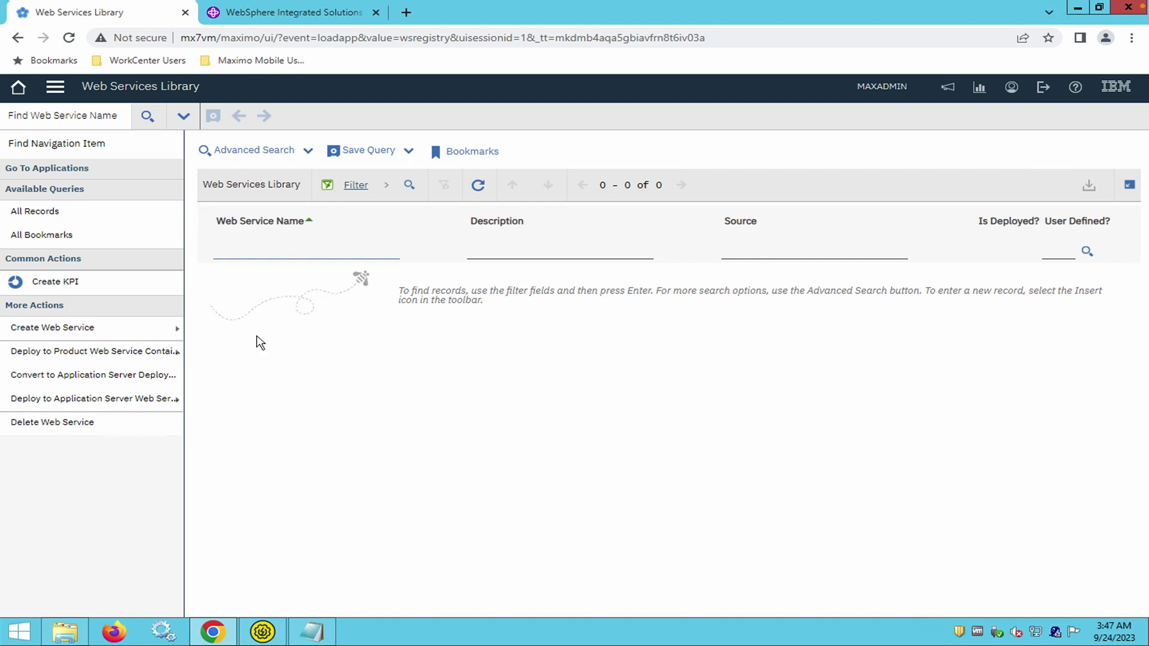
Create a web service from the MXPERSON object structure, filtering the source names by SON.
{"action": "left_click", "coordinate": [95, 328]}
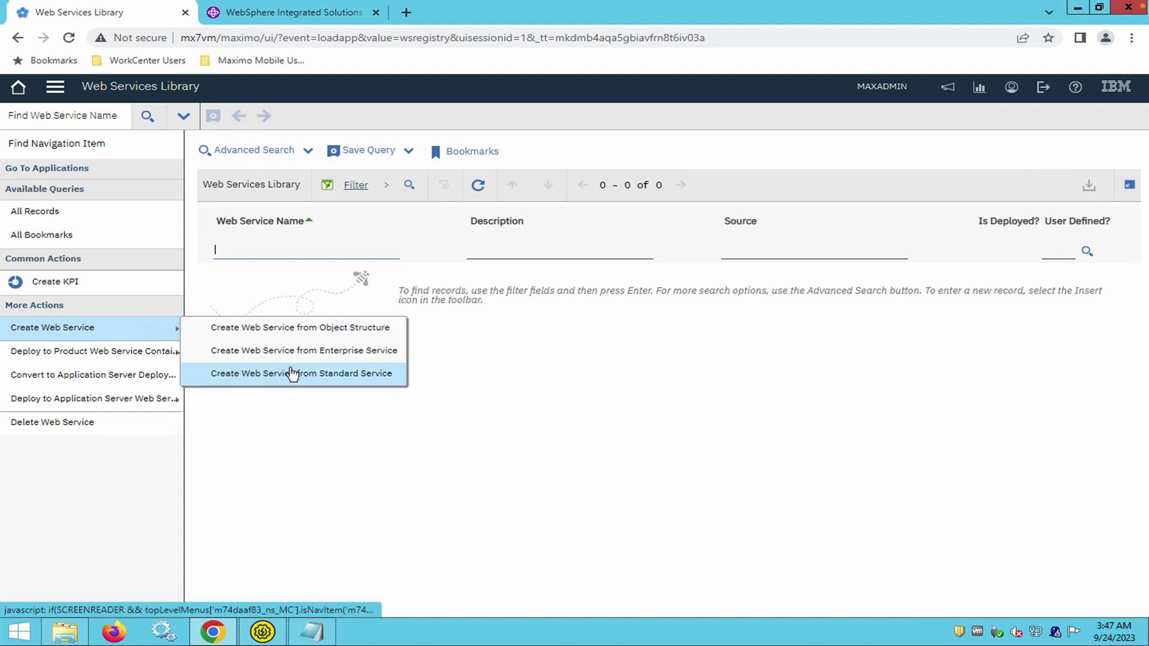
{"action": "left_click", "coordinate": [349, 331]}
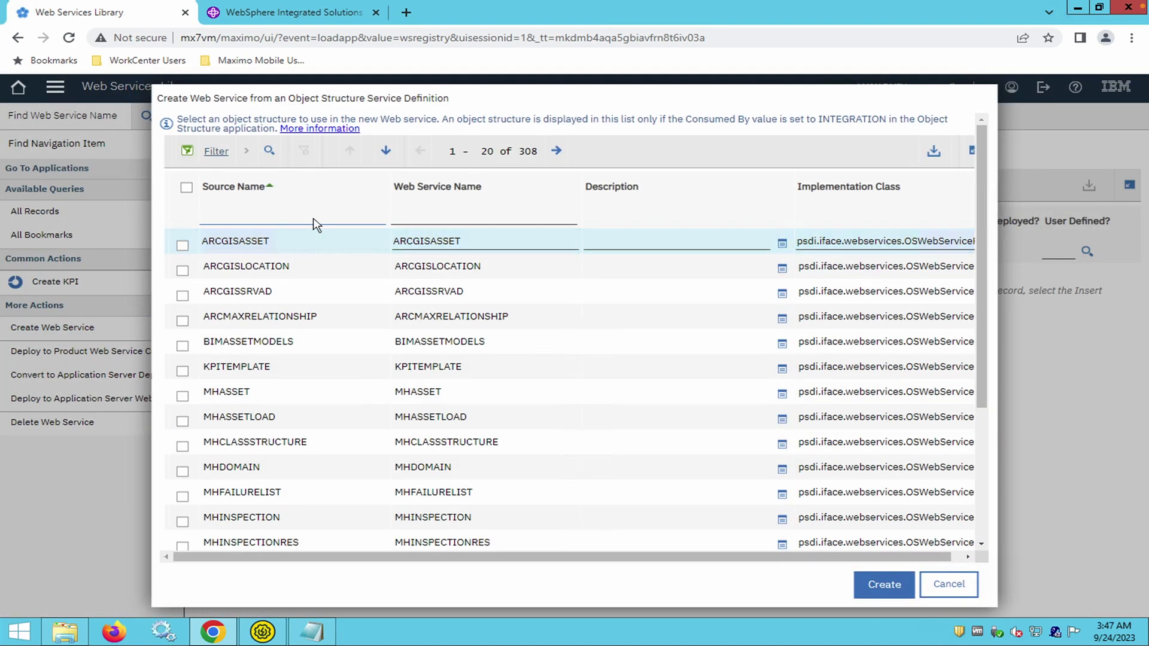
{"action": "left_click", "coordinate": [315, 218]}
{"action": "type", "text": "SON"}
{"action": "key", "text": "Return"}
{"action": "left_click", "coordinate": [182, 390]}
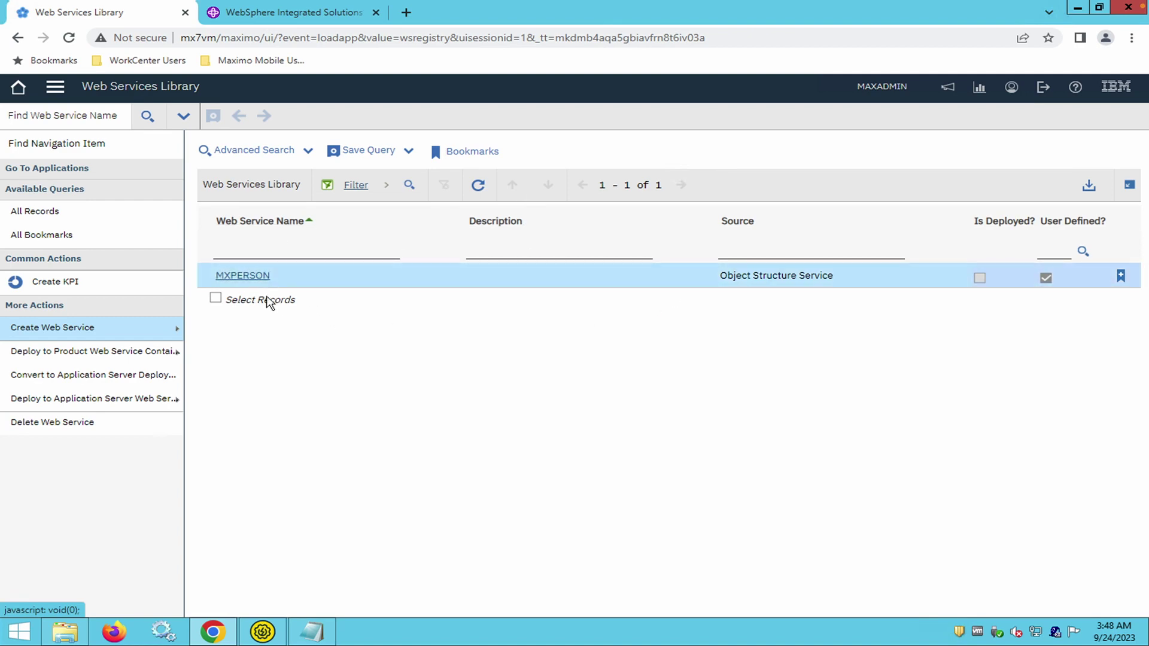
Open the MXPERSON web service, describe it as "Person Web Service or Demo", and save the record.
{"action": "left_click", "coordinate": [245, 276]}
{"action": "left_click", "coordinate": [509, 187]}
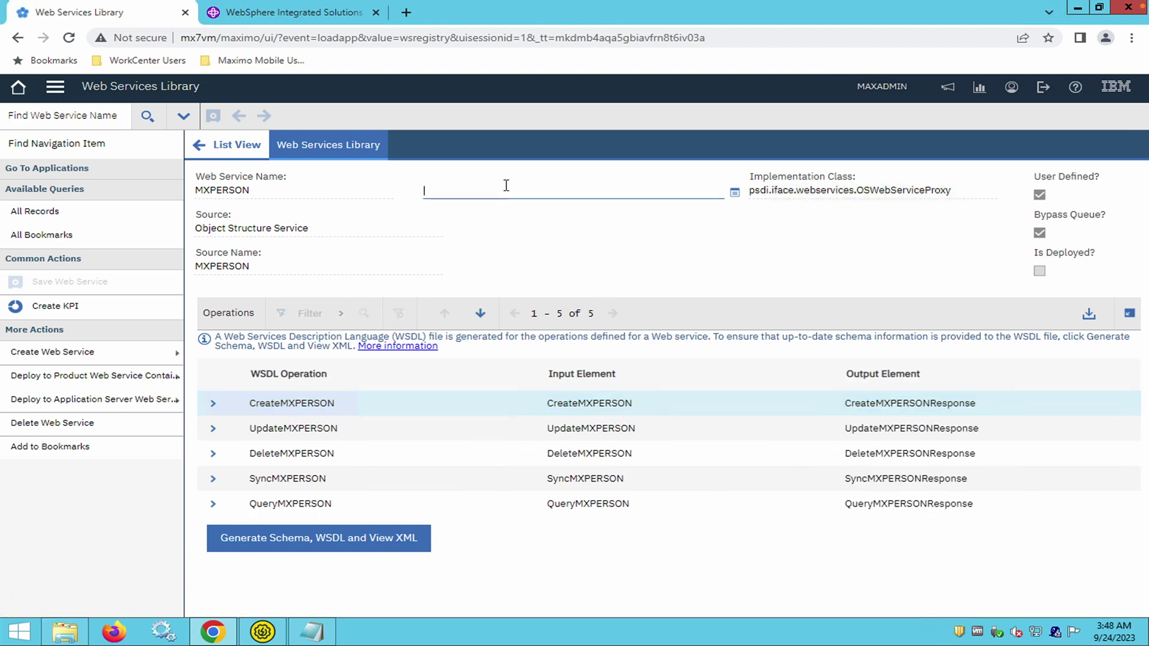
{"action": "type", "text": "Person Web Service"}
{"action": "type", "text": " fro Demo"}
{"action": "key", "text": "BackSpace"}
{"action": "key", "text": "BackSpace"}
{"action": "type", "text": "or Demo"}
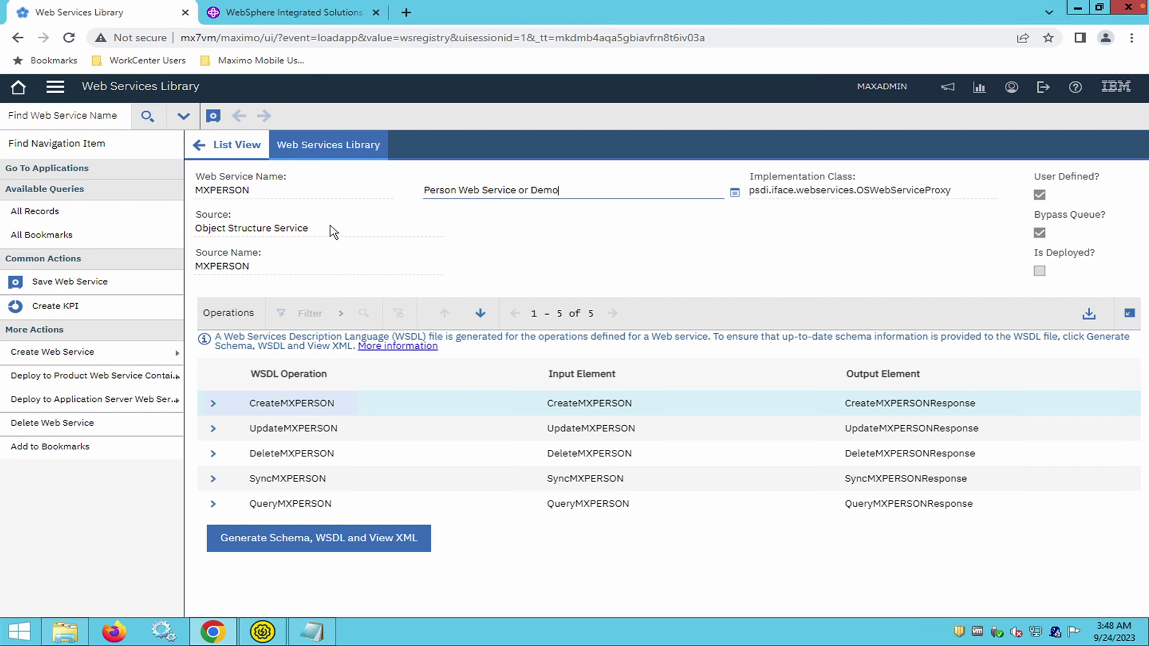
{"action": "left_click", "coordinate": [212, 116]}
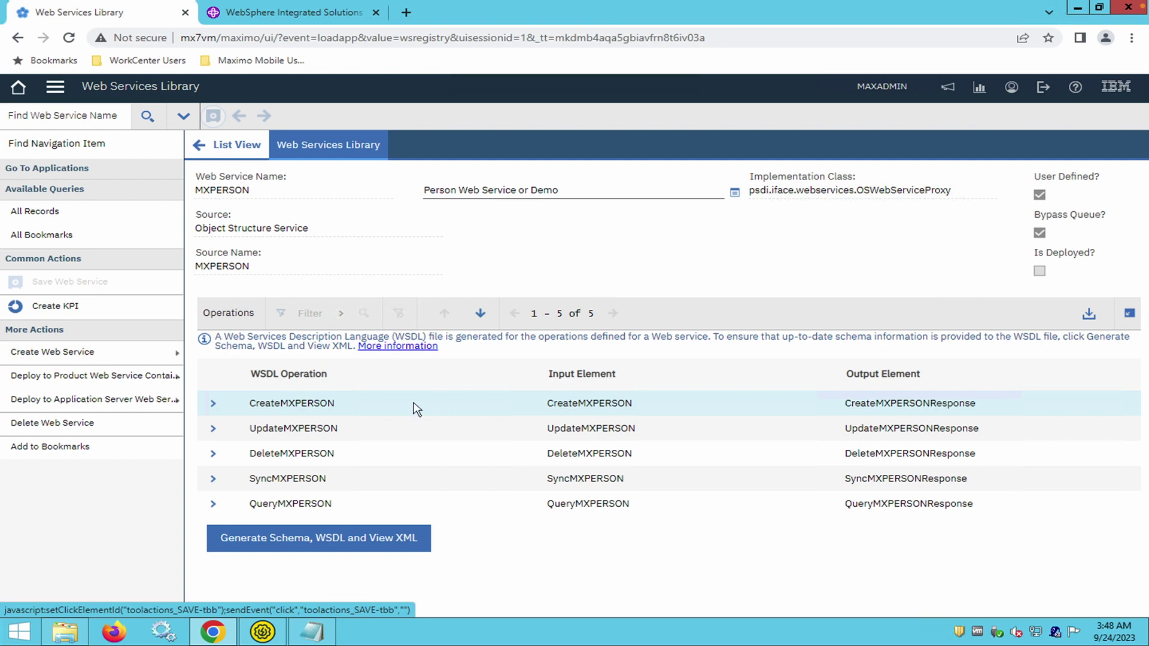
Deploy the MXPERSON web service to the product web service container and dismiss the system message.
{"action": "mouse_move", "coordinate": [157, 382]}
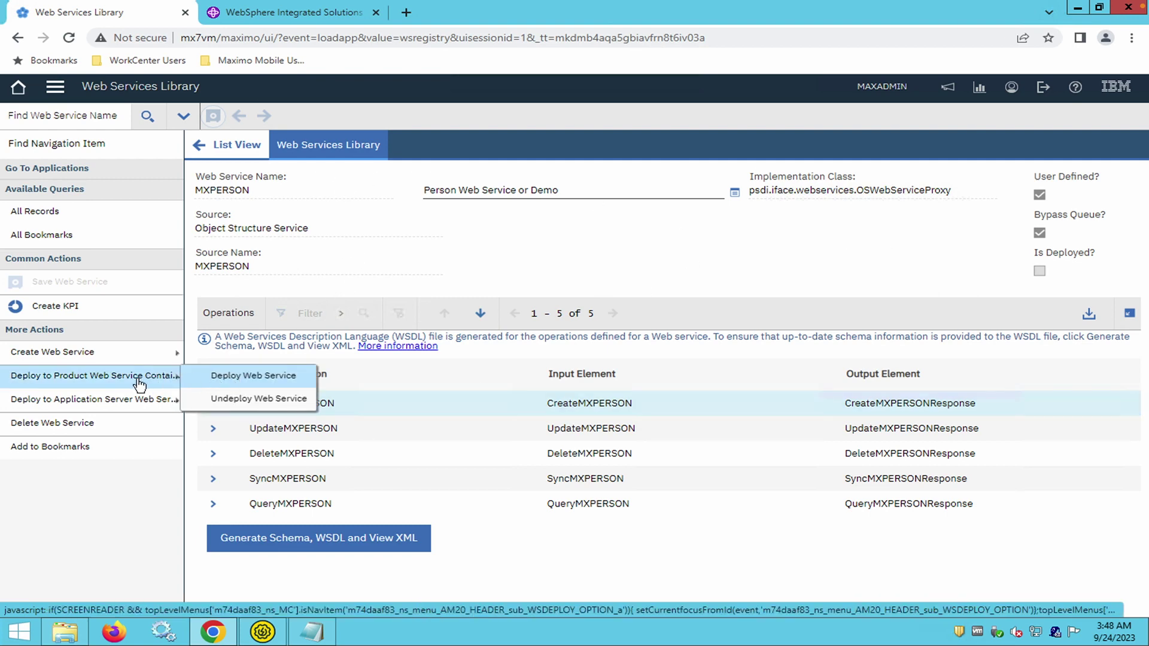
{"action": "left_click", "coordinate": [253, 377]}
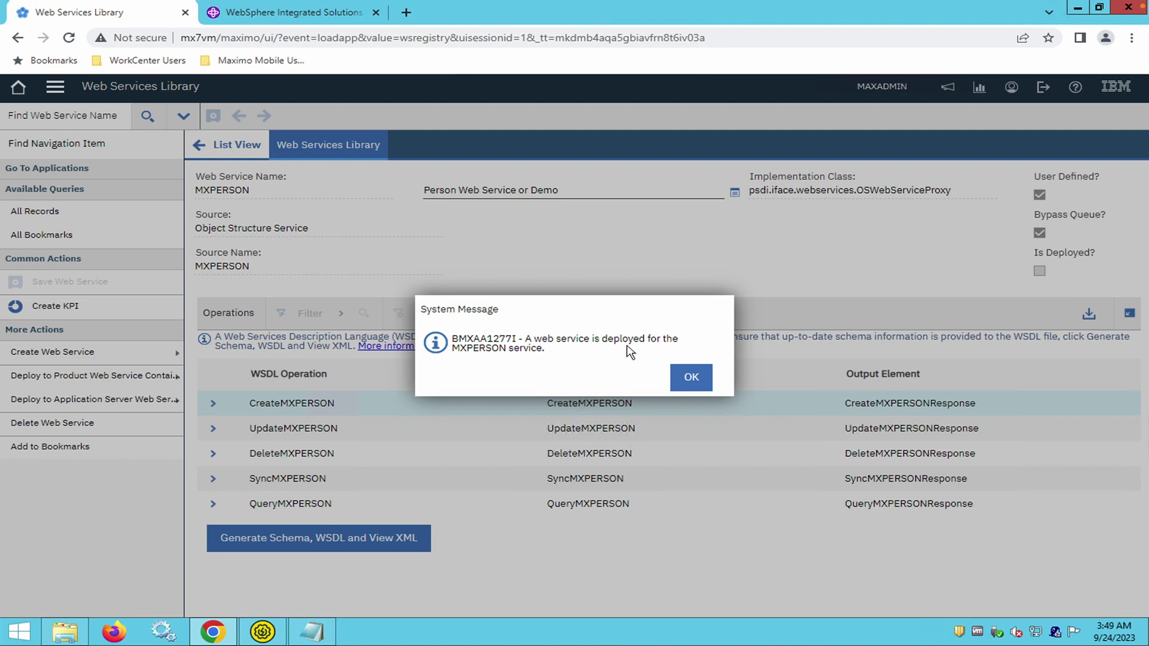
{"action": "left_click", "coordinate": [694, 378]}
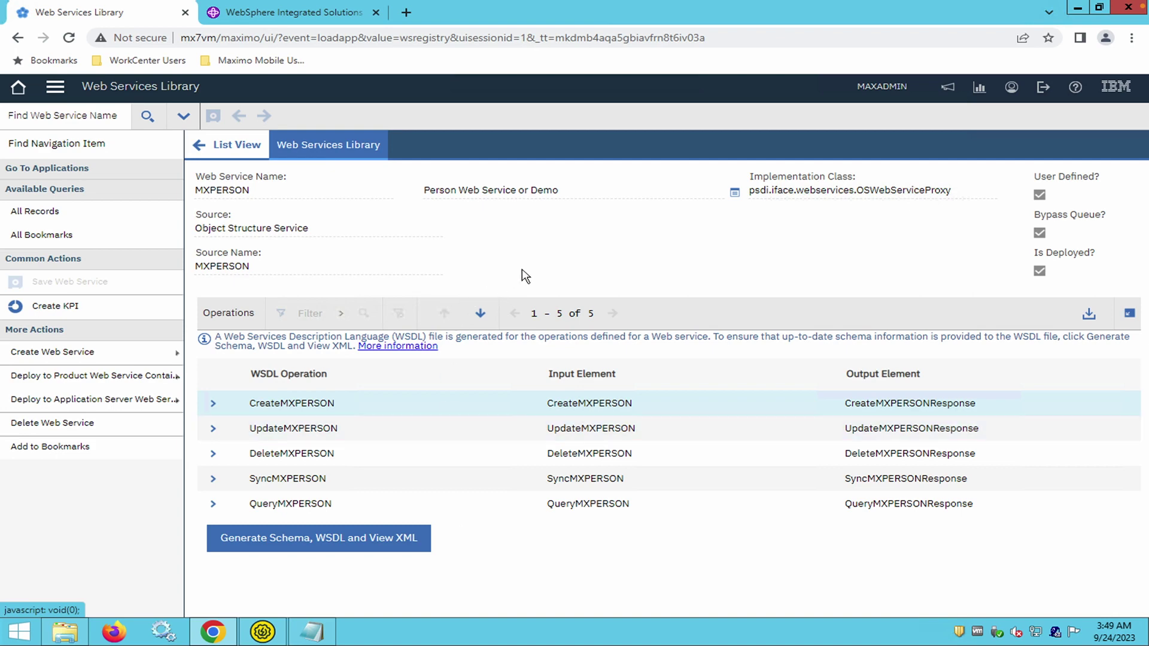
Switch to WS.txt in Notepad and examine the generic WSDL address pattern and the MXPERSON address below it.
{"action": "left_click", "coordinate": [309, 637]}
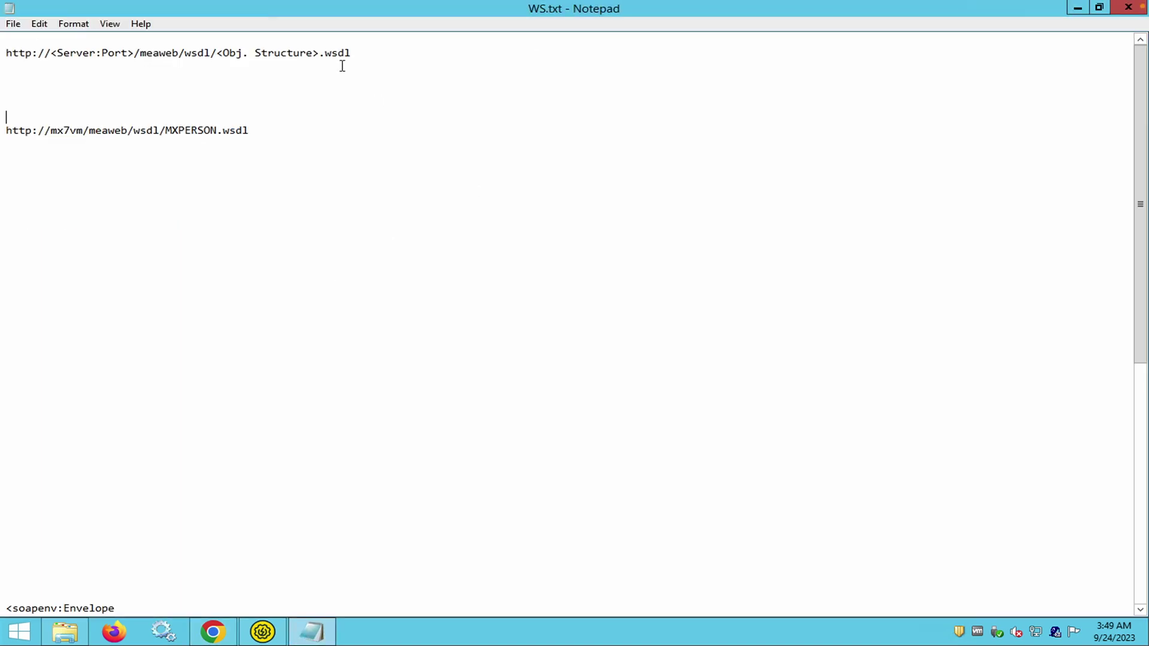
{"action": "left_click", "coordinate": [381, 52]}
{"action": "left_click", "coordinate": [6, 52]}
{"action": "key", "text": "shift+End"}
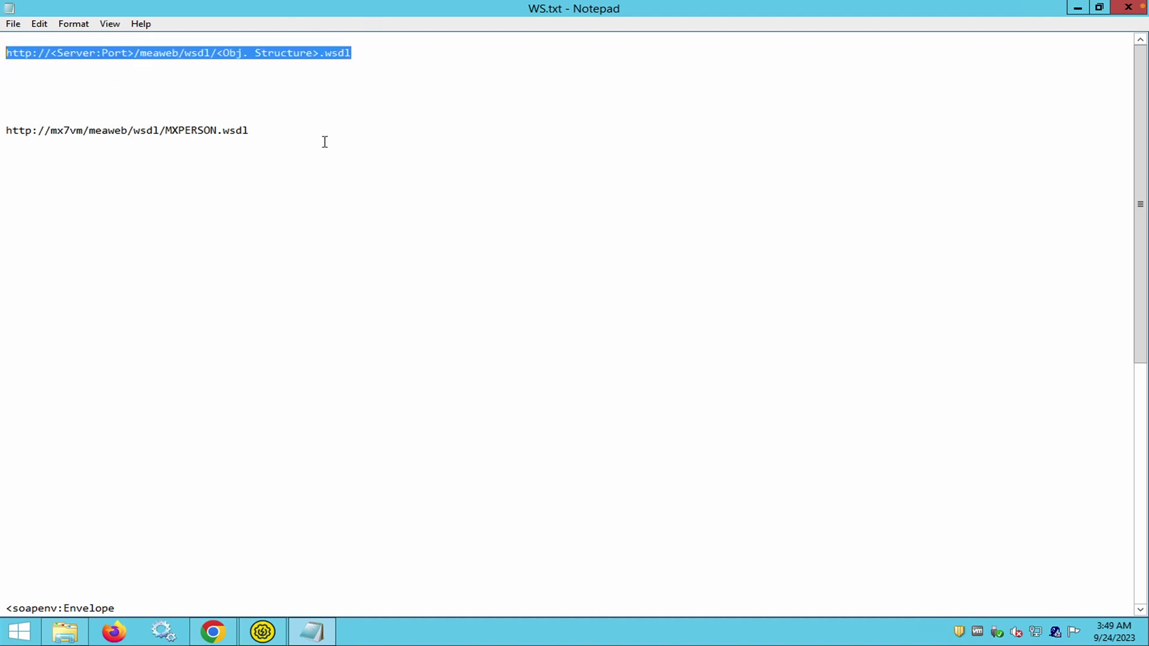
{"action": "left_click", "coordinate": [323, 104]}
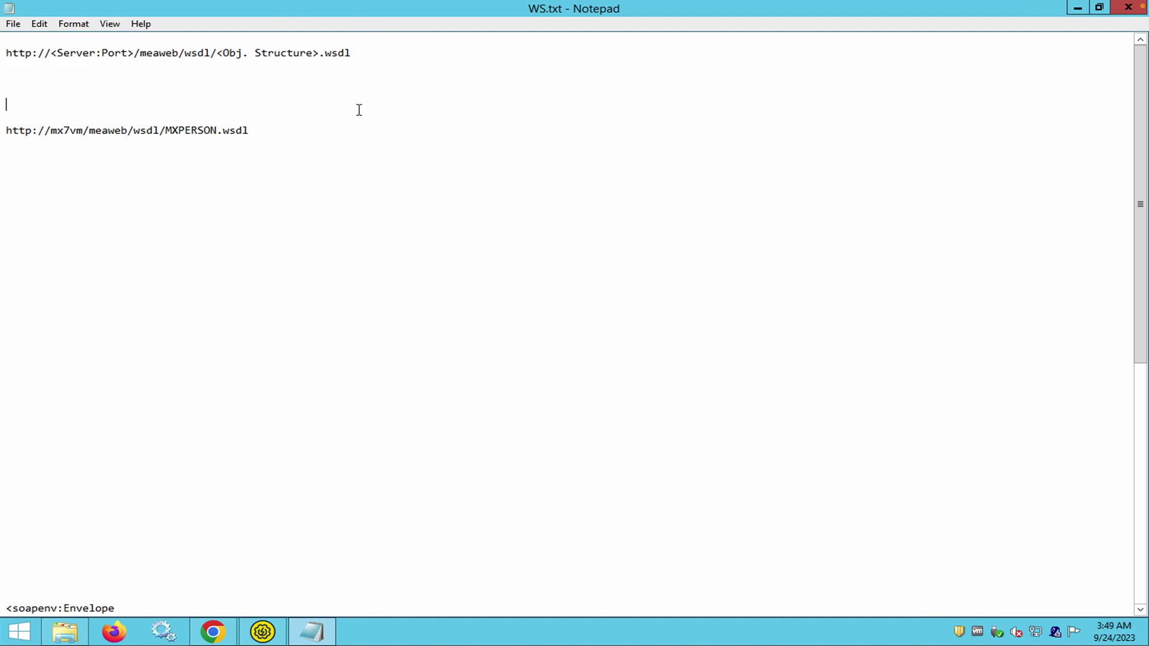
{"action": "left_click", "coordinate": [9, 131]}
{"action": "key", "text": "shift+End"}
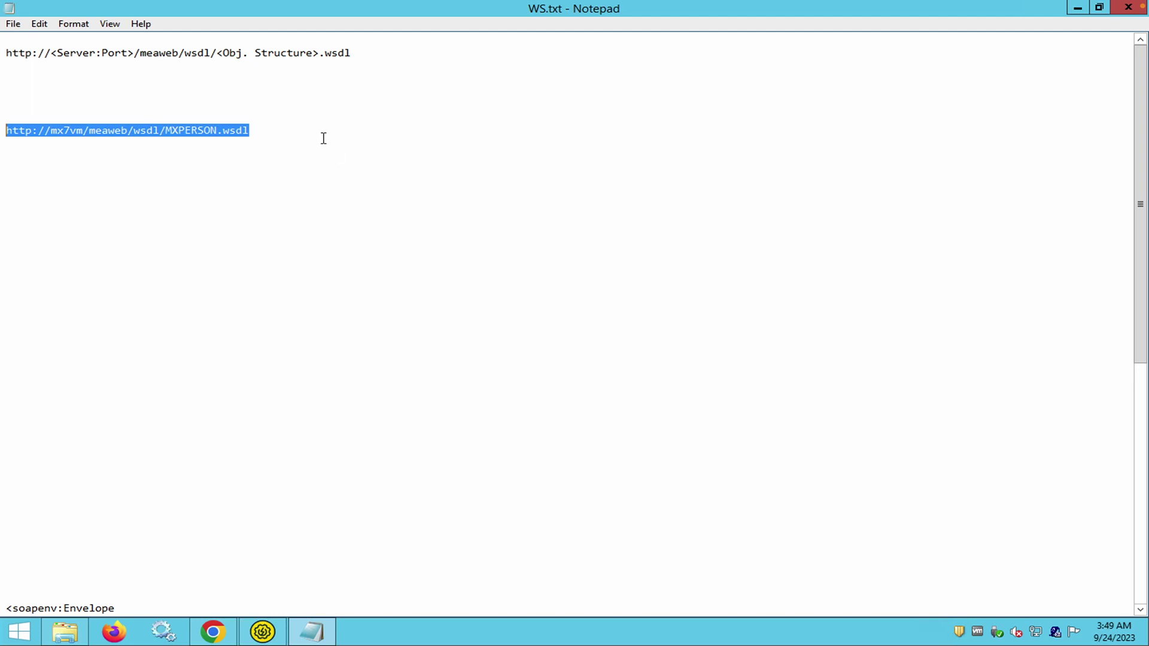
{"action": "left_click", "coordinate": [323, 139]}
{"action": "left_click_drag", "start_coordinate": [277, 129], "coordinate": [4, 133]}
{"action": "key", "text": "ctrl+c"}
{"action": "left_click", "coordinate": [213, 632]}
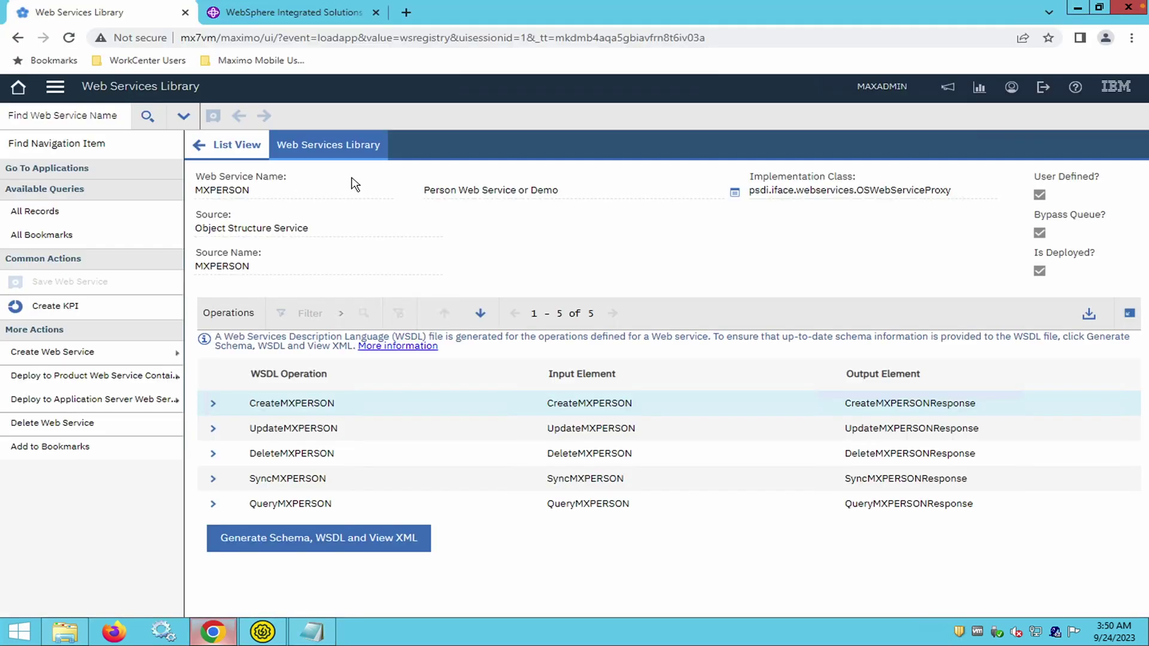
{"action": "left_click", "coordinate": [406, 12]}
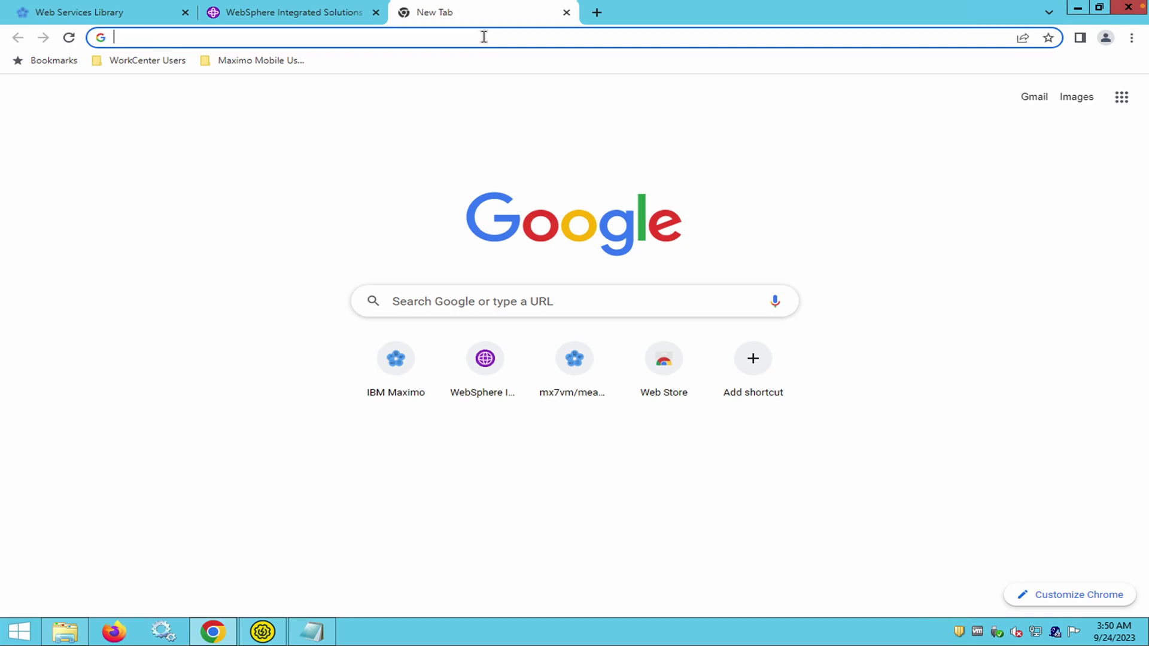
{"action": "key", "text": "ctrl+v"}
{"action": "key", "text": "Return"}
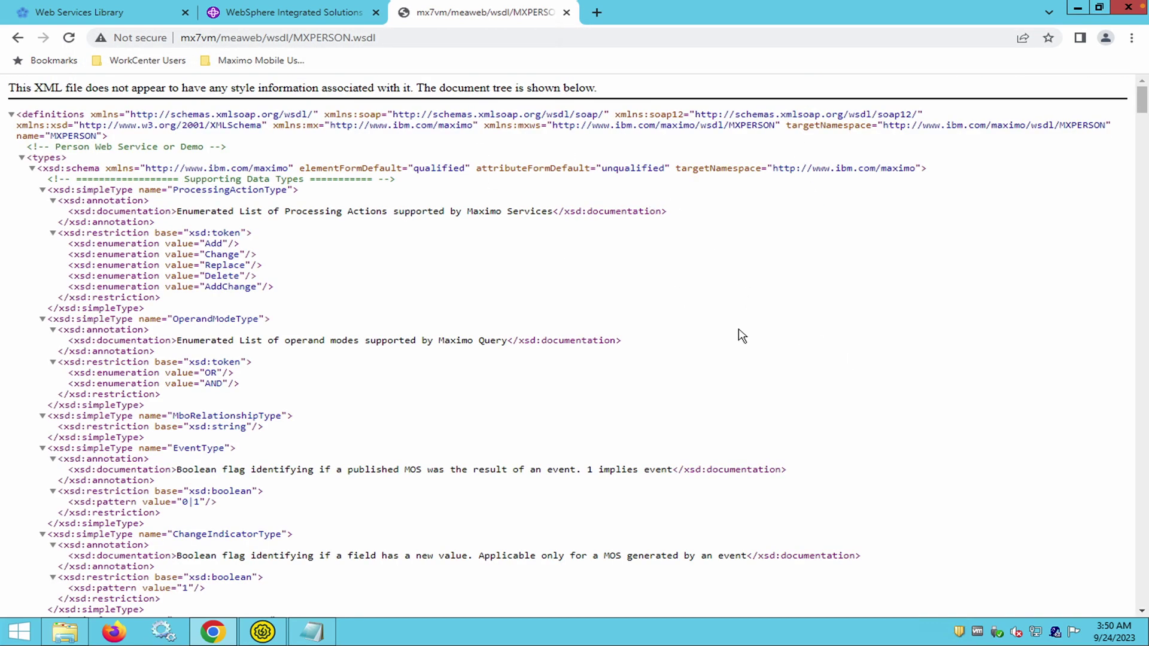
Look through the MXPERSON WSDL and save it as MXPERSON.wsdl.xml in Downloads, replacing the existing file.
{"action": "left_click", "coordinate": [1125, 274]}
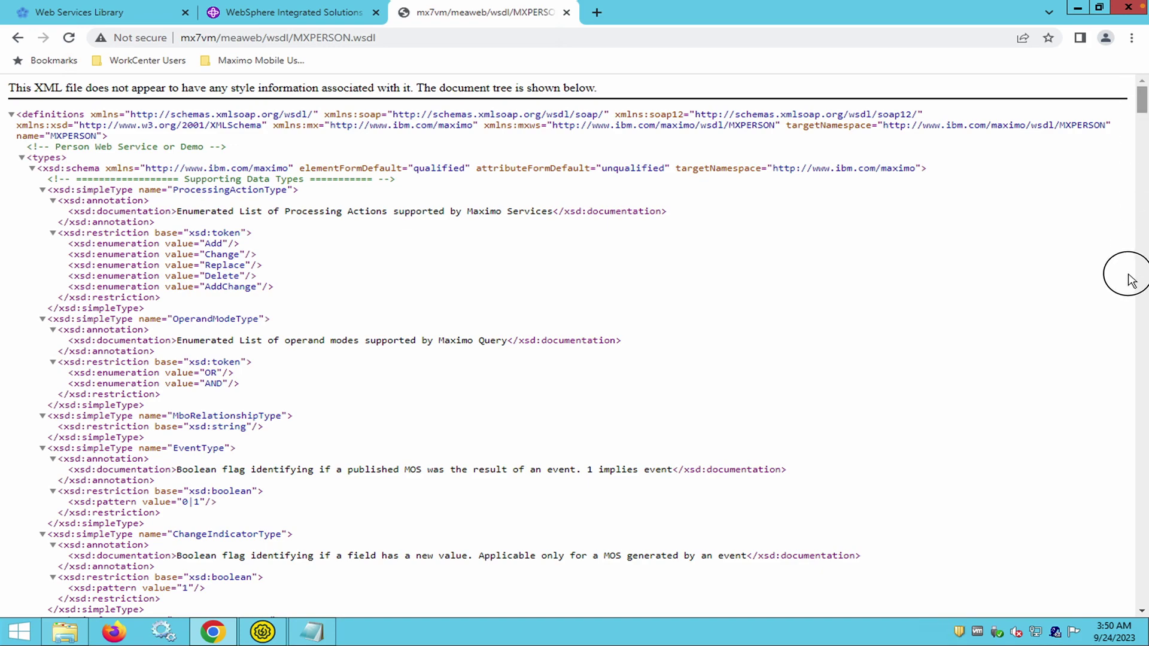
{"action": "left_click_drag", "start_coordinate": [1128, 279], "coordinate": [1123, 316]}
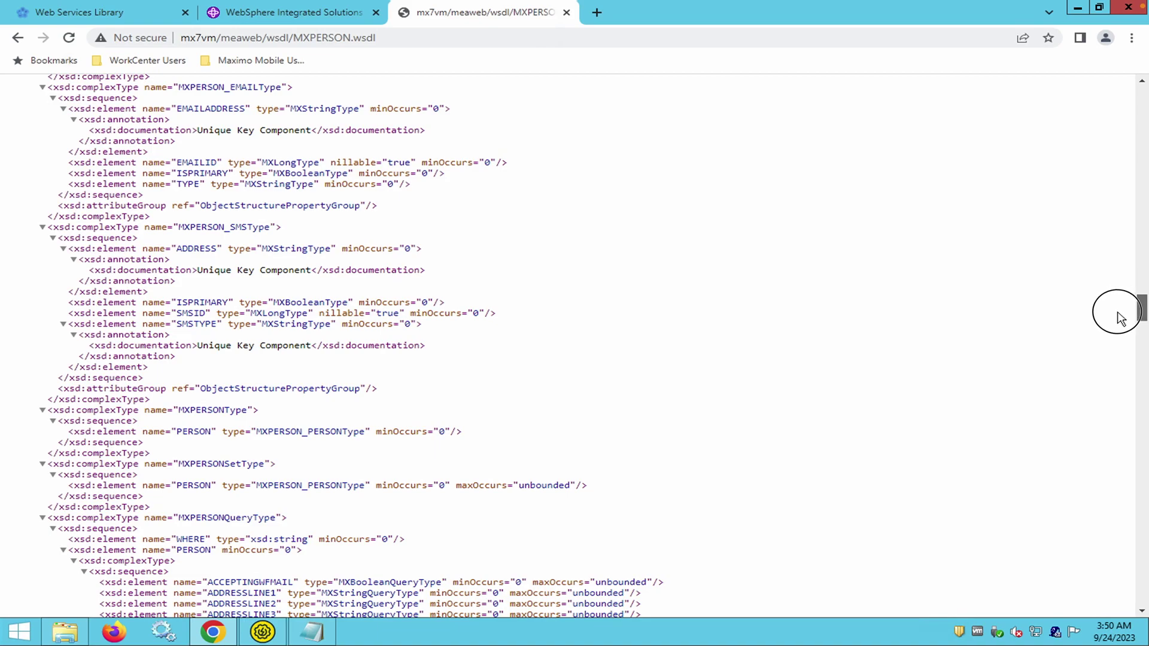
{"action": "scroll", "coordinate": [1121, 313], "scroll_direction": "down", "scroll_amount": 3}
{"action": "scroll", "coordinate": [1114, 340], "scroll_direction": "down", "scroll_amount": 10}
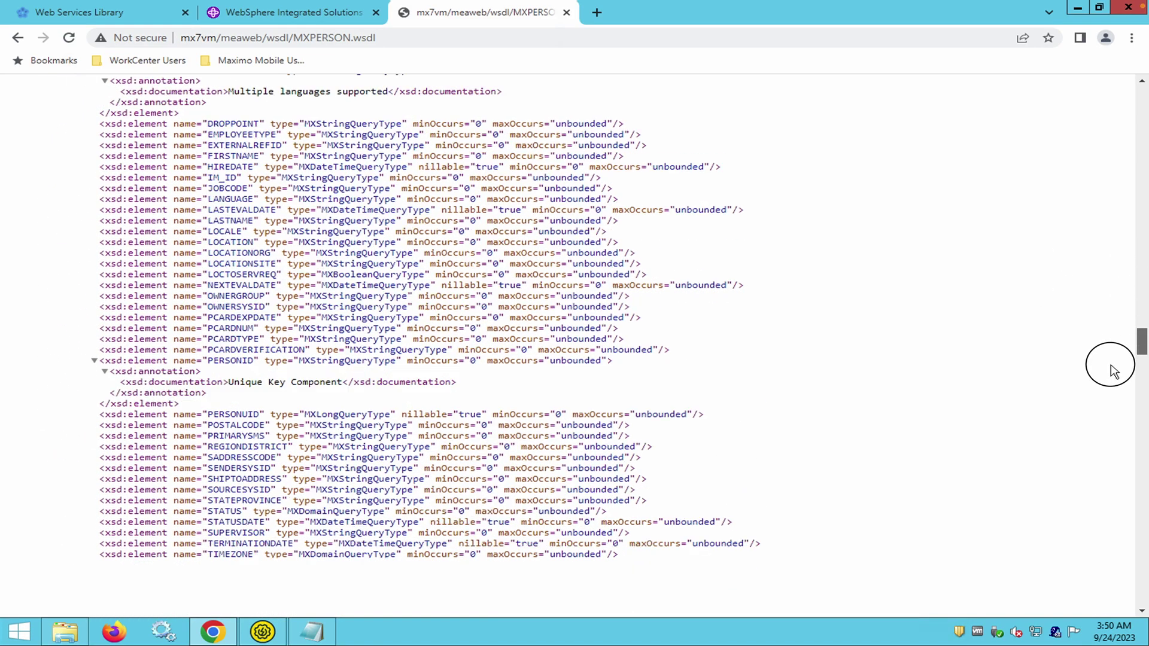
{"action": "key", "text": "Home"}
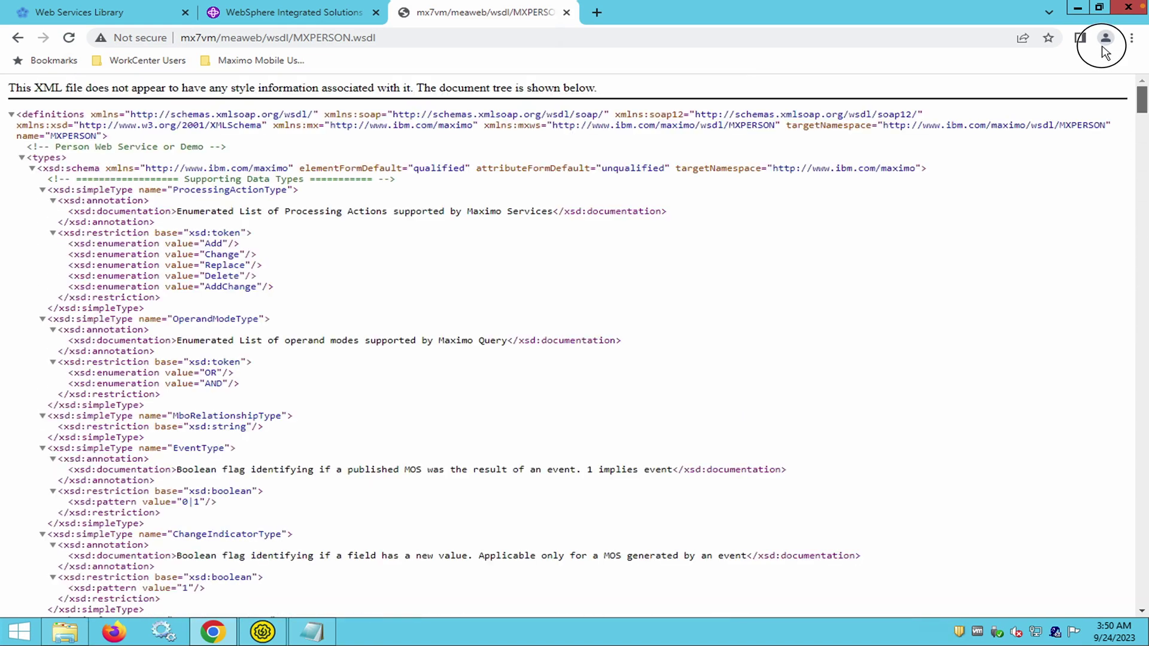
{"action": "right_click", "coordinate": [623, 277]}
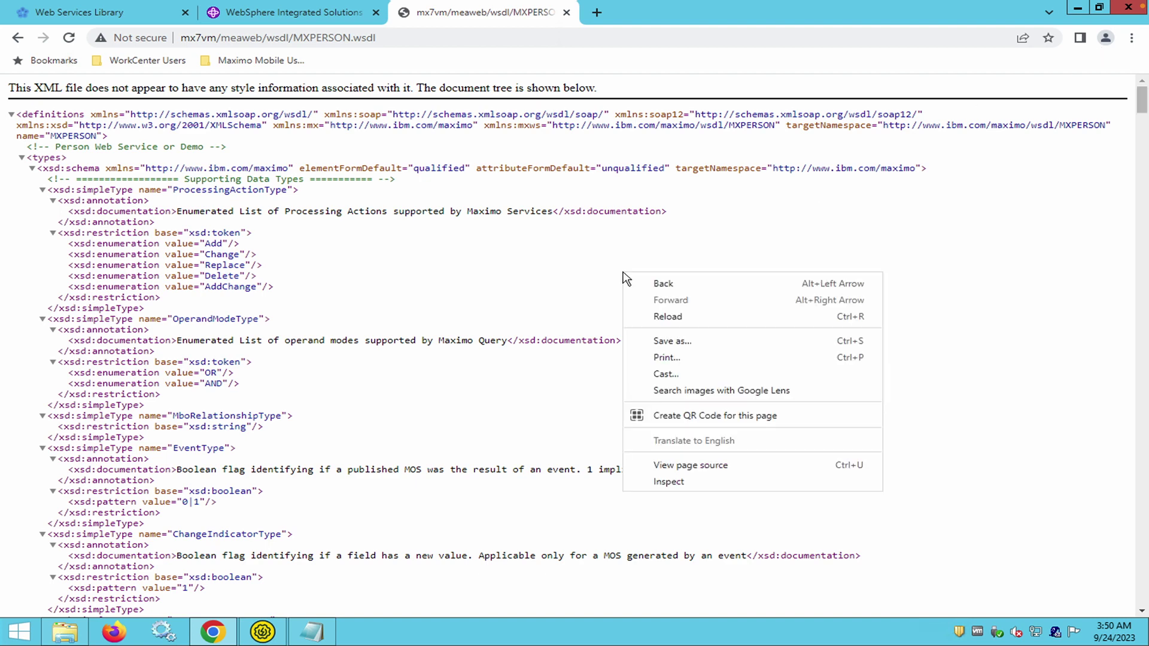
{"action": "left_click", "coordinate": [684, 343]}
{"action": "left_click", "coordinate": [245, 105]}
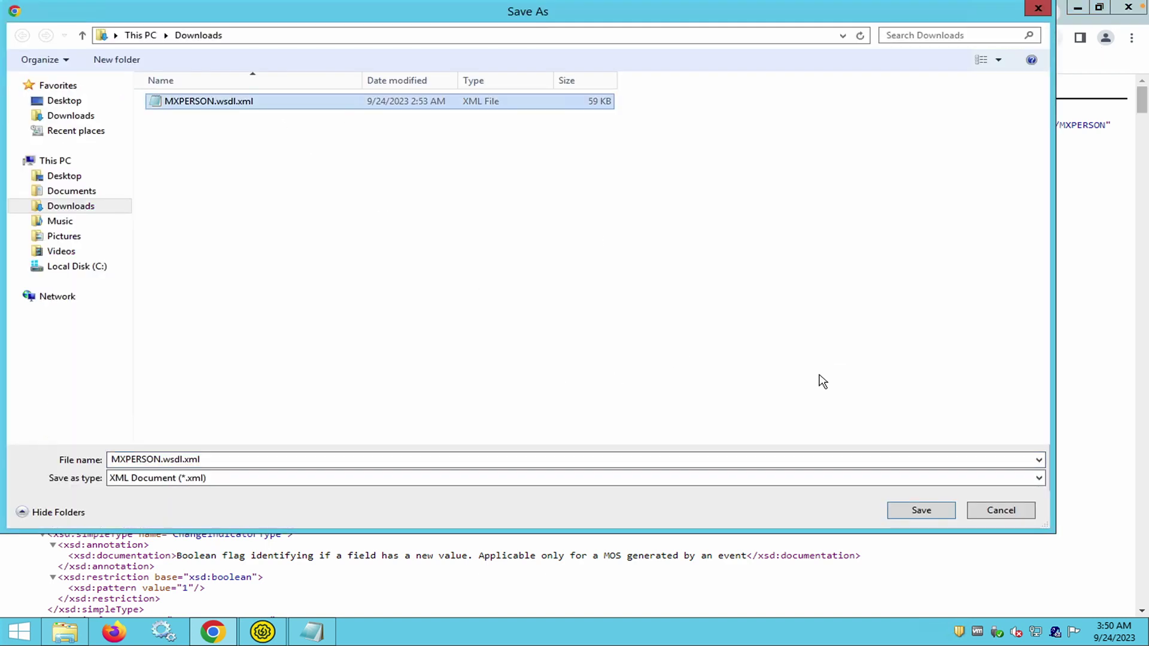
{"action": "key", "text": "Return"}
{"action": "left_click", "coordinate": [621, 319]}
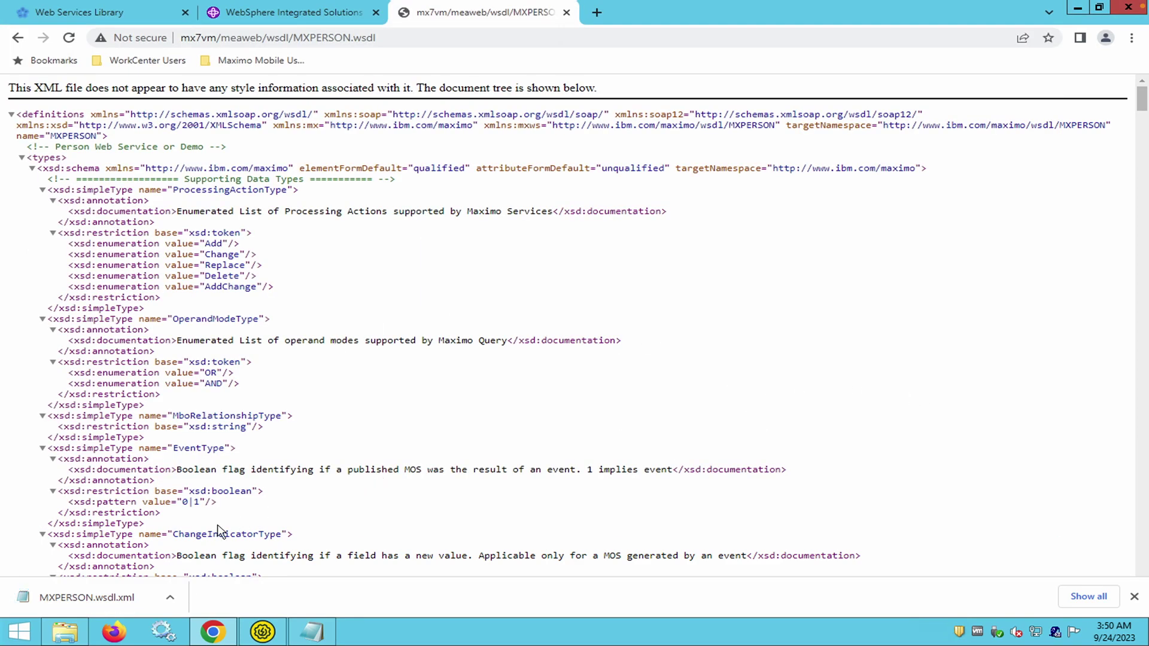
{"action": "left_click", "coordinate": [1135, 597]}
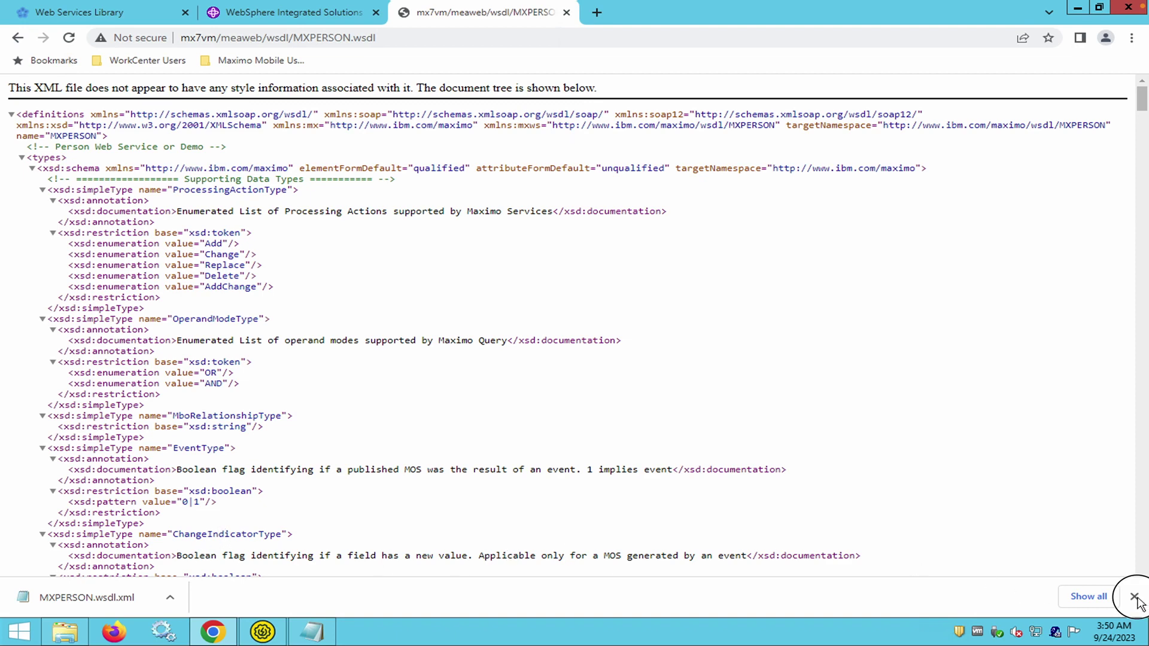
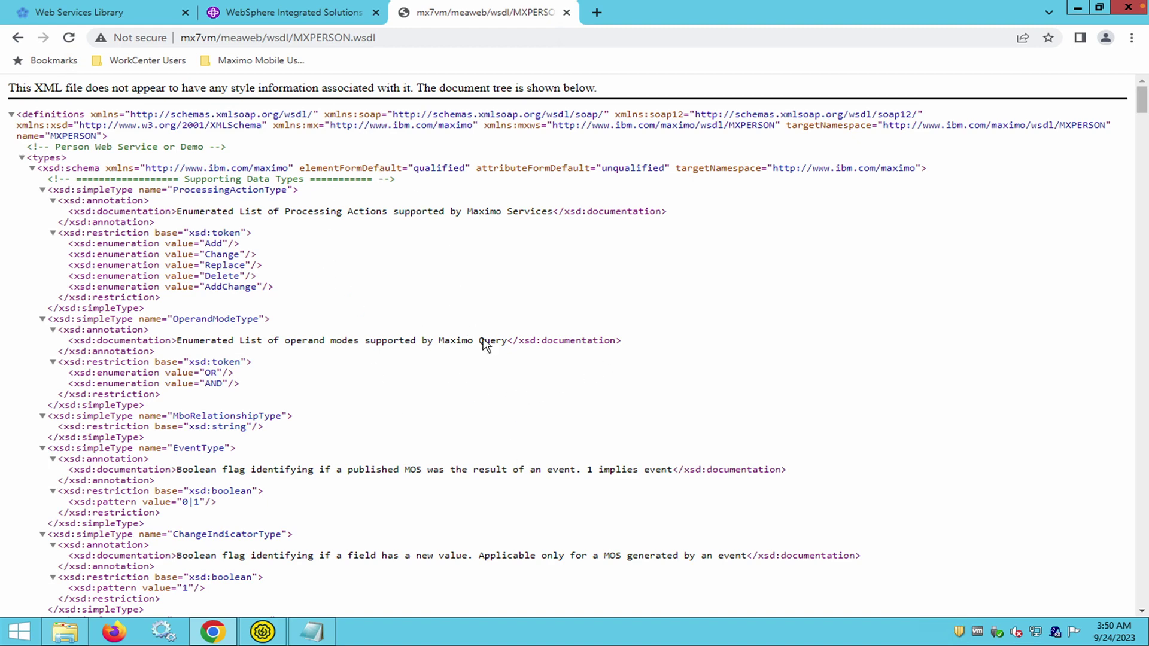
Switch to SoapUI and add MXPERSON.wsdl.xml from Downloads to Project 1 as a WSDL, with sample requests for all operations.
{"action": "left_click", "coordinate": [263, 635]}
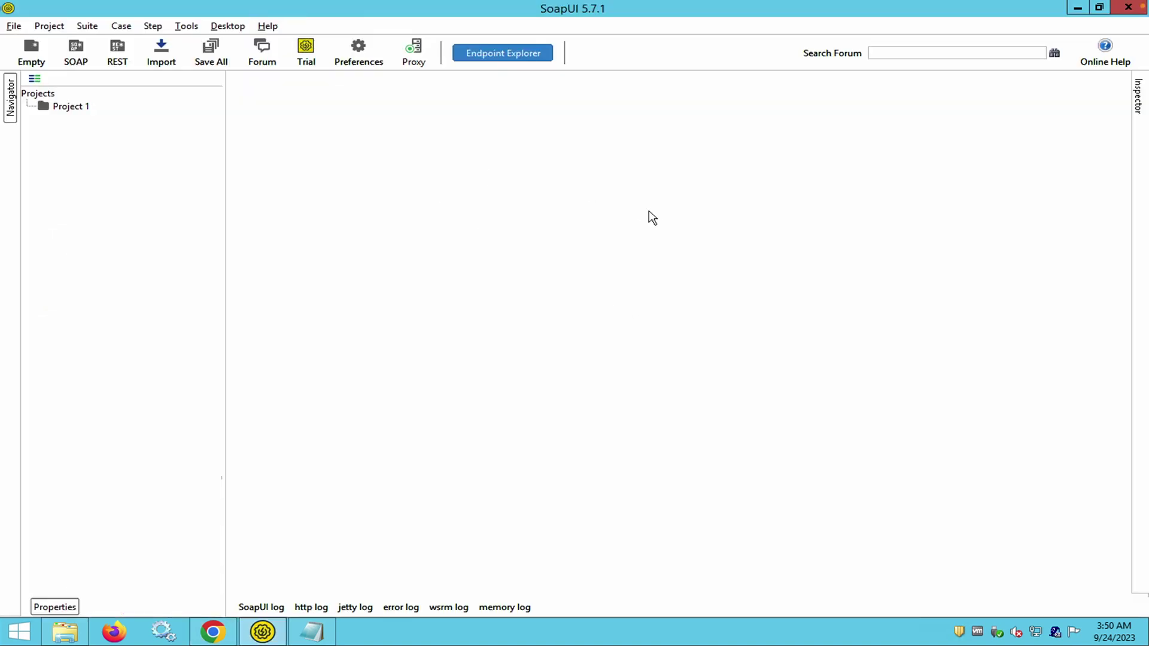
{"action": "right_click", "coordinate": [70, 110]}
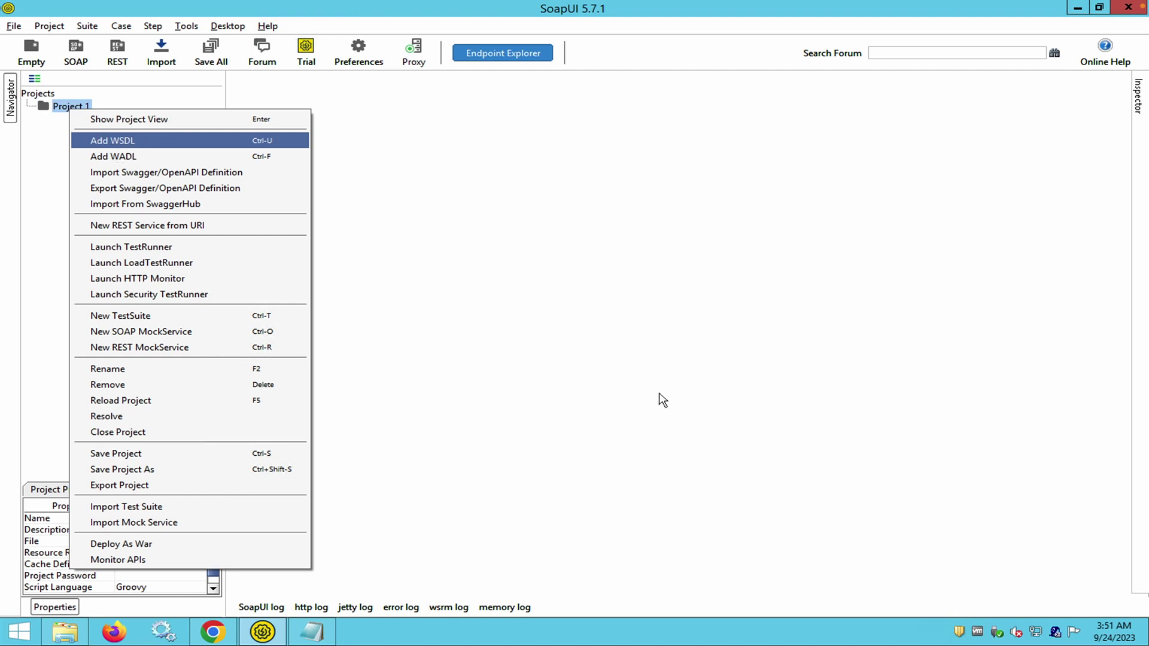
{"action": "key", "text": "Return"}
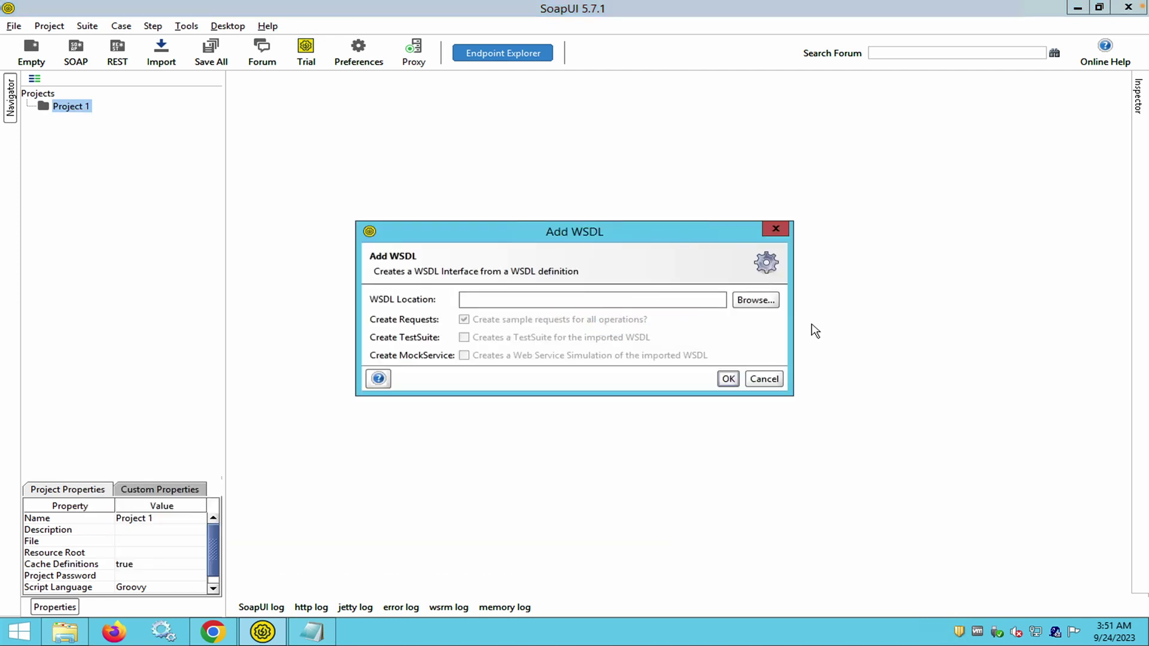
{"action": "left_click", "coordinate": [756, 300]}
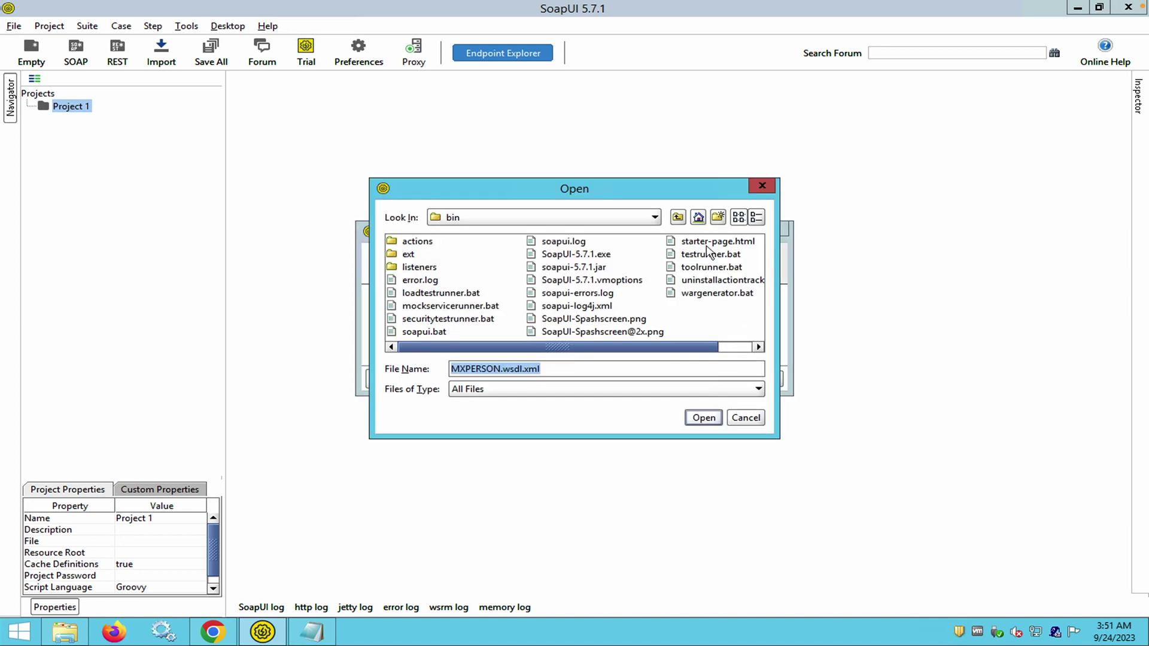
{"action": "left_click", "coordinate": [700, 219]}
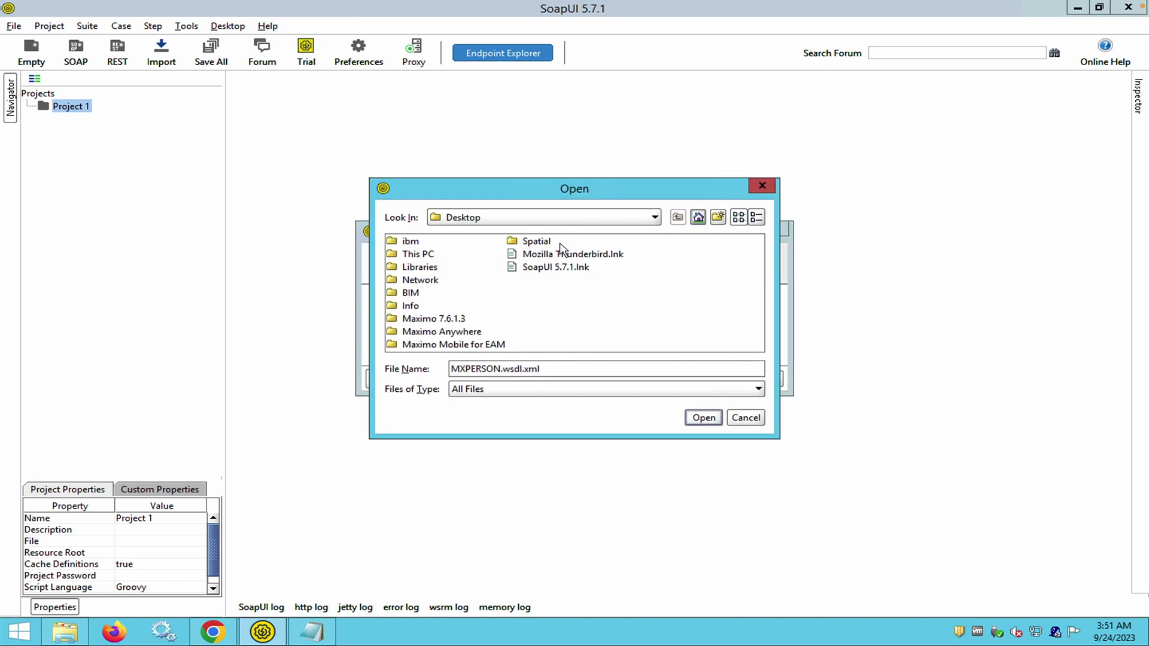
{"action": "left_click", "coordinate": [656, 219]}
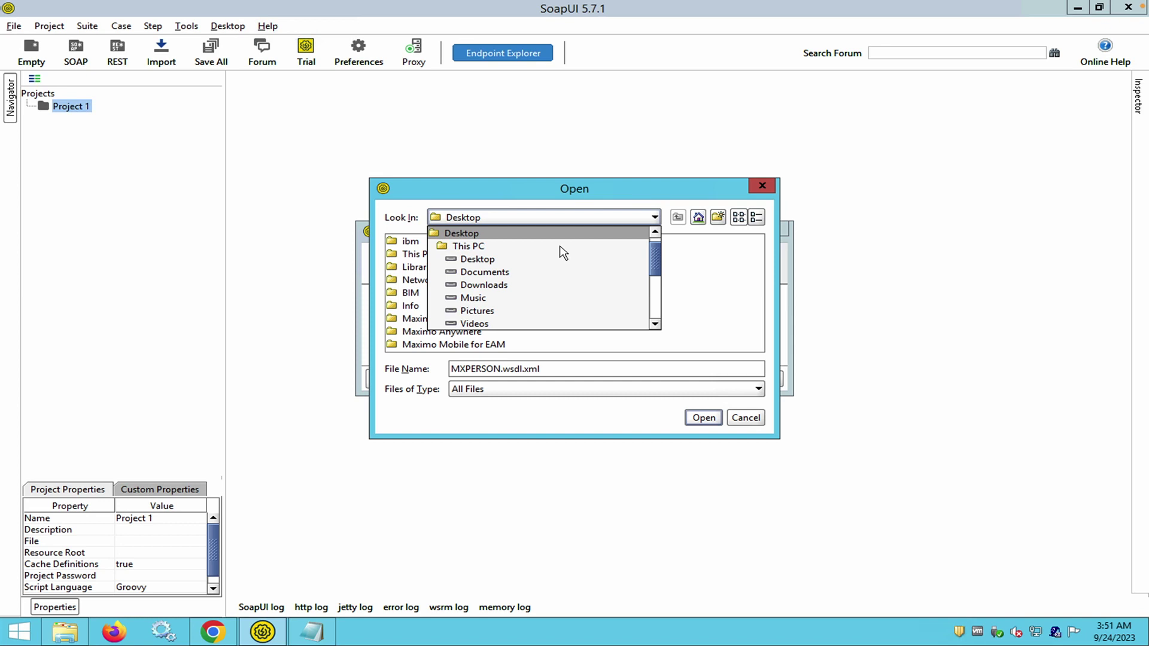
{"action": "left_click", "coordinate": [497, 270]}
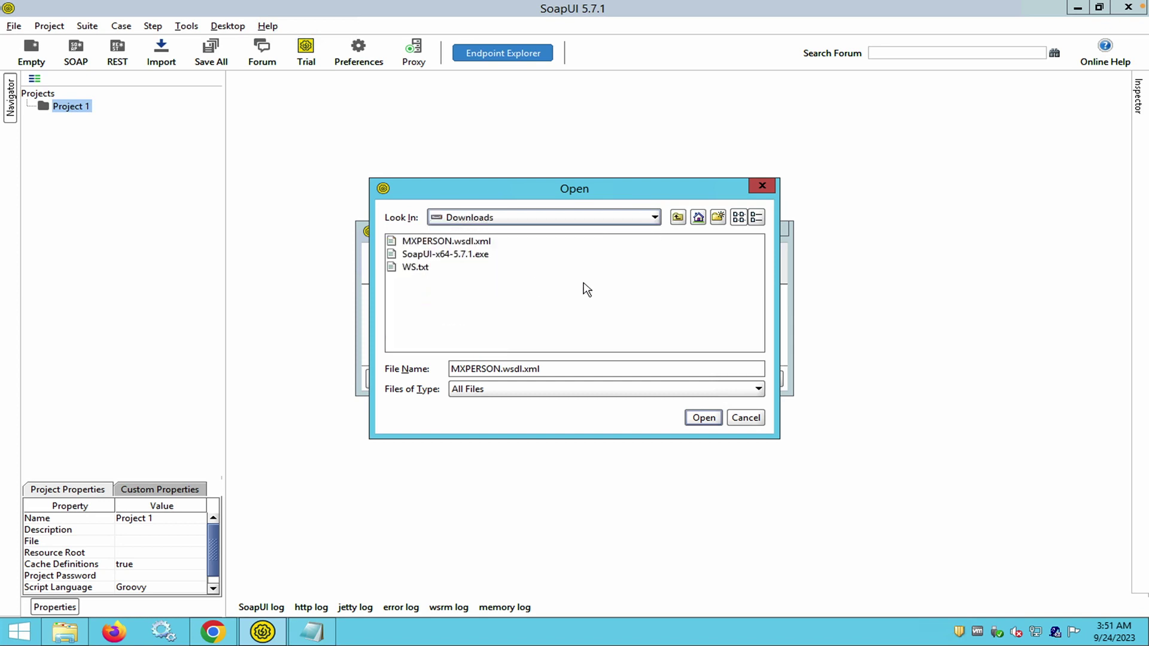
{"action": "left_click", "coordinate": [488, 243]}
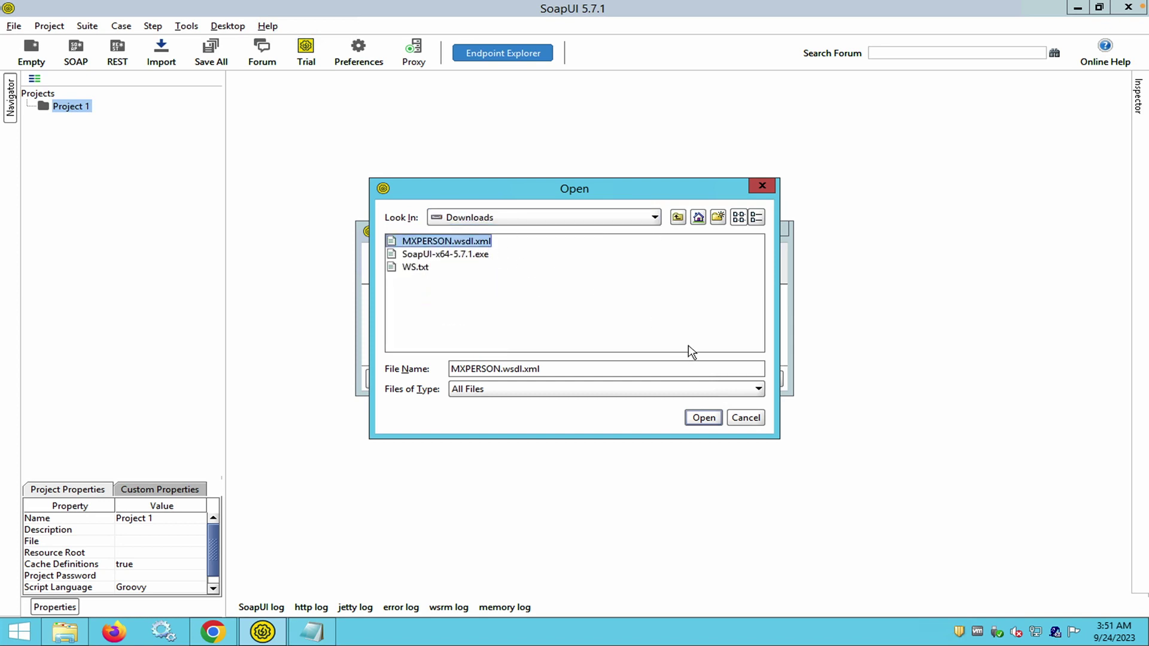
{"action": "left_click", "coordinate": [702, 419]}
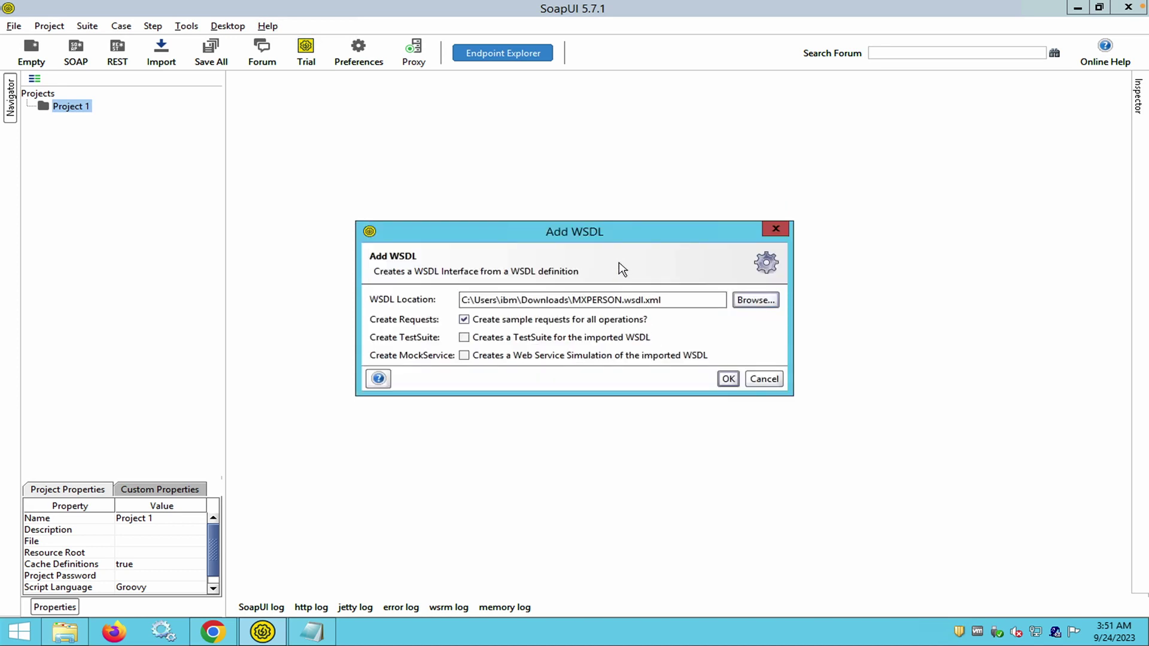
{"action": "left_click", "coordinate": [726, 379]}
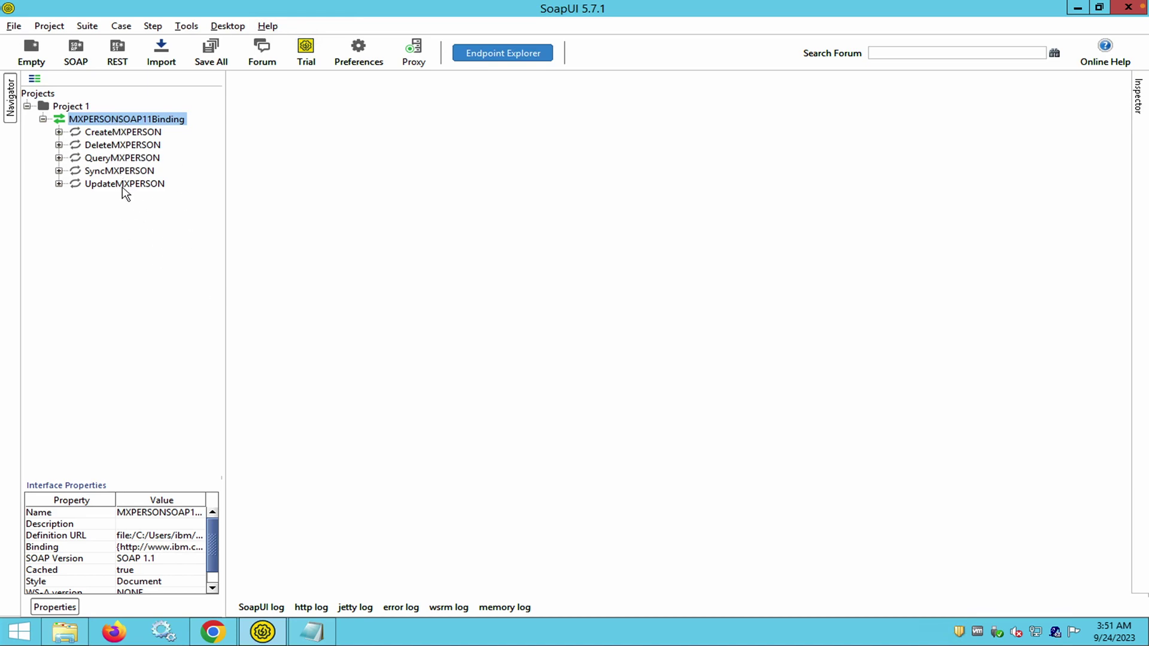
Open Request 1 under the QueryMXPERSON operation and look through its generated sample XML.
{"action": "left_click", "coordinate": [59, 159]}
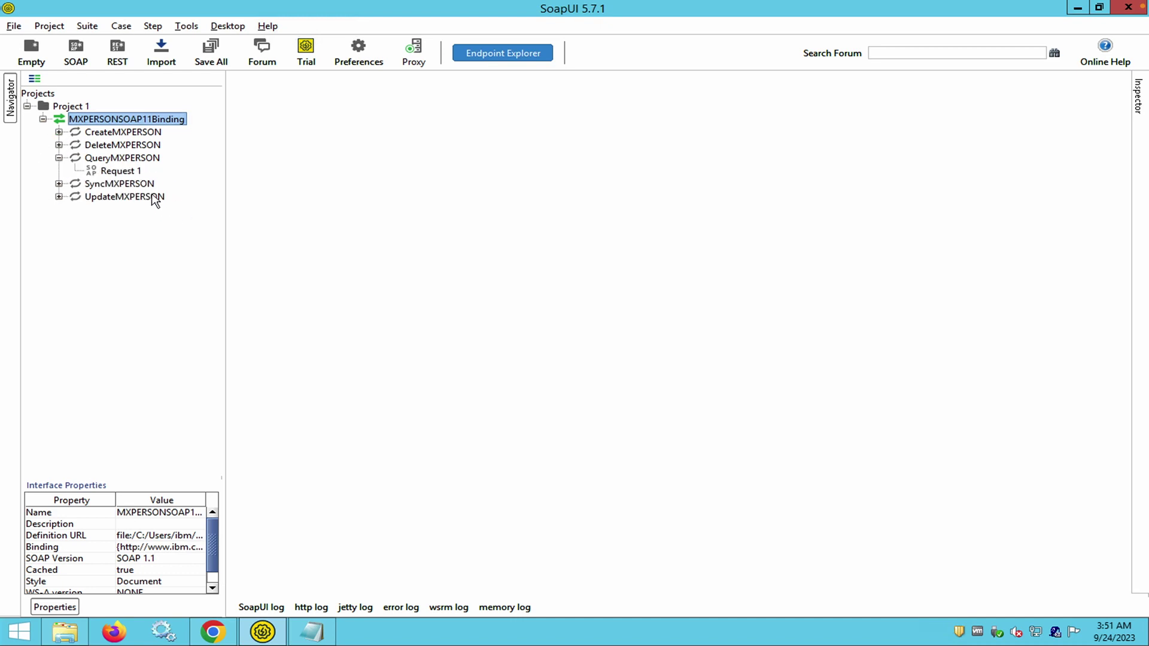
{"action": "double_click", "coordinate": [120, 171]}
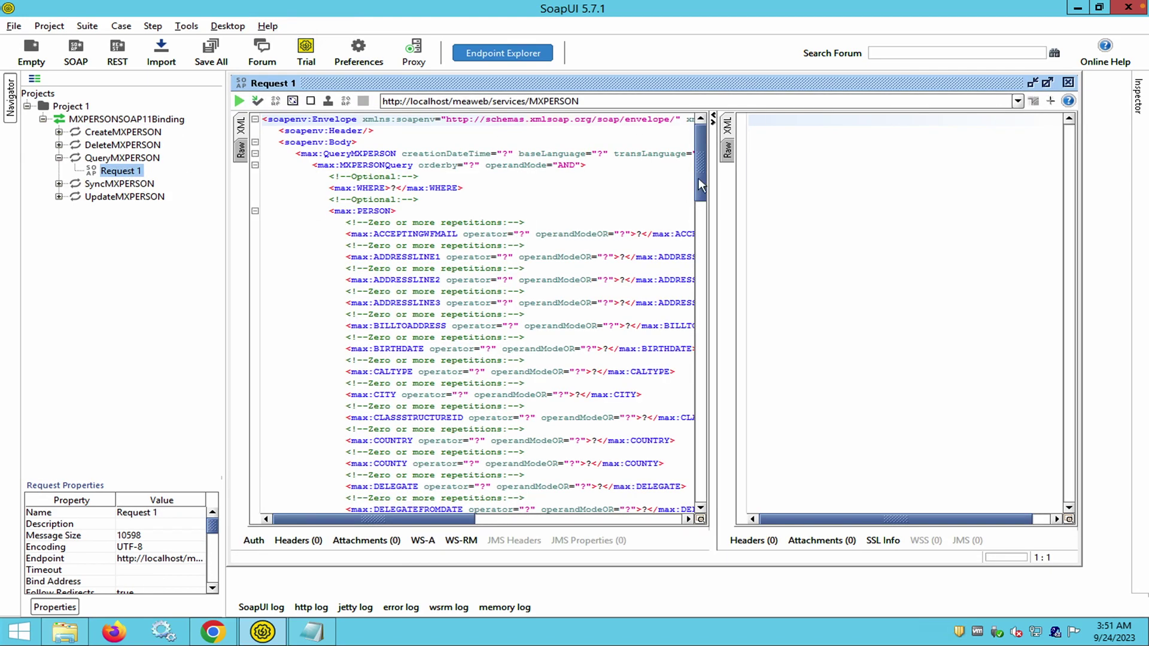
{"action": "left_click", "coordinate": [693, 333]}
{"action": "left_click", "coordinate": [693, 505]}
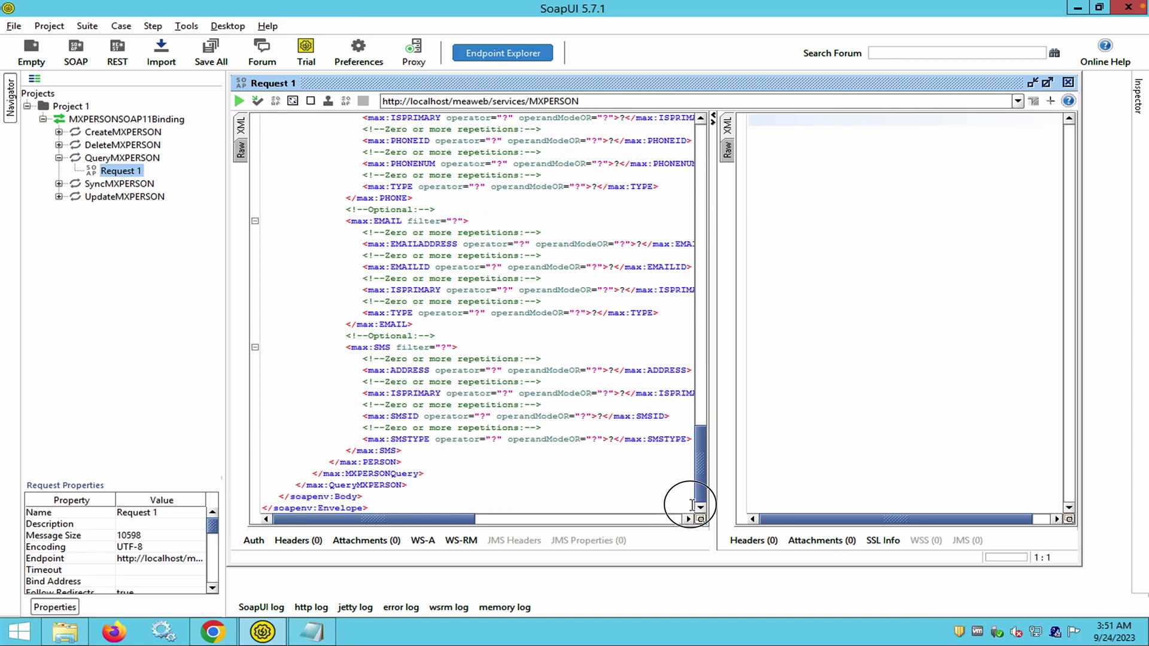
{"action": "scroll", "coordinate": [670, 157], "scroll_direction": "up", "scroll_amount": 20}
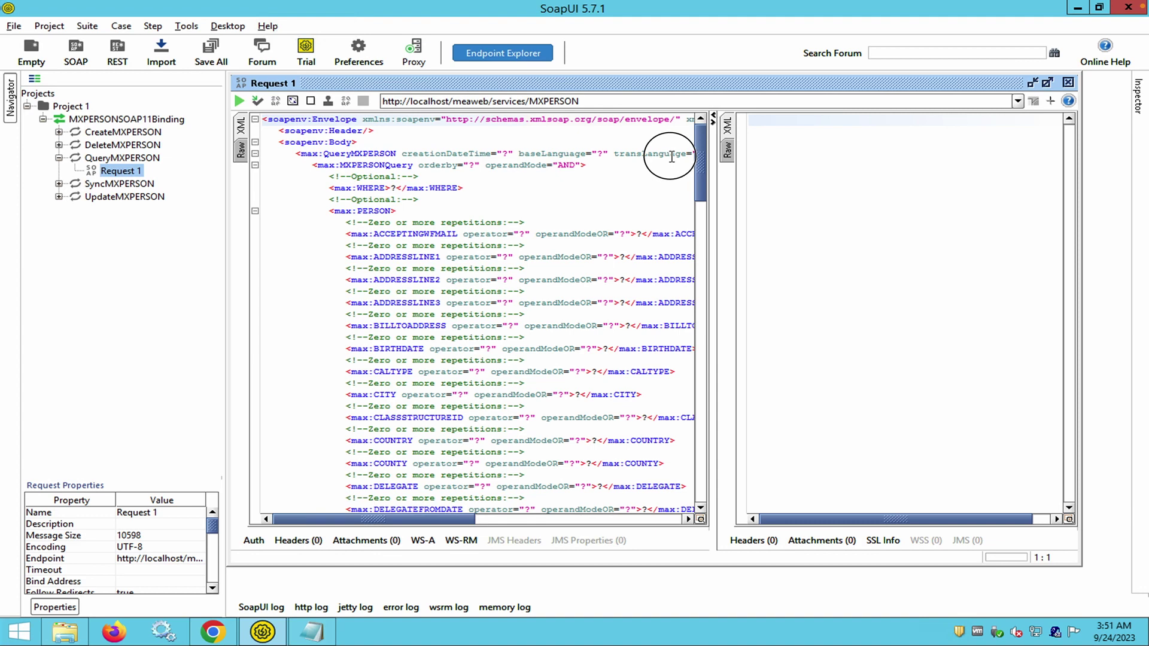
{"action": "left_click_drag", "start_coordinate": [704, 175], "coordinate": [698, 119]}
Switch to WS.txt in Notepad and copy the complete QueryMXPERSON SOAP envelope that filters on PERSONID.
{"action": "left_click", "coordinate": [312, 632]}
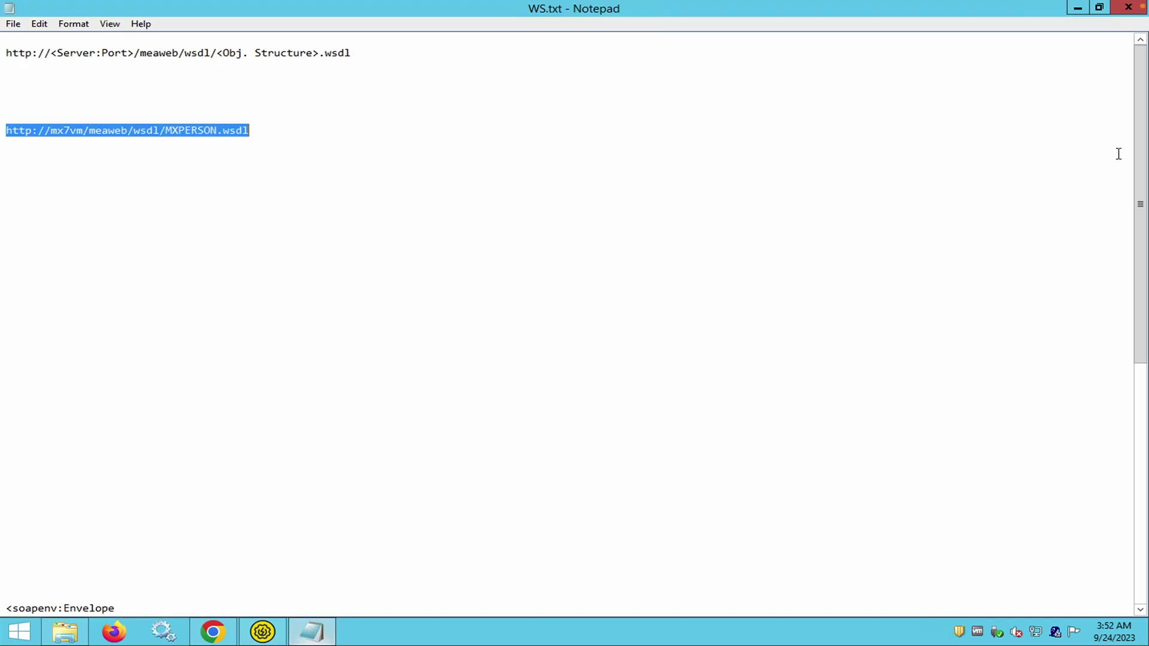
{"action": "left_click_drag", "start_coordinate": [1137, 86], "coordinate": [873, 229]}
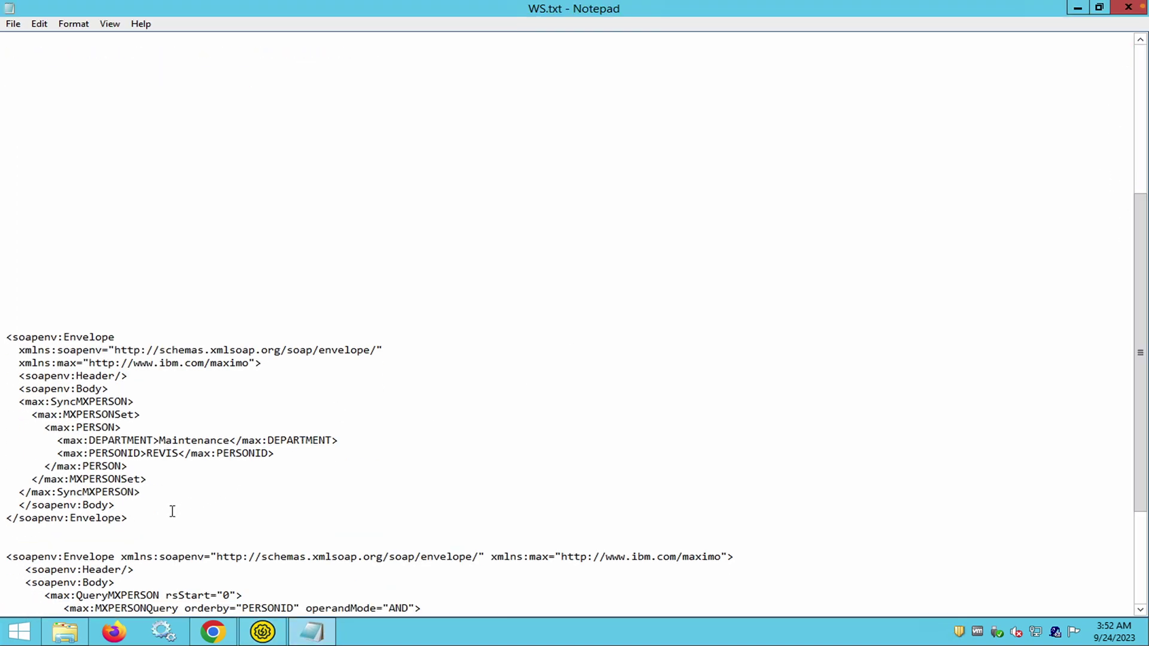
{"action": "left_click_drag", "start_coordinate": [9, 529], "coordinate": [5, 339]}
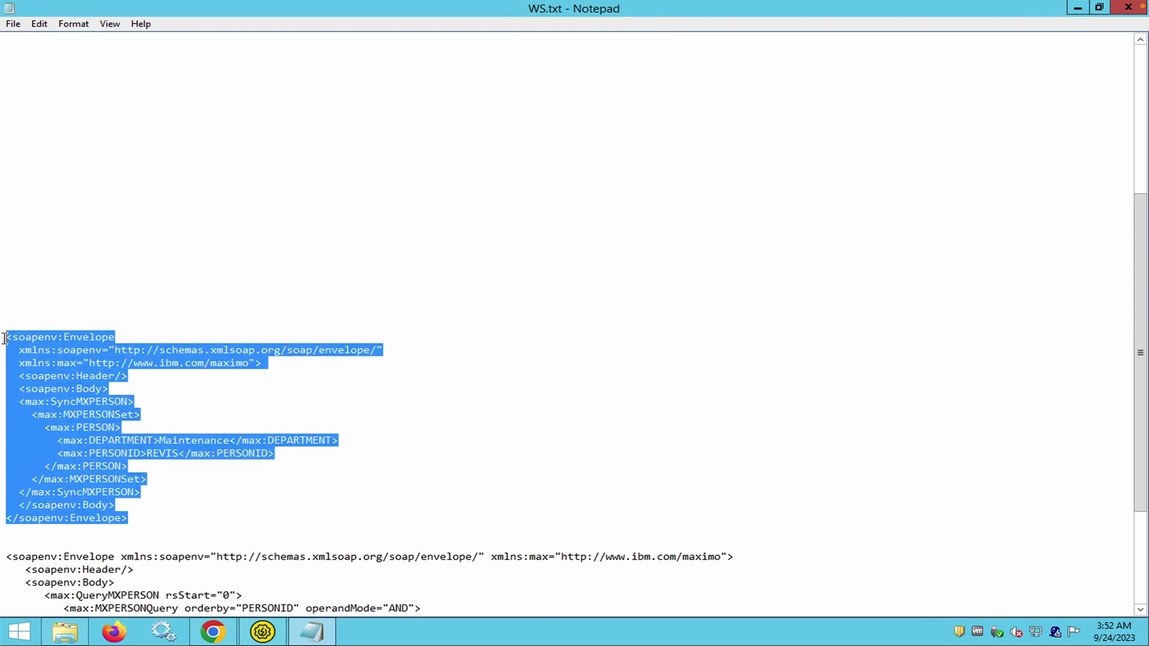
{"action": "left_click", "coordinate": [747, 344]}
{"action": "scroll", "coordinate": [1142, 367], "scroll_direction": "down", "scroll_amount": 4}
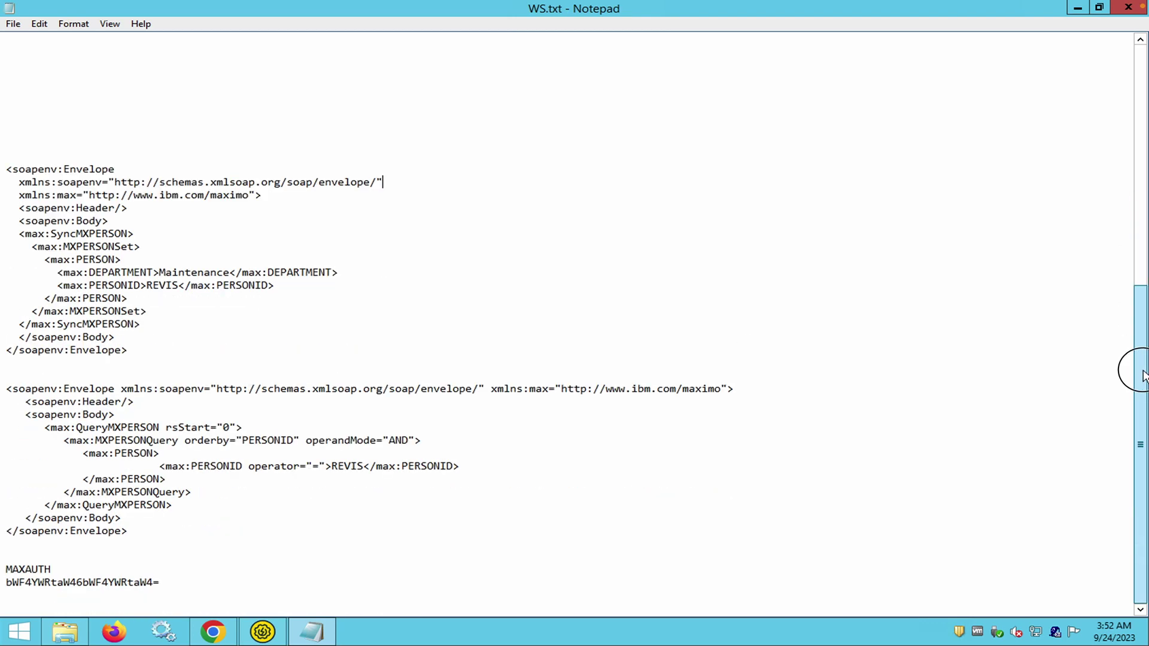
{"action": "left_click_drag", "start_coordinate": [161, 543], "coordinate": [2, 384]}
{"action": "key", "text": "ctrl+c"}
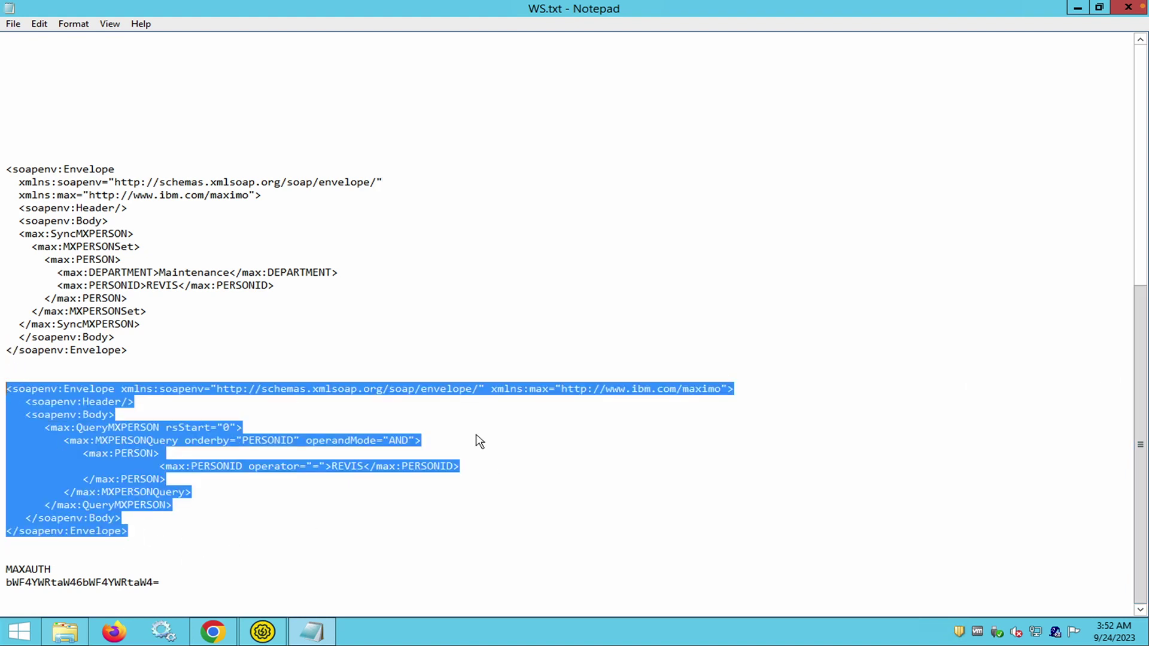
Switch back to SoapUI and replace the entire XML of the QueryMXPERSON Request 1 with the copied envelope.
{"action": "left_click", "coordinate": [269, 638]}
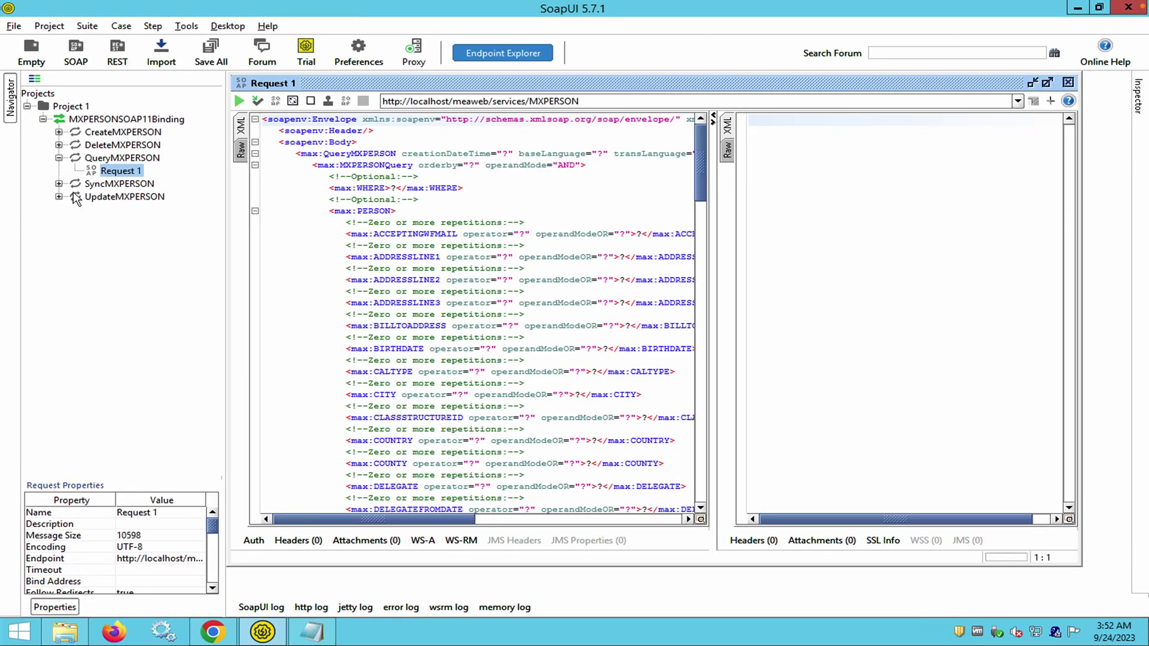
{"action": "left_click", "coordinate": [530, 155]}
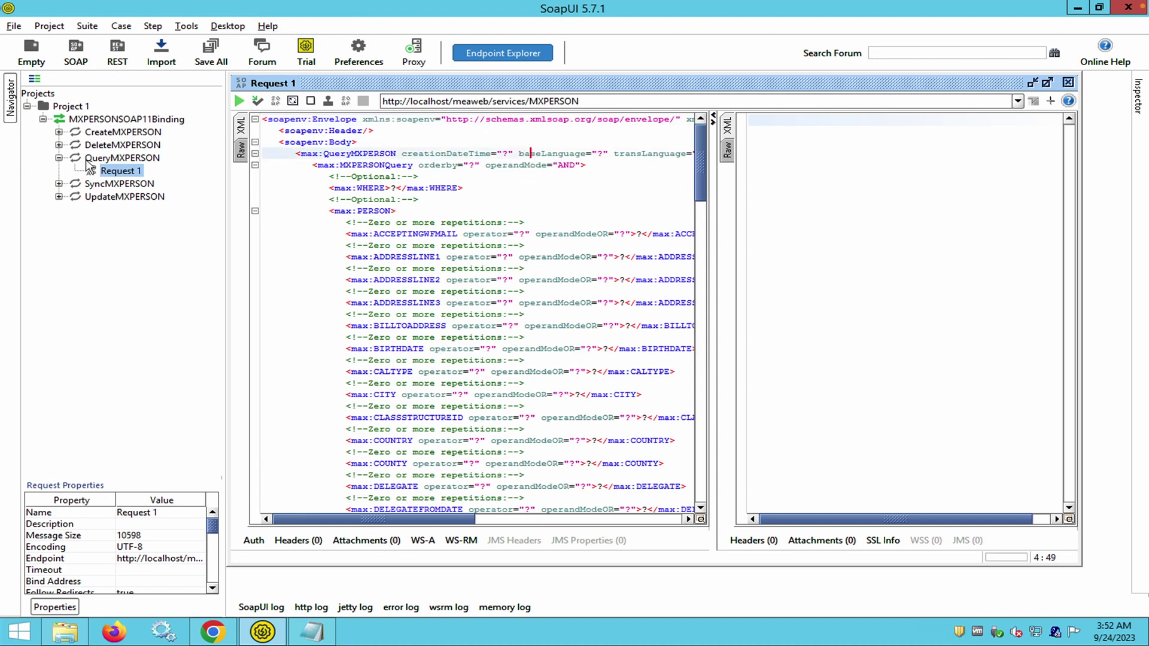
{"action": "left_click", "coordinate": [535, 190]}
{"action": "key", "text": "ctrl+a"}
{"action": "key", "text": "Delete"}
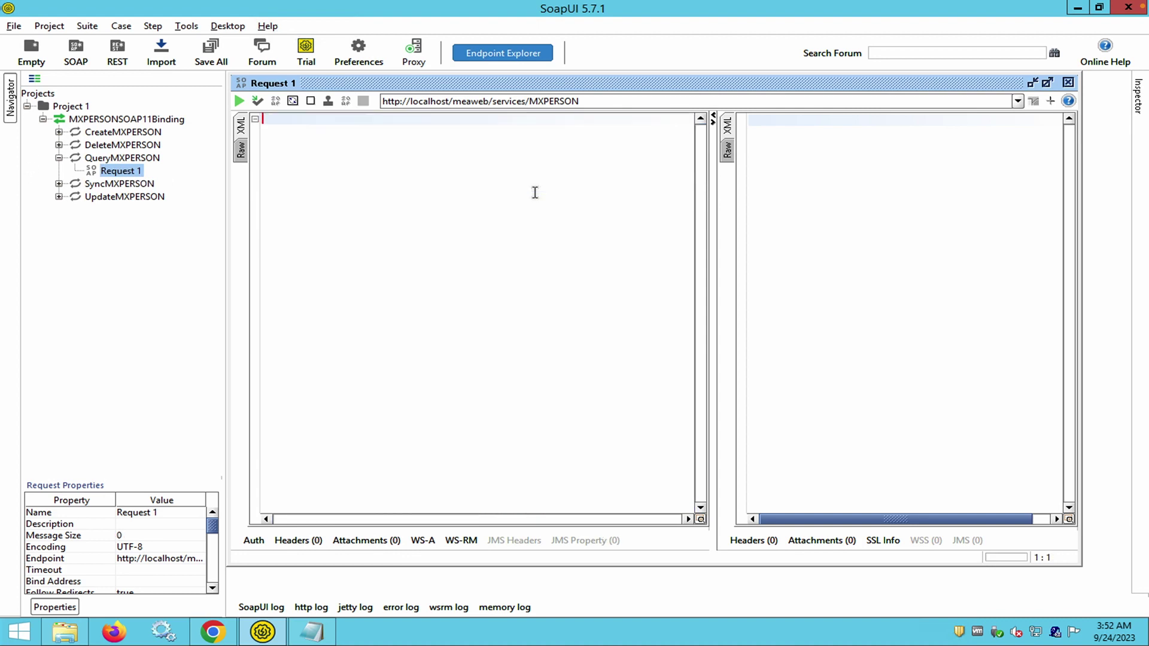
{"action": "key", "text": "ctrl+v"}
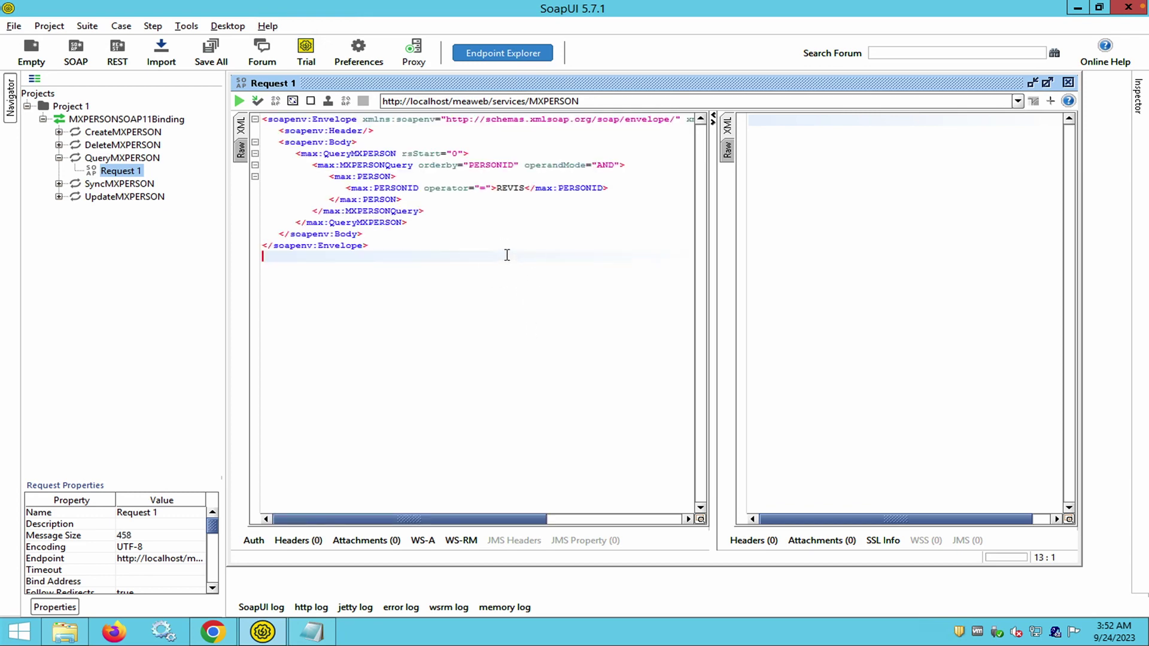
Check the PERSONID filter, widen the response pane, and submit the request to view its response as XML.
{"action": "double_click", "coordinate": [513, 189]}
{"action": "left_click", "coordinate": [523, 217]}
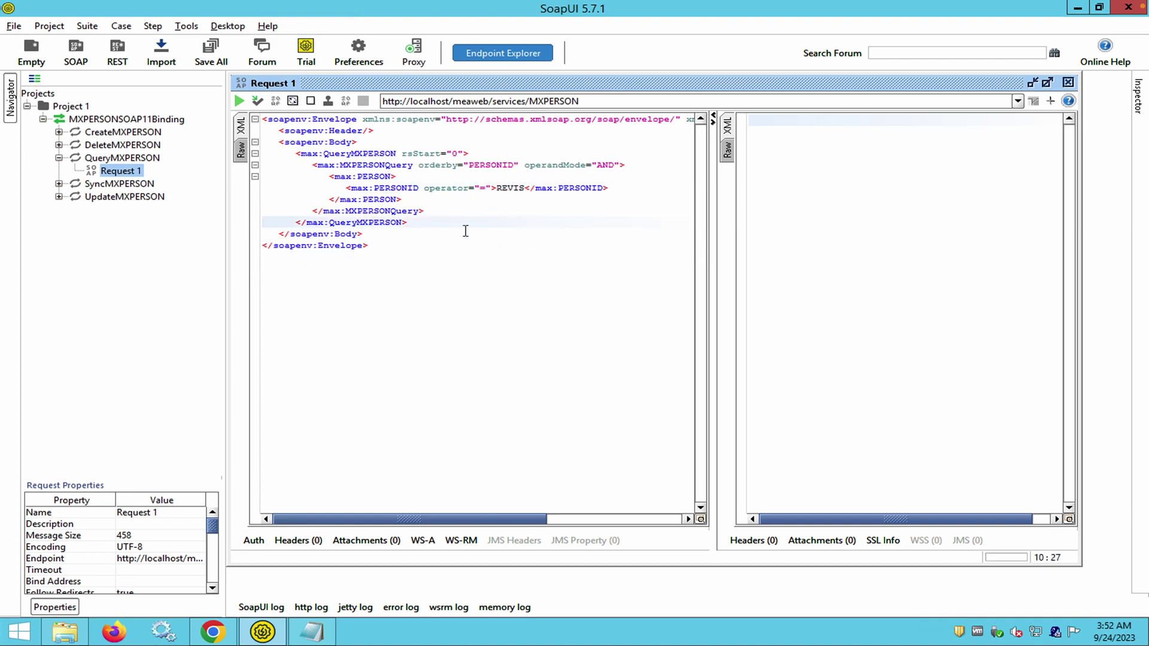
{"action": "left_click_drag", "start_coordinate": [710, 151], "coordinate": [606, 149]}
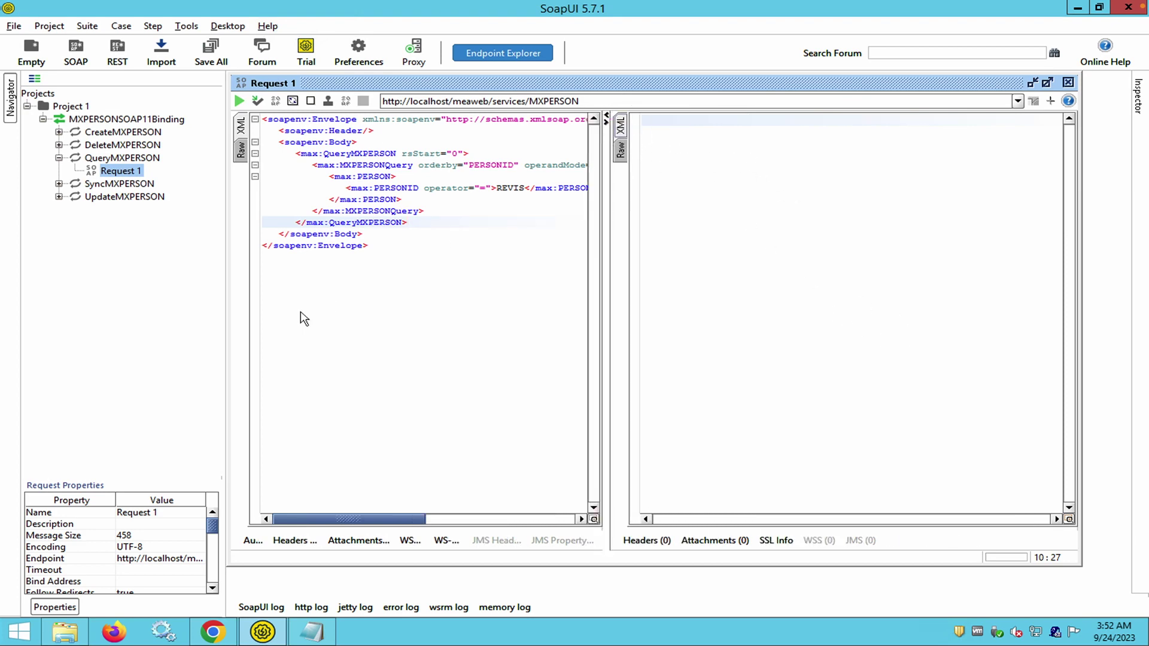
{"action": "left_click", "coordinate": [238, 100]}
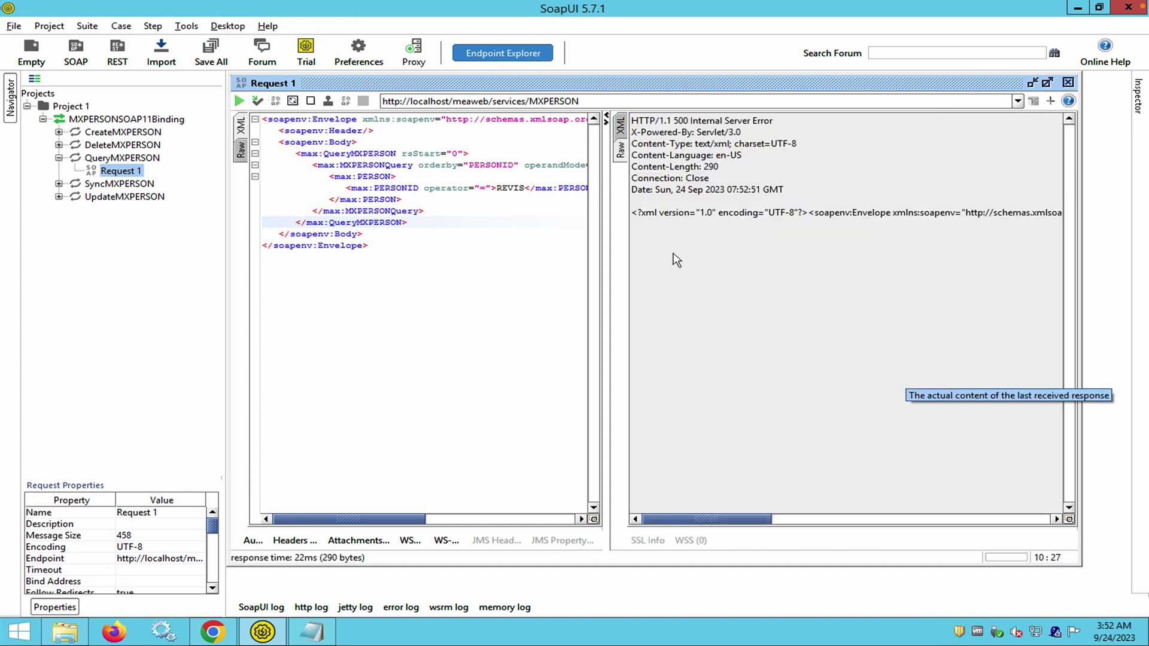
{"action": "left_click", "coordinate": [620, 124]}
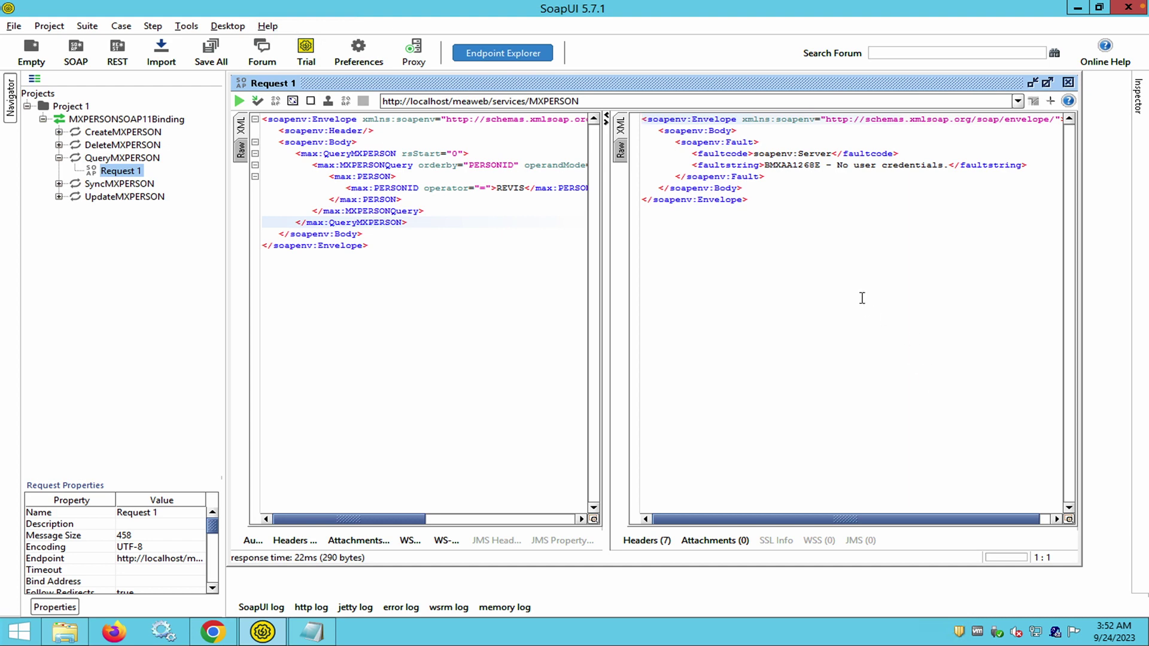
Examine the faultstring message in the XML response.
{"action": "left_click_drag", "start_coordinate": [764, 168], "coordinate": [949, 165]}
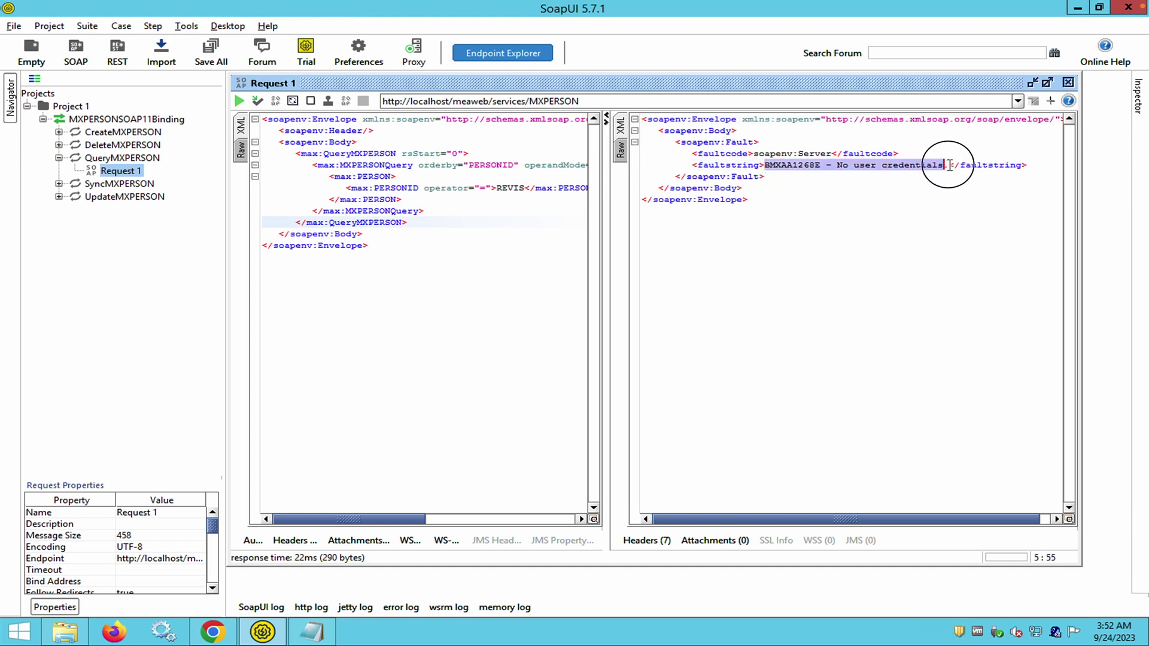
{"action": "left_click", "coordinate": [843, 220]}
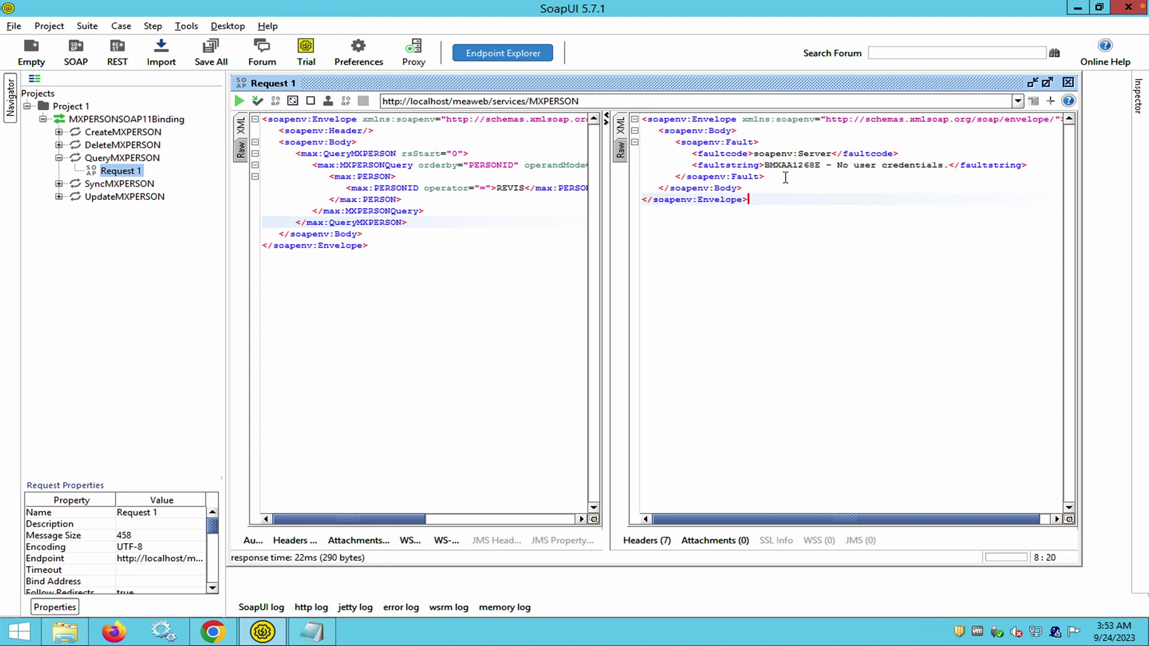
{"action": "left_click_drag", "start_coordinate": [767, 166], "coordinate": [950, 166]}
{"action": "left_click", "coordinate": [809, 211]}
{"action": "left_click_drag", "start_coordinate": [763, 165], "coordinate": [1030, 165]}
{"action": "left_click", "coordinate": [853, 204]}
{"action": "left_click_drag", "start_coordinate": [764, 165], "coordinate": [951, 163]}
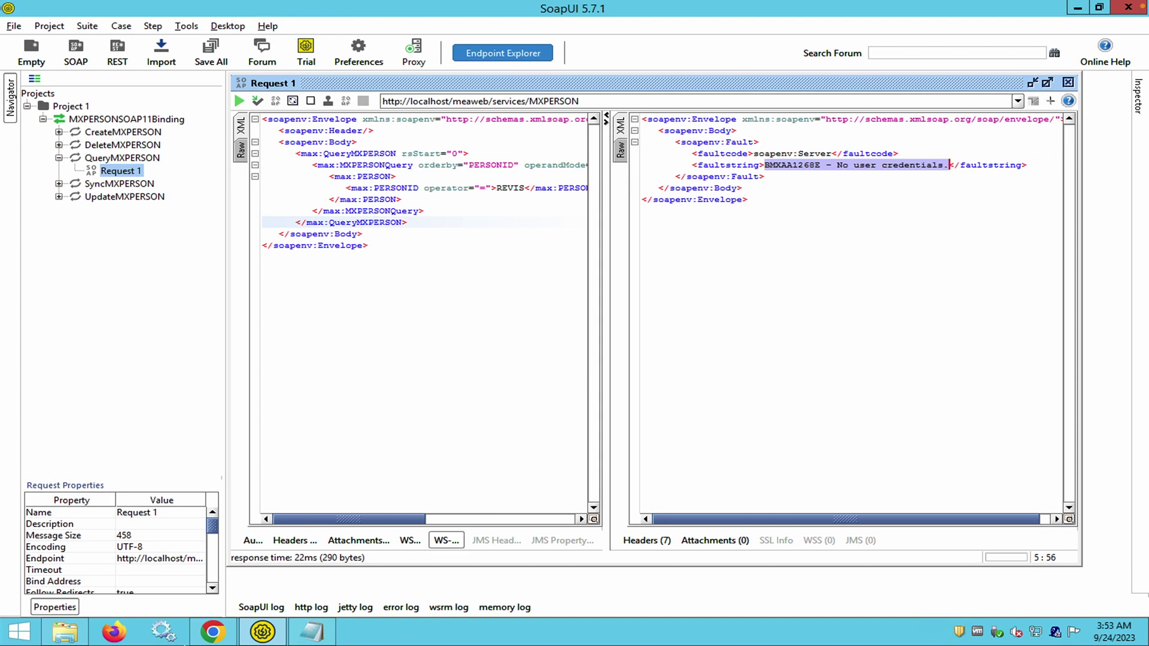
Switch to the WebSphere console in Chrome and check webservices.unify.faults in server1's Java Virtual Machine custom properties.
{"action": "left_click", "coordinate": [213, 632]}
{"action": "left_click", "coordinate": [271, 13]}
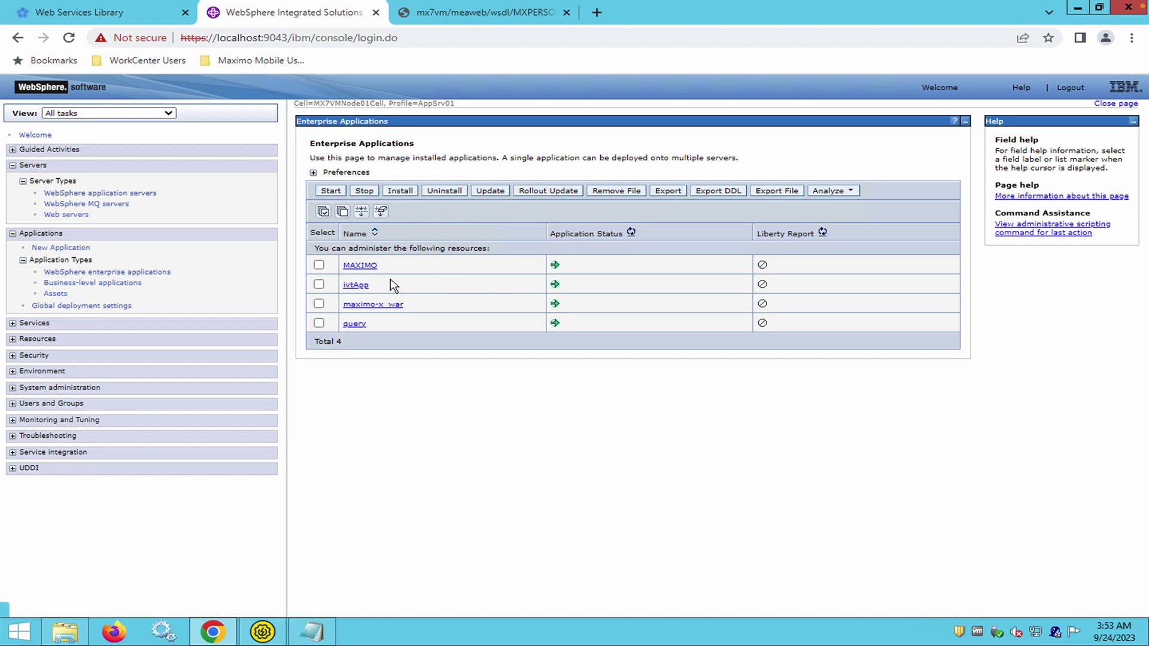
{"action": "left_click", "coordinate": [133, 194]}
{"action": "left_click", "coordinate": [56, 210]}
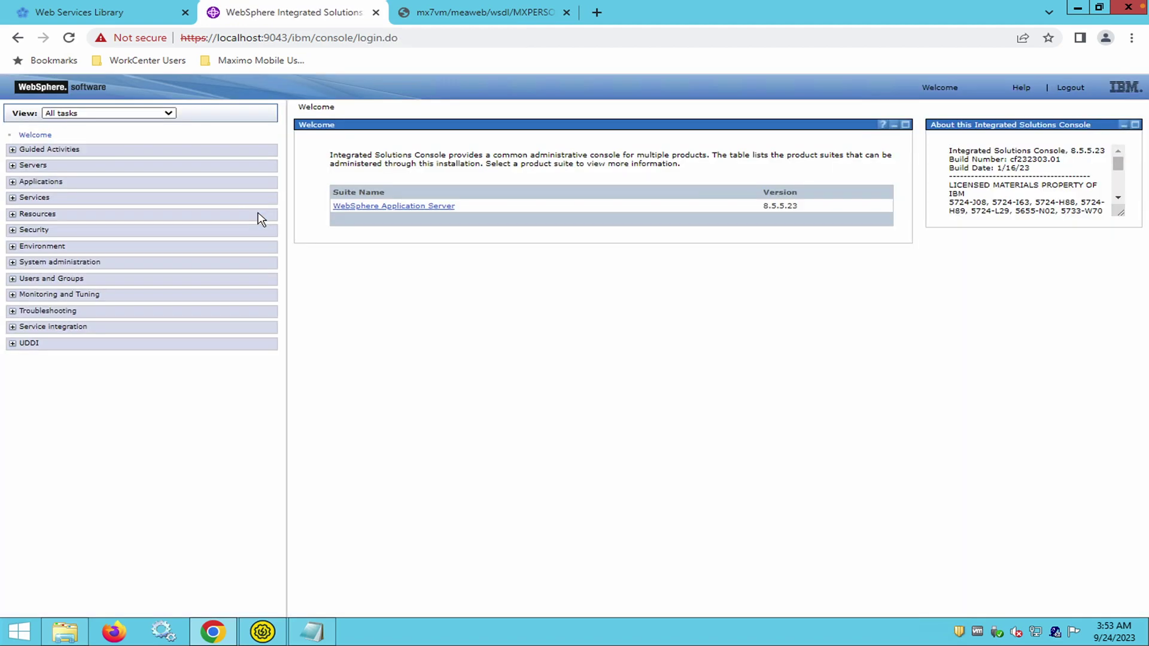
{"action": "left_click", "coordinate": [13, 166]}
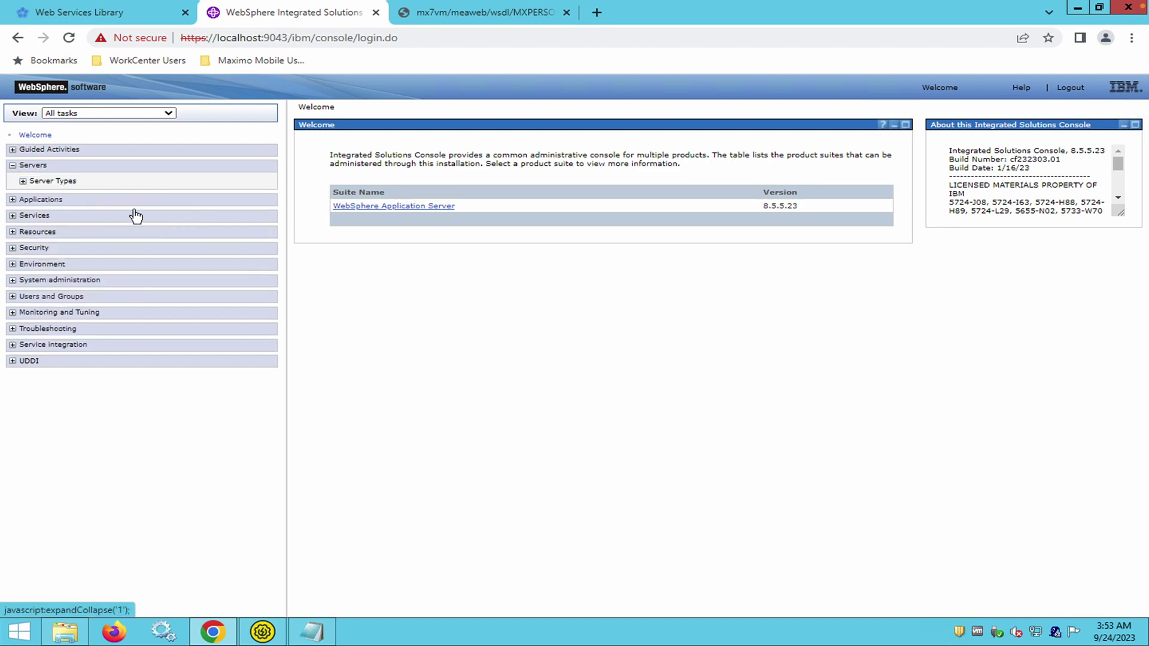
{"action": "left_click", "coordinate": [23, 181]}
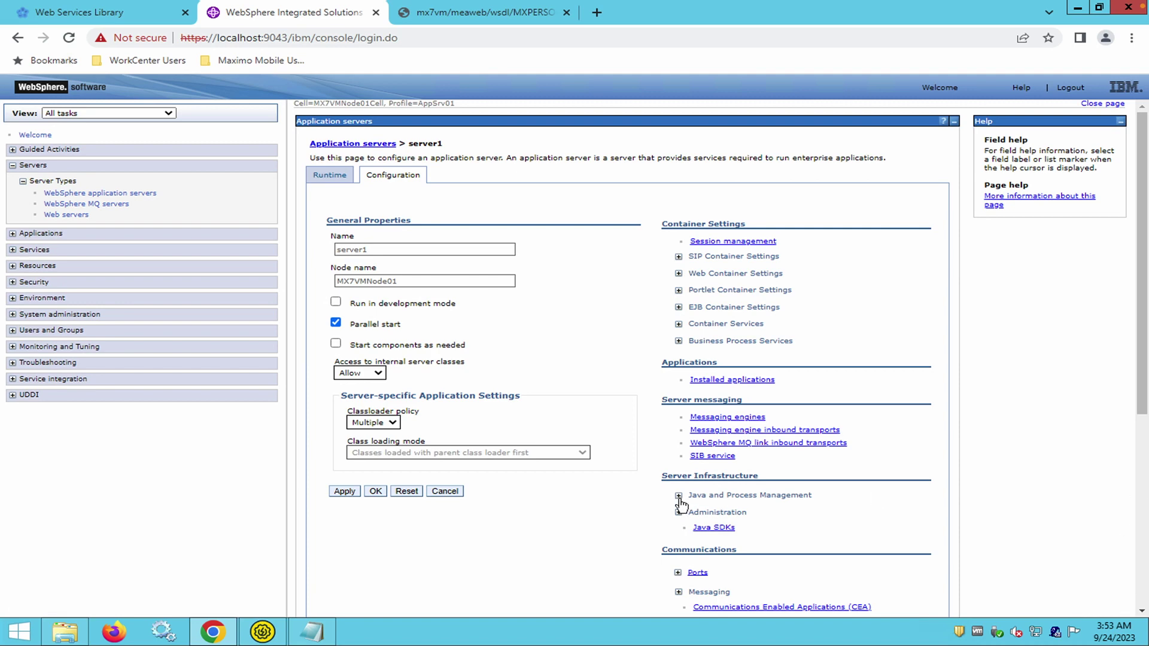
{"action": "left_click", "coordinate": [679, 497]}
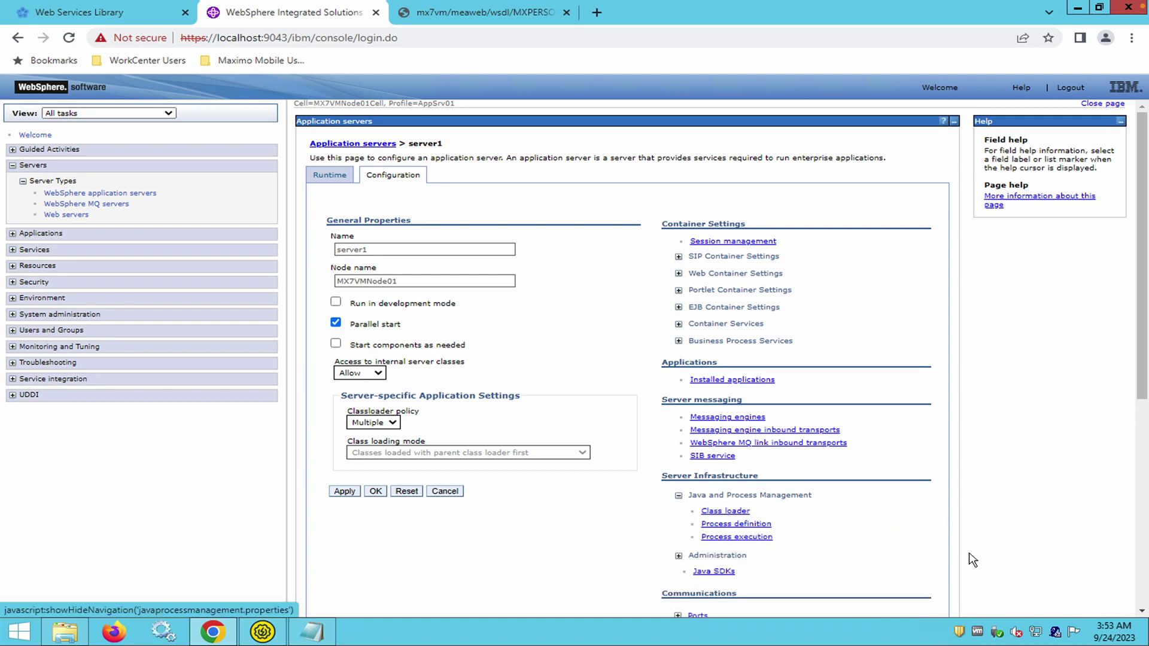
{"action": "left_click", "coordinate": [750, 530]}
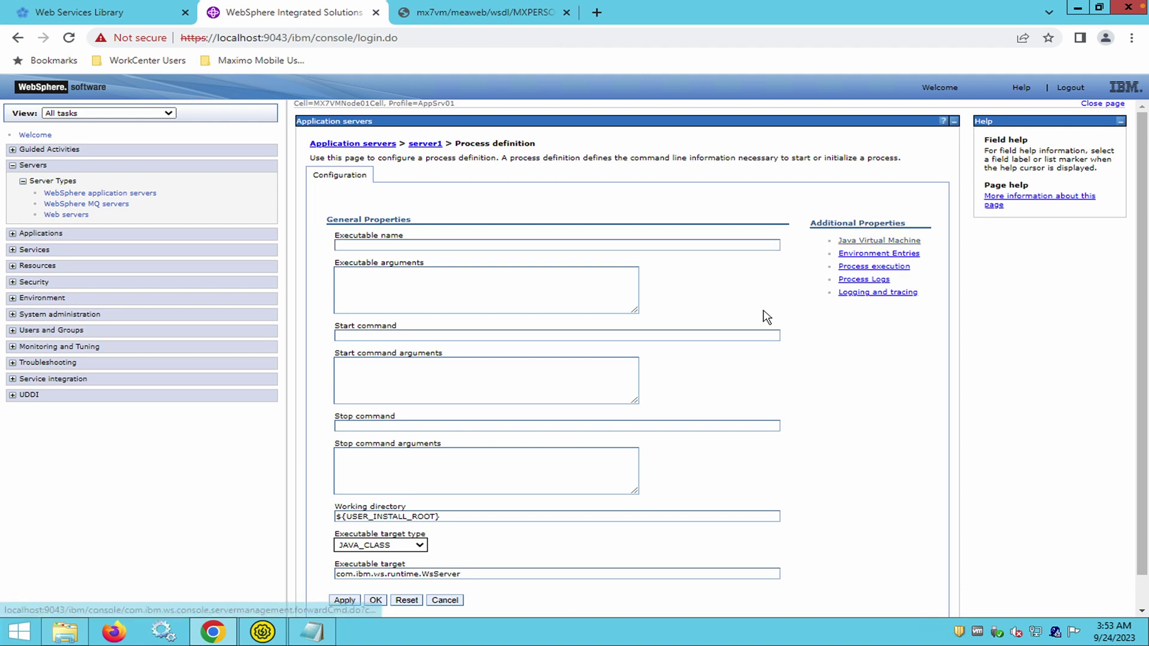
{"action": "left_click", "coordinate": [880, 240]}
{"action": "left_click", "coordinate": [862, 242]}
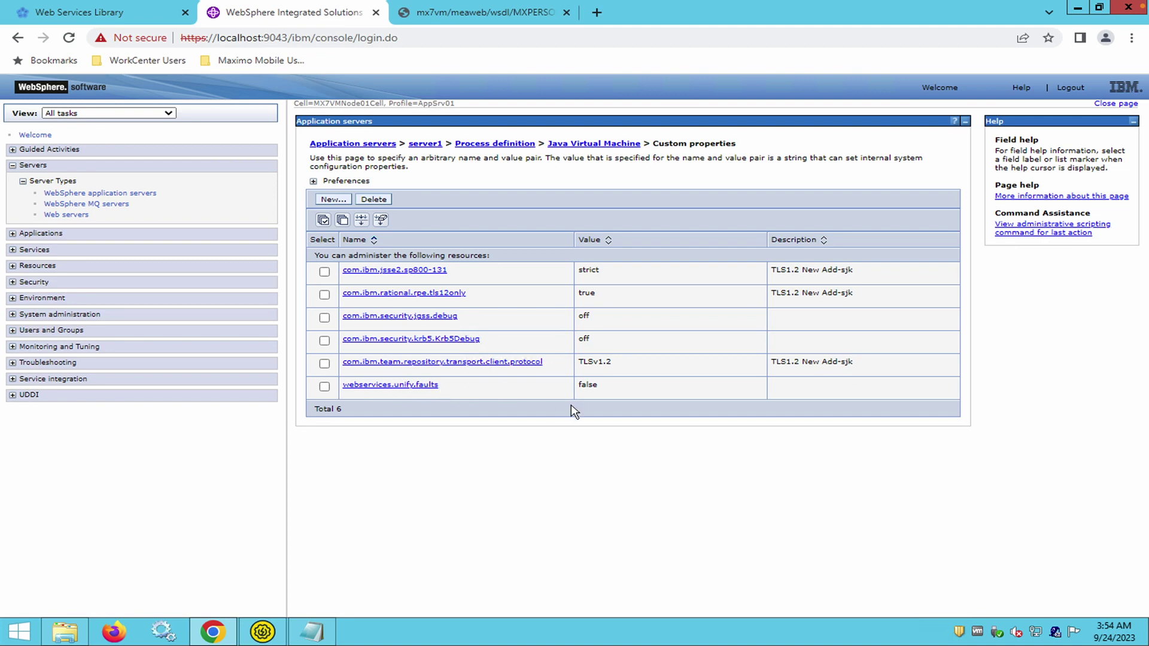
{"action": "left_click", "coordinate": [589, 391]}
Return to SoapUI and add an HTTP header named MAXAUTH to the QueryMXPERSON Request 1.
{"action": "left_click", "coordinate": [263, 632]}
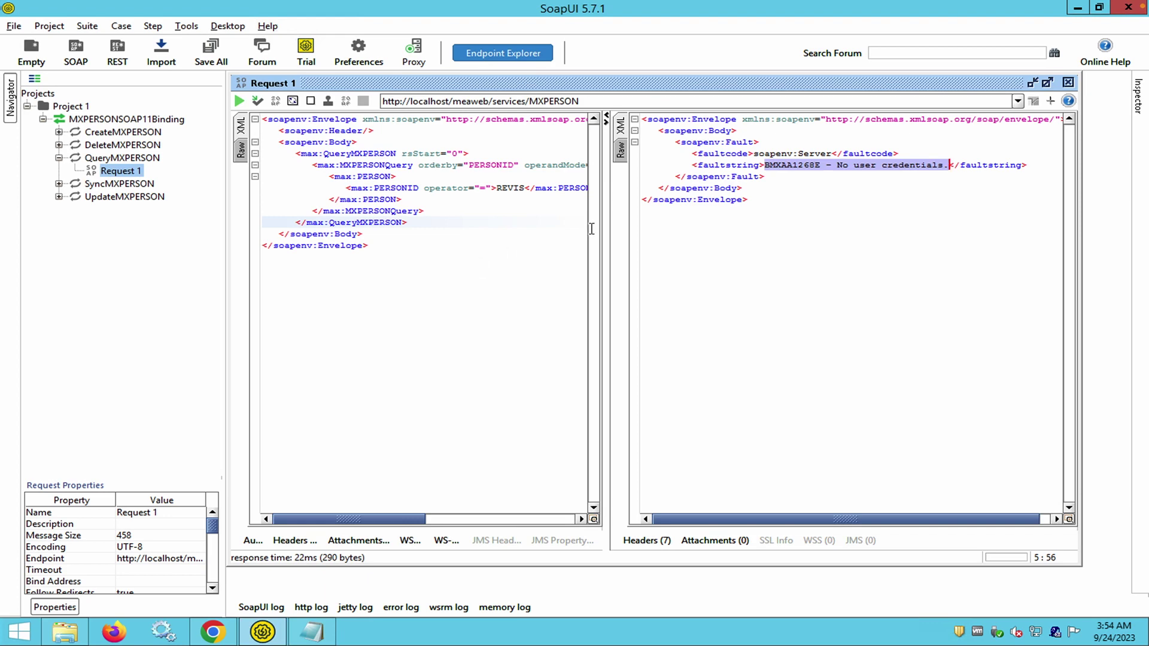
{"action": "left_click", "coordinate": [928, 201]}
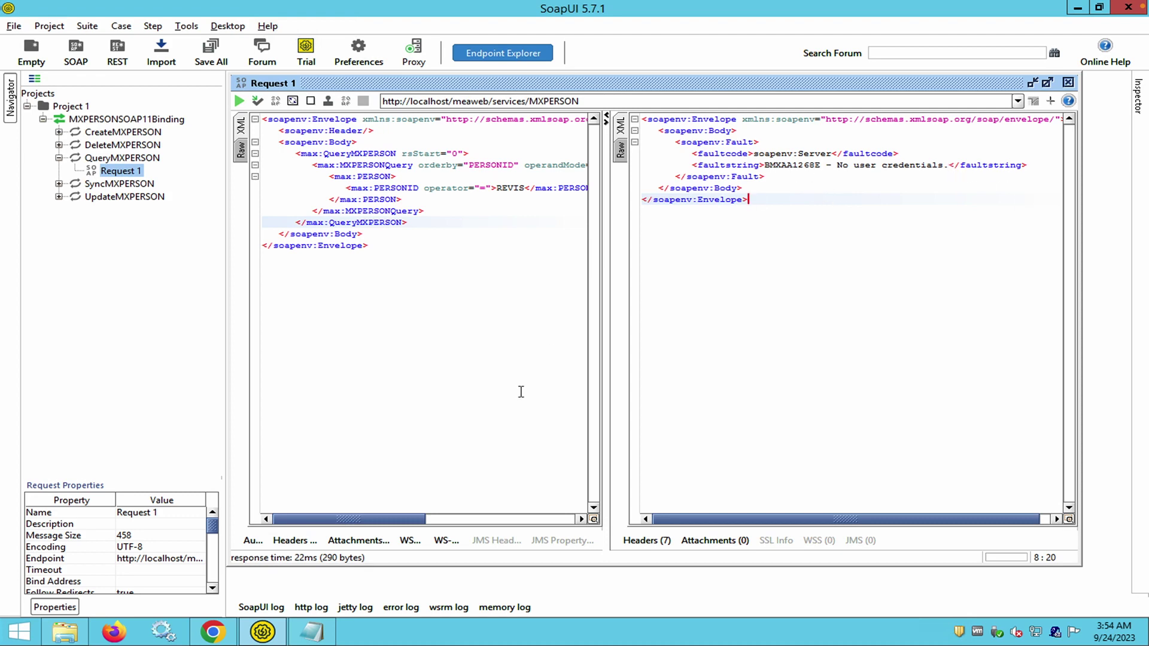
{"action": "left_click", "coordinate": [291, 542]}
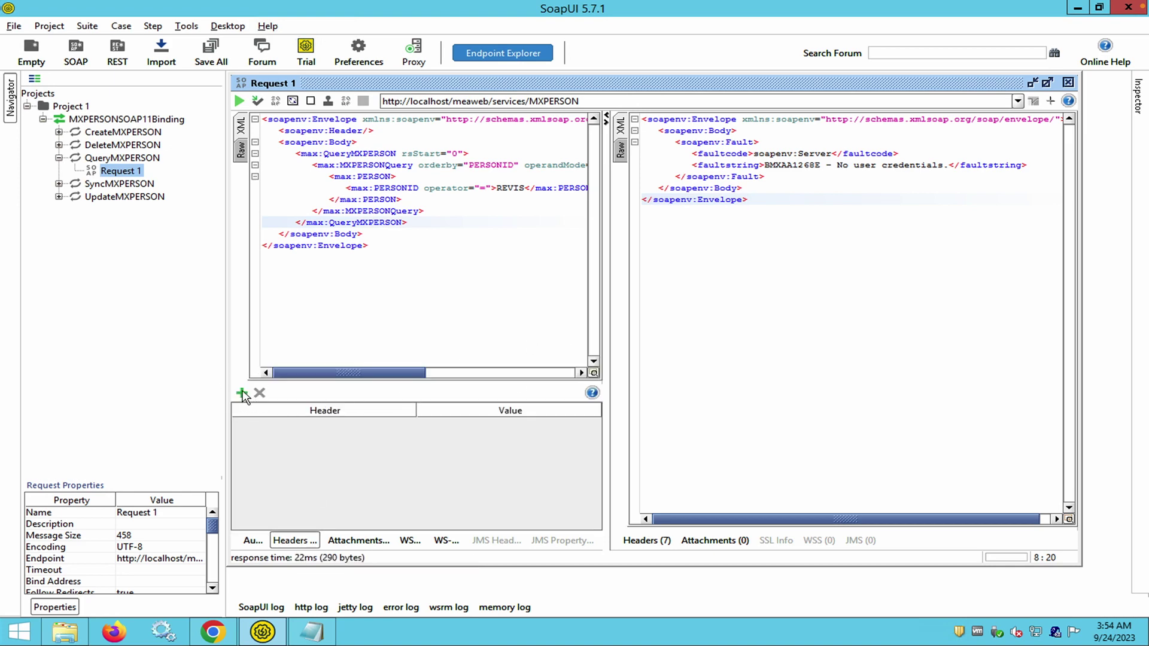
{"action": "left_click", "coordinate": [242, 393]}
{"action": "type", "text": "M"}
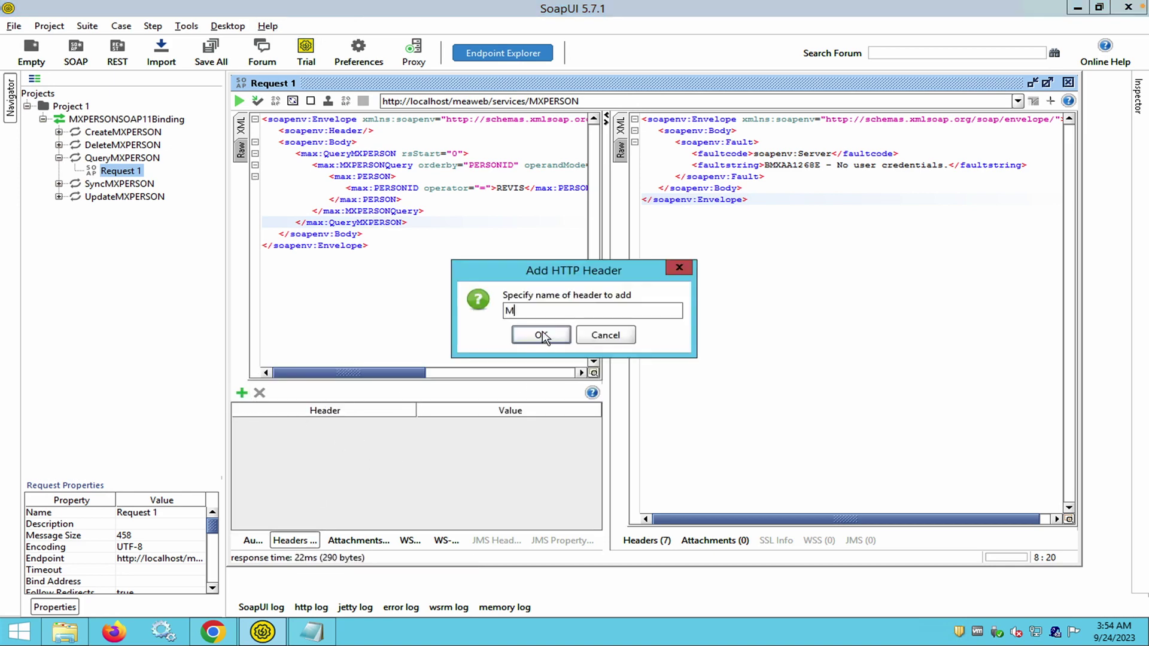
{"action": "type", "text": "AXAUTH"}
{"action": "left_click", "coordinate": [530, 335]}
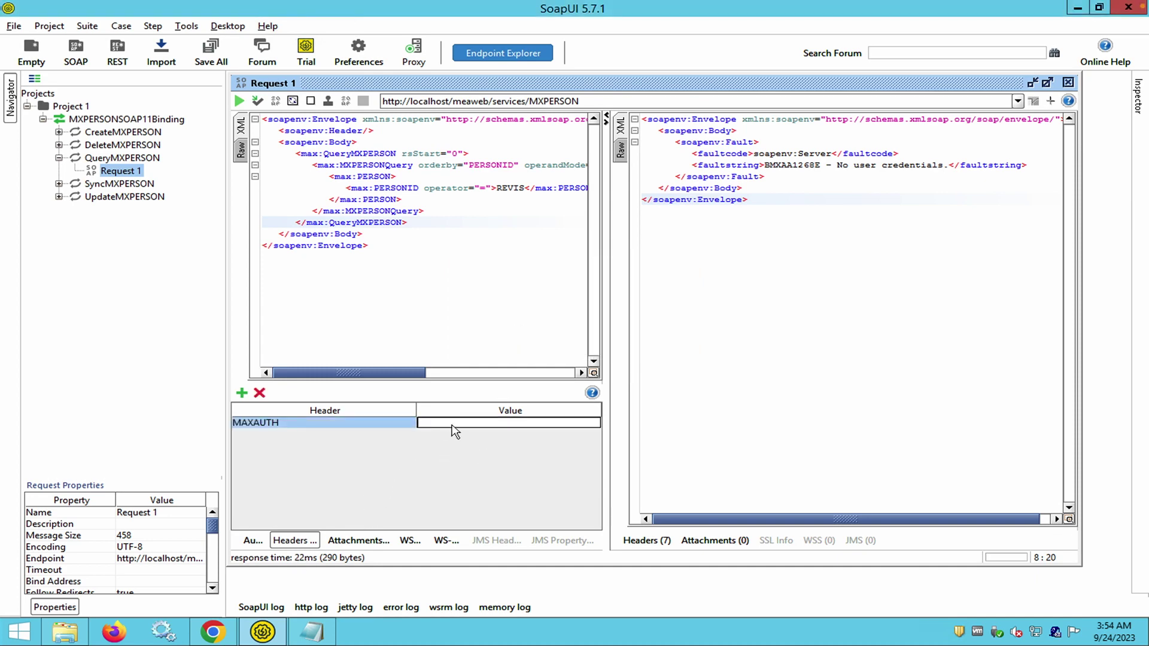
Copy the MAXAUTH credential string from WS.txt in Notepad and paste it as the MAXAUTH header's value in SoapUI.
{"action": "left_click", "coordinate": [311, 632]}
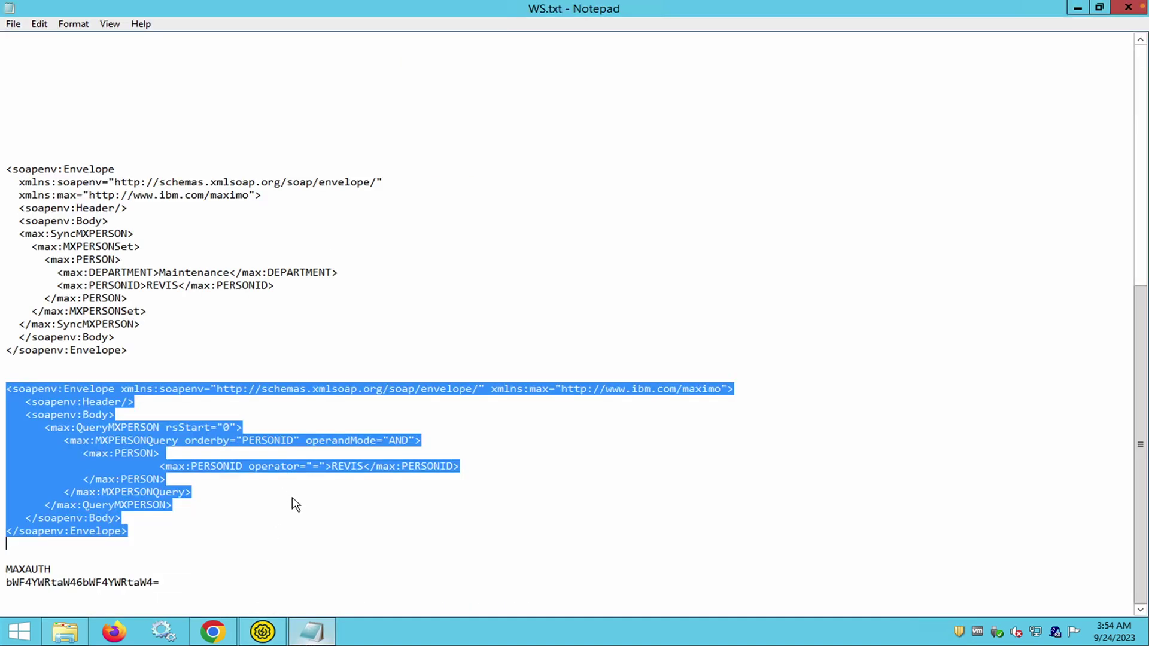
{"action": "left_click", "coordinate": [185, 546]}
{"action": "left_click", "coordinate": [6, 582]}
{"action": "key", "text": "End"}
{"action": "key", "text": "shift+Home"}
{"action": "key", "text": "ctrl+c"}
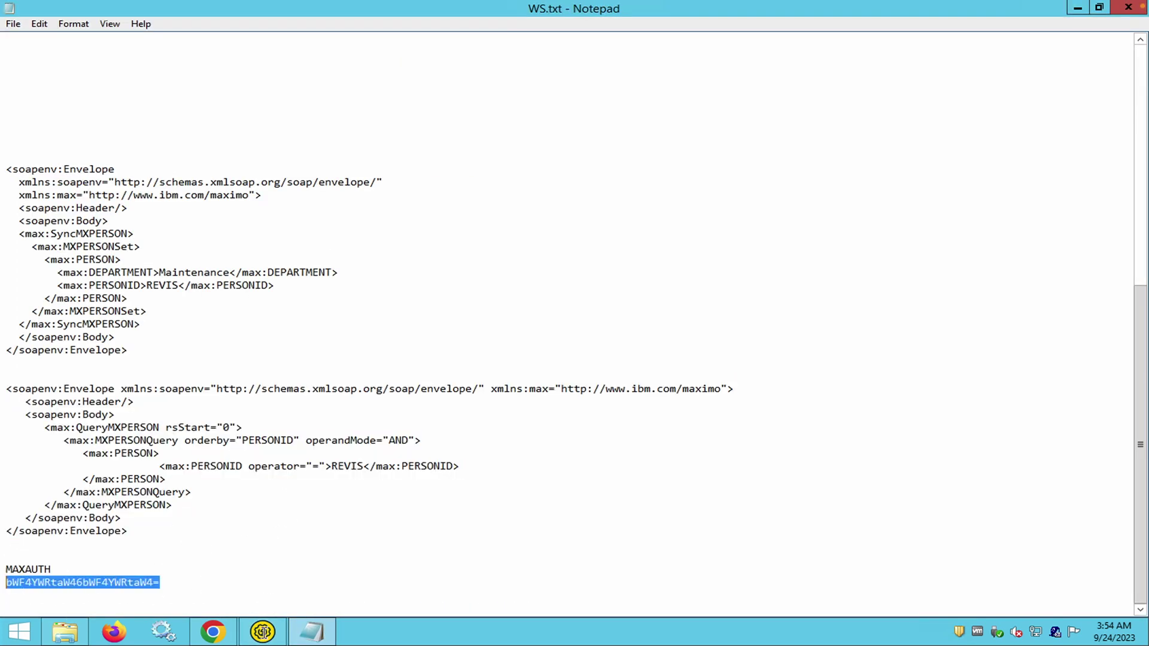
{"action": "left_click", "coordinate": [262, 631]}
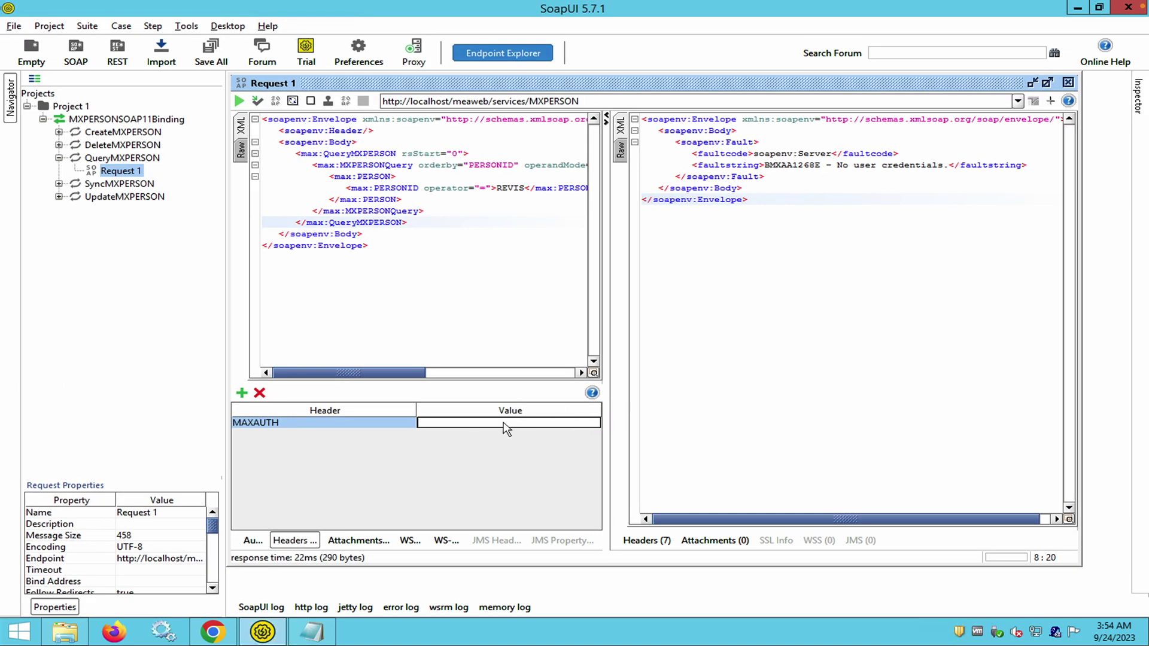
{"action": "key", "text": "ctrl+v"}
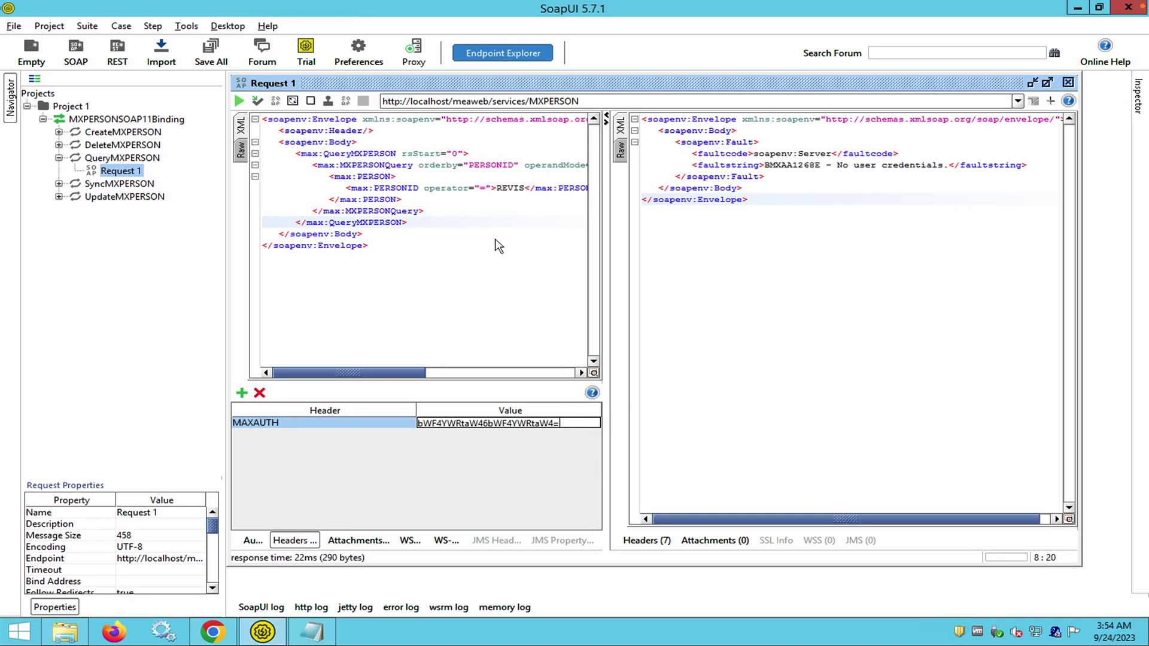
{"action": "left_click", "coordinate": [471, 341]}
Submit the QueryMXPERSON request and review the returned PERSON record in the XML response.
{"action": "left_click", "coordinate": [239, 100]}
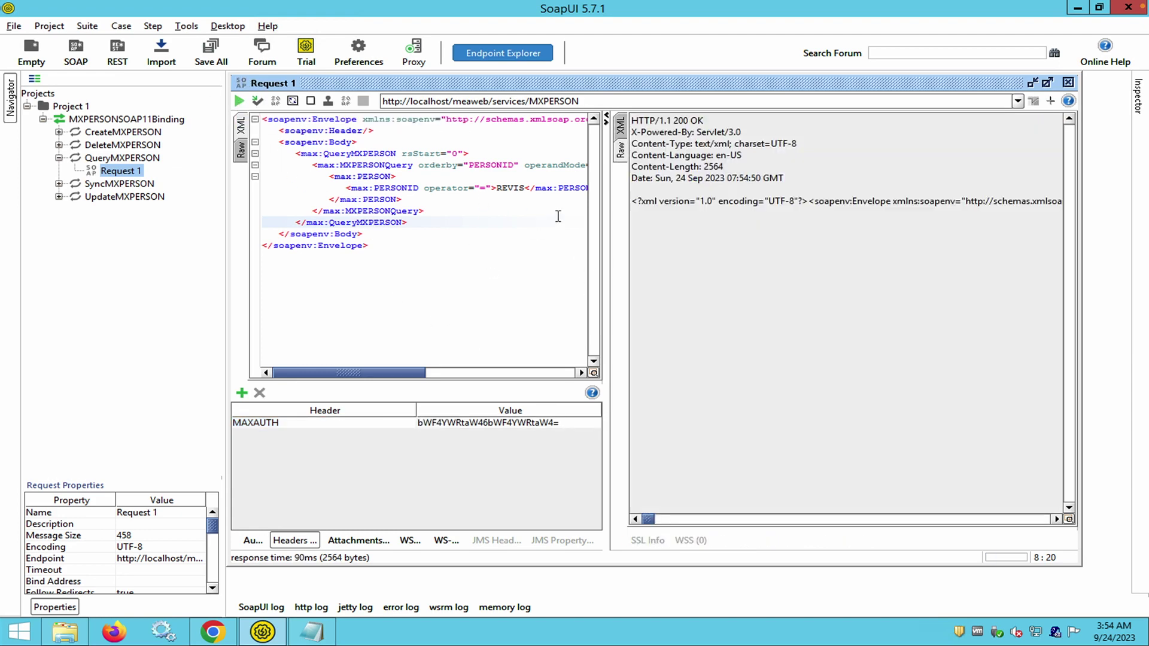
{"action": "left_click", "coordinate": [620, 126]}
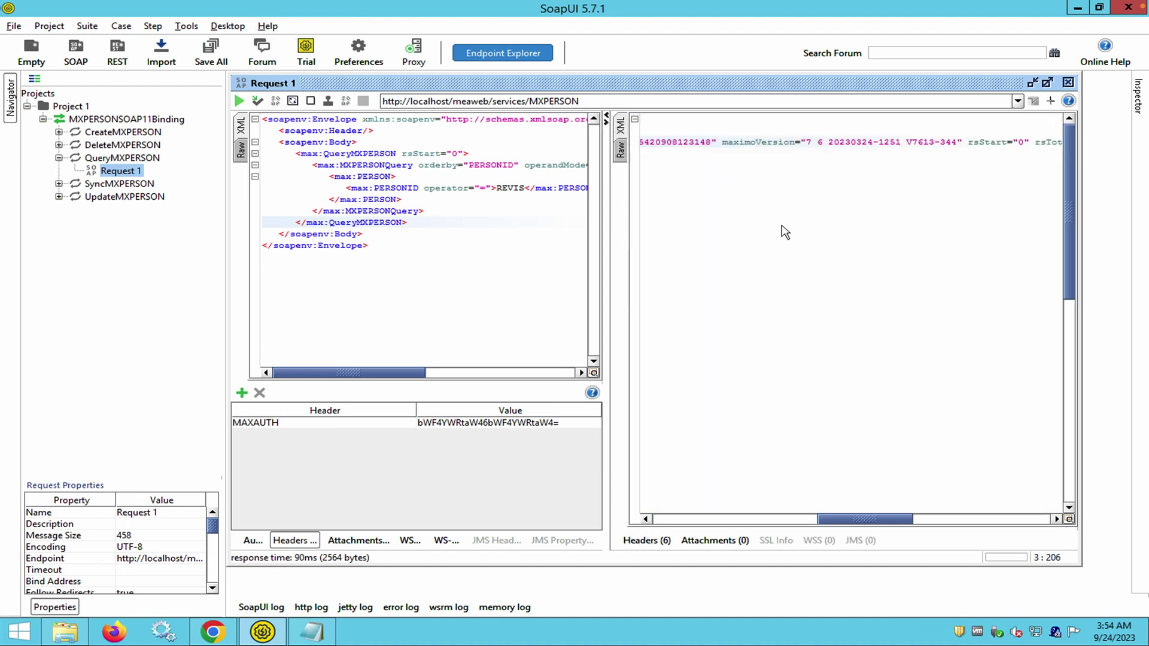
{"action": "left_click", "coordinate": [739, 518]}
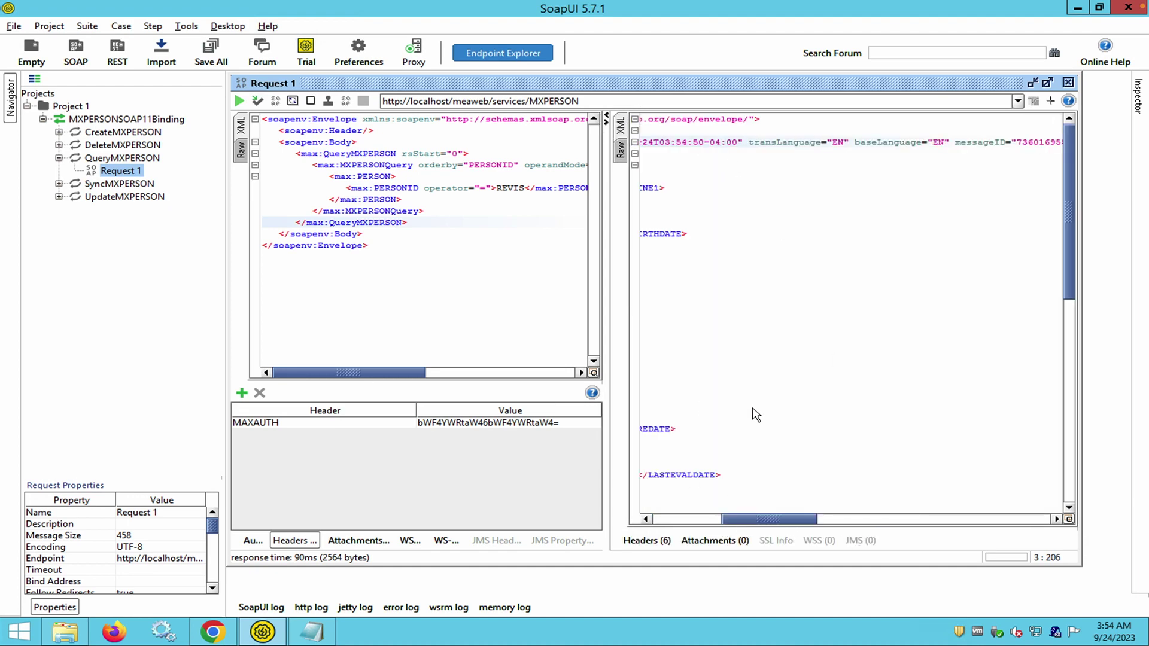
{"action": "left_click", "coordinate": [676, 519]}
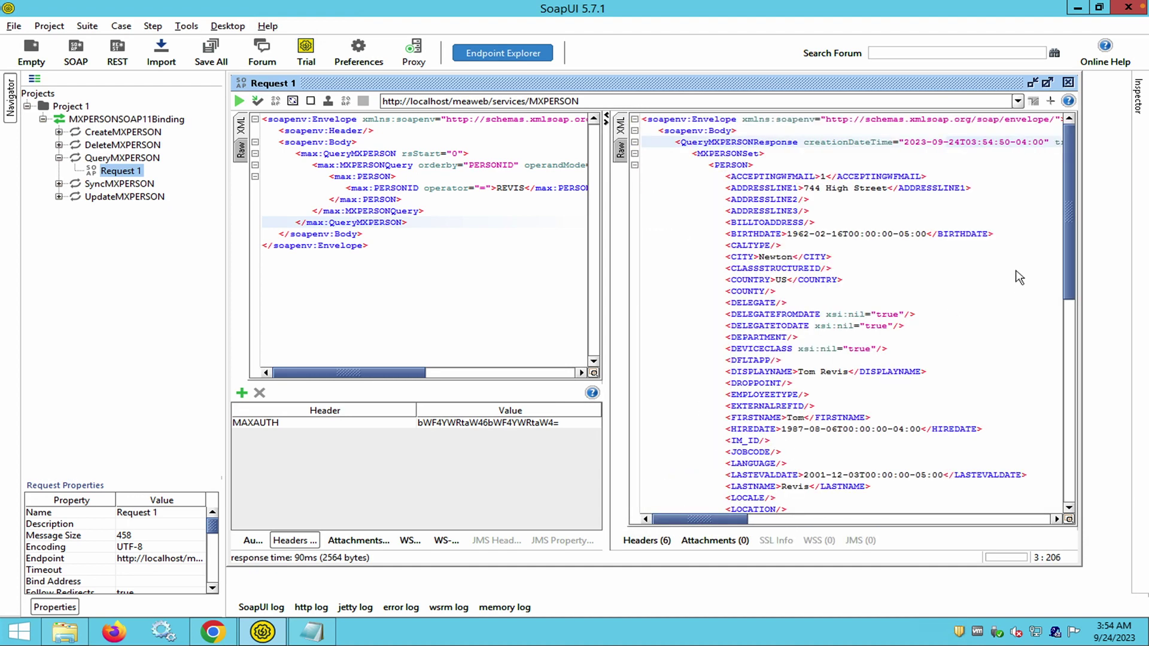
{"action": "left_click_drag", "start_coordinate": [1069, 257], "coordinate": [1067, 212]}
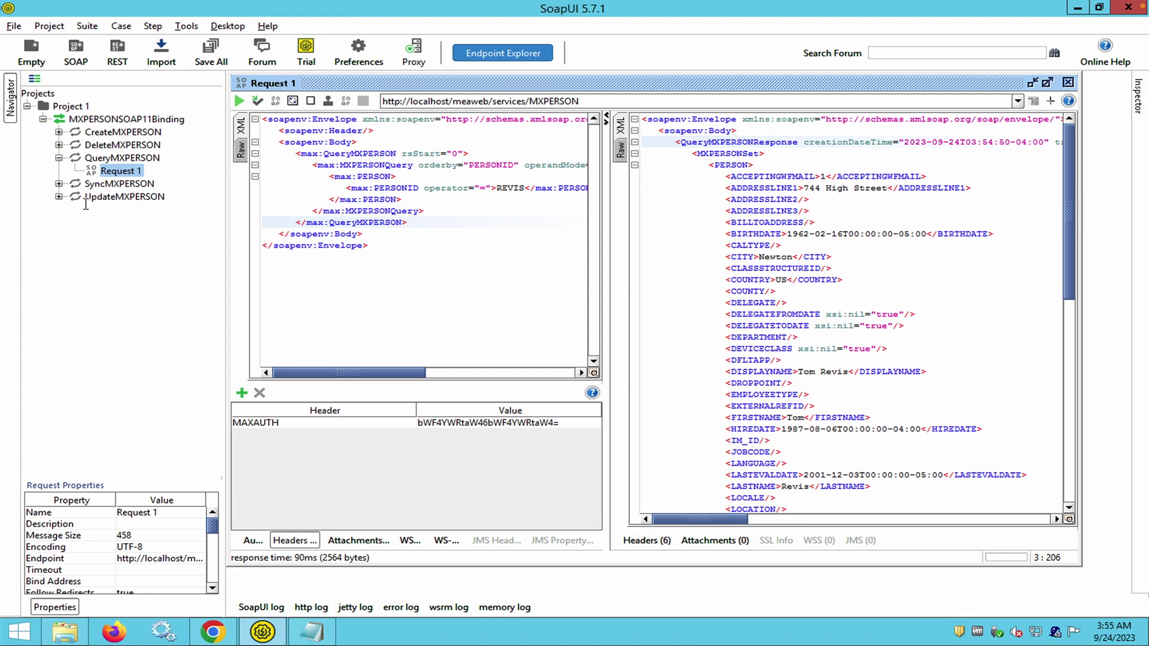
Expand the SyncMXPERSON operation and open its Request 1.
{"action": "left_click", "coordinate": [58, 183]}
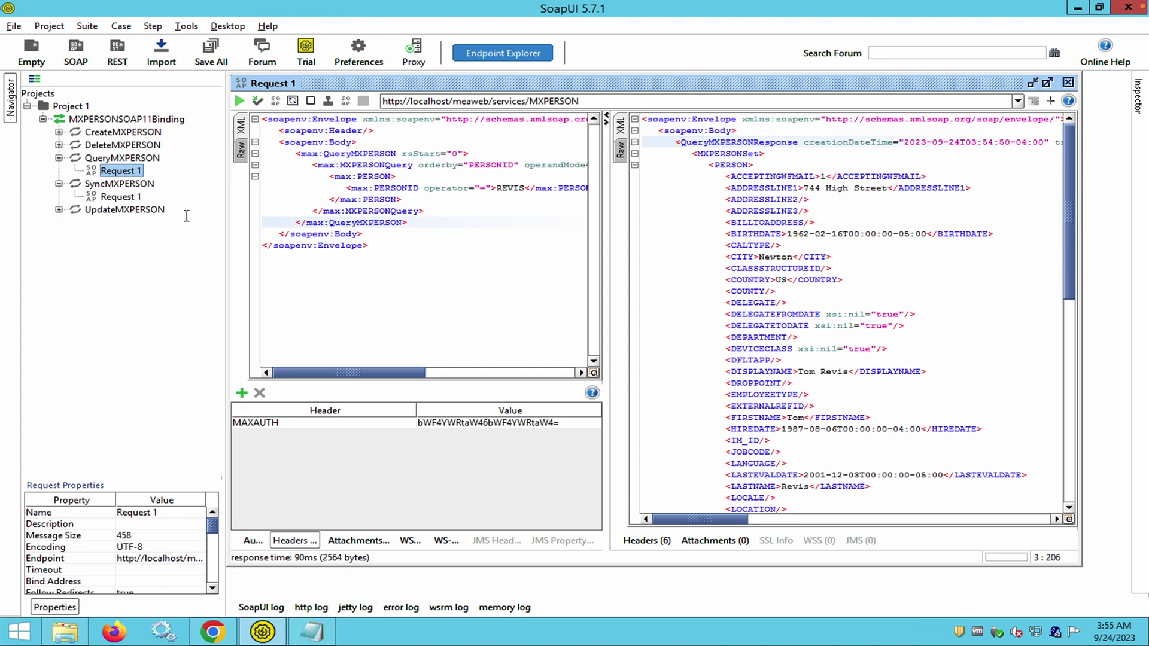
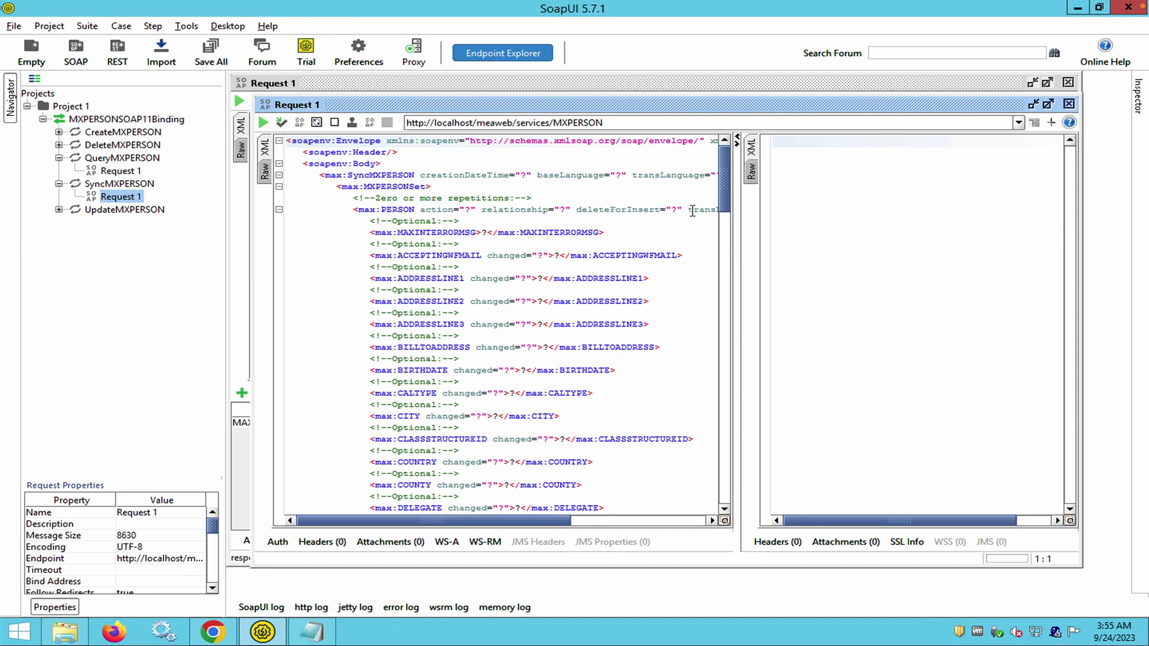
{"action": "left_click", "coordinate": [634, 166]}
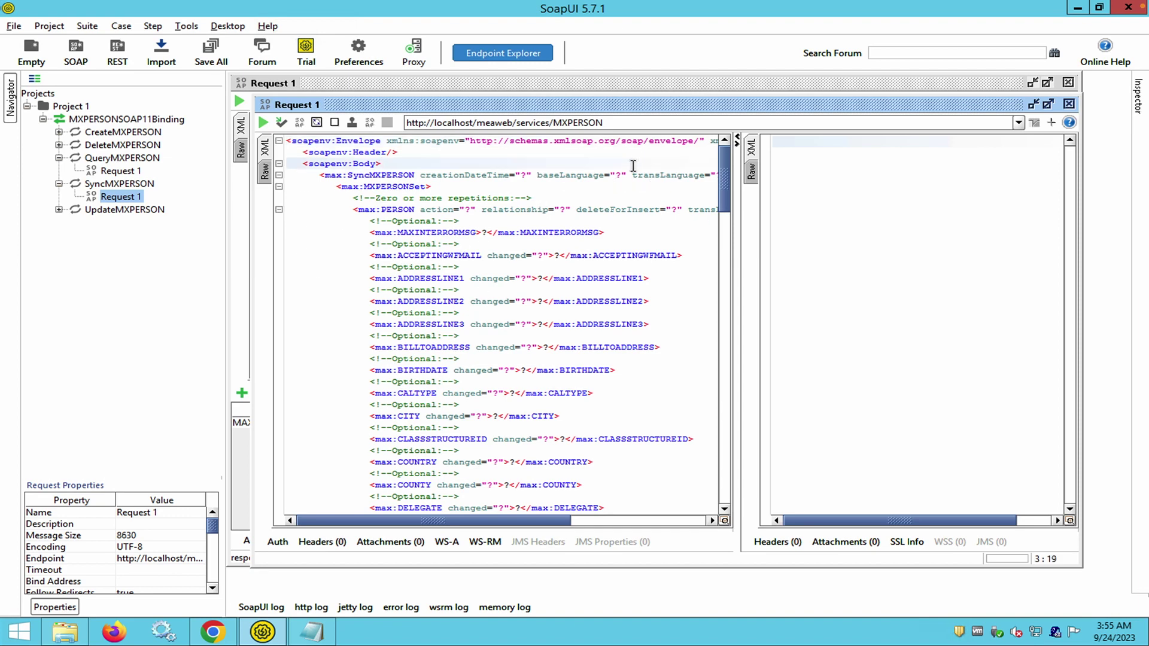
{"action": "key", "text": "super"}
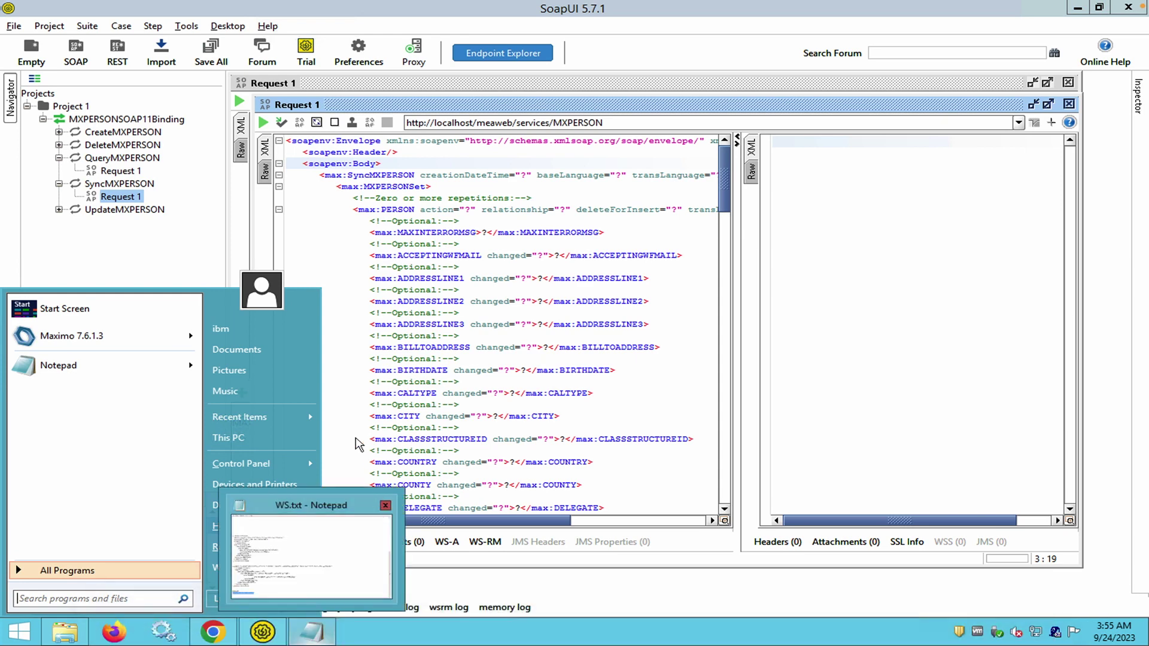
{"action": "left_click", "coordinate": [349, 417]}
Replace the entire SyncMXPERSON request body with the SyncMXPERSON envelope copied from WS.txt in Notepad.
{"action": "left_click", "coordinate": [310, 638]}
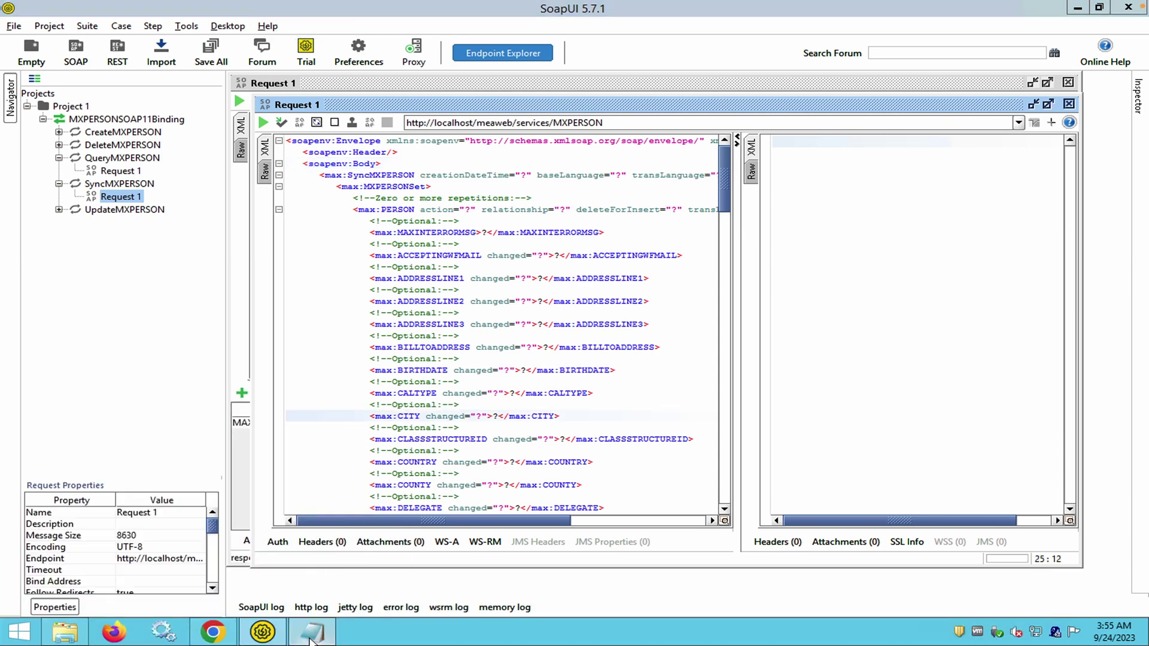
{"action": "left_click", "coordinate": [150, 350]}
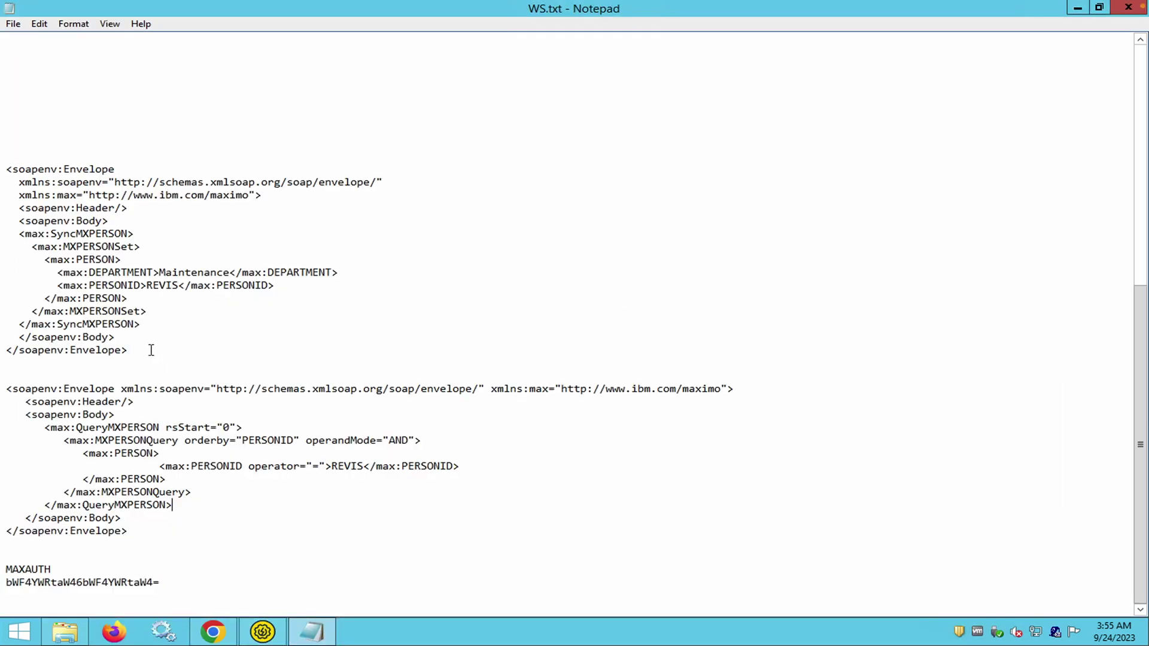
{"action": "left_click", "coordinate": [3, 179], "text": "shift"}
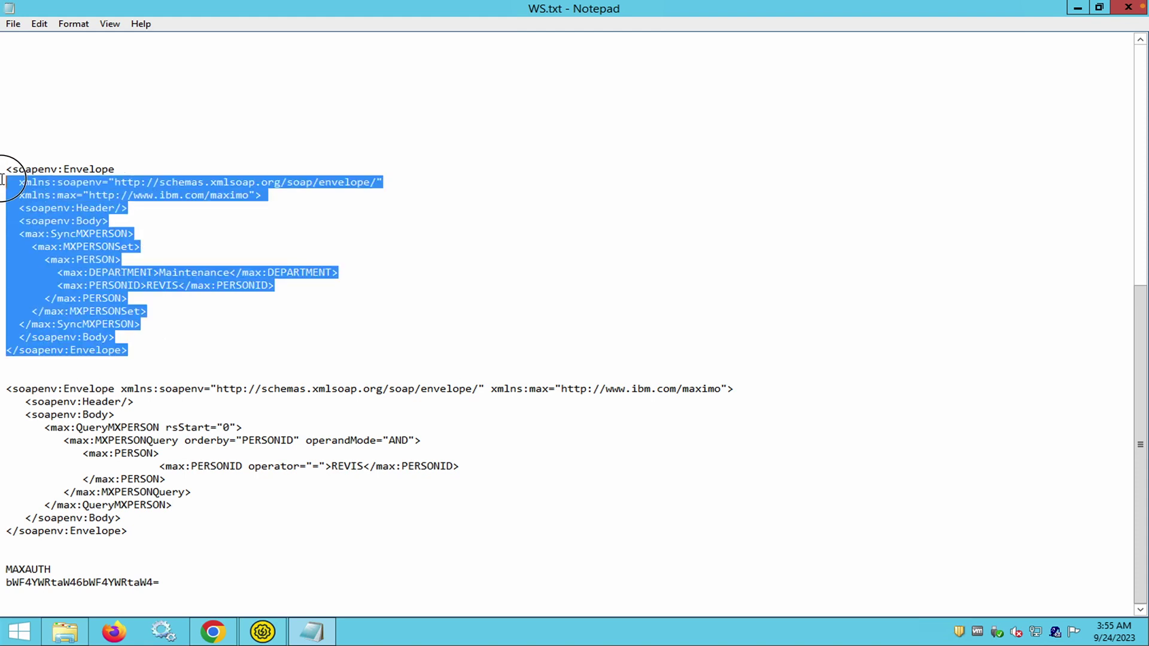
{"action": "left_click", "coordinate": [4, 172], "text": "shift"}
{"action": "key", "text": "ctrl+c"}
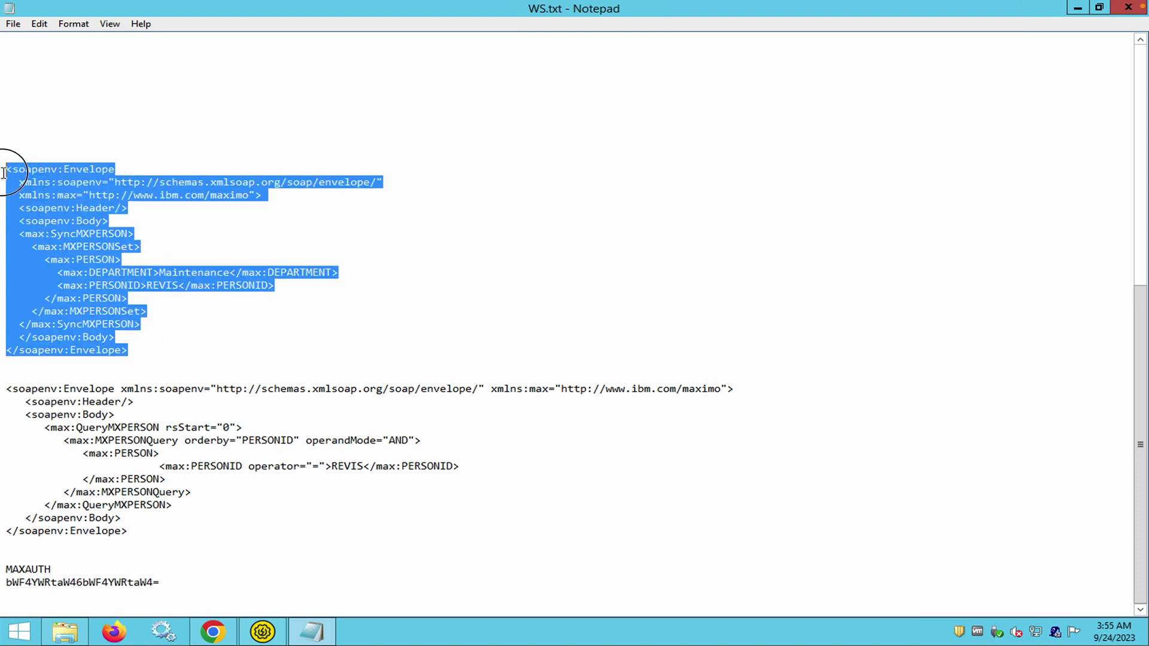
{"action": "left_click", "coordinate": [262, 631]}
{"action": "left_click", "coordinate": [552, 349]}
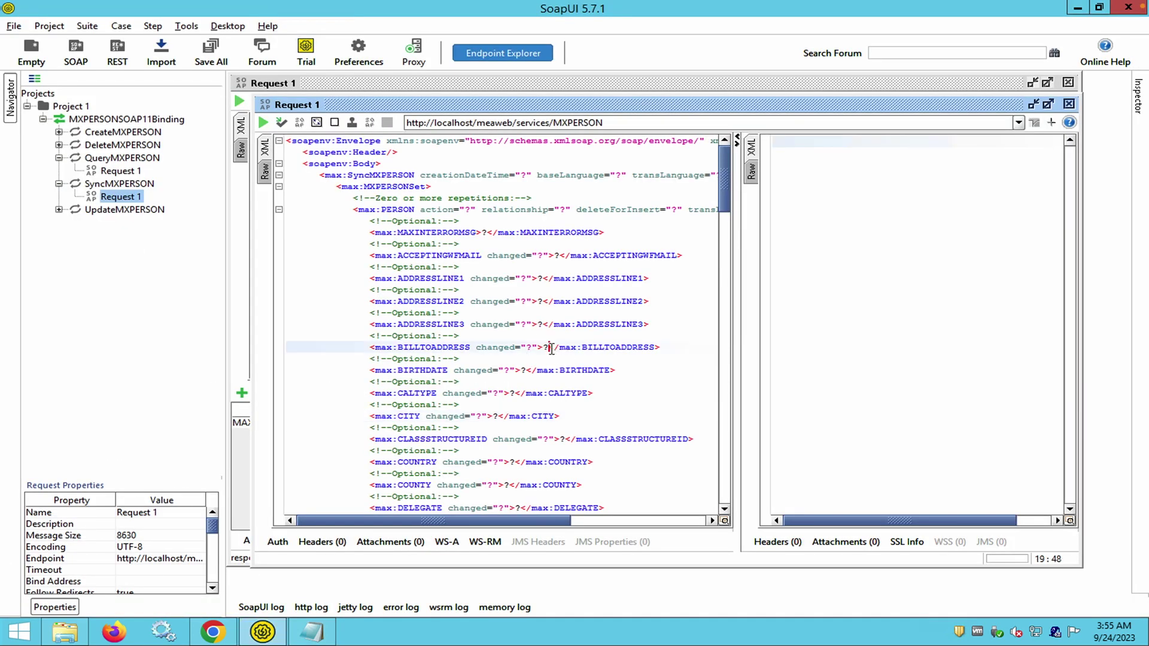
{"action": "key", "text": "ctrl+a"}
{"action": "key", "text": "Delete"}
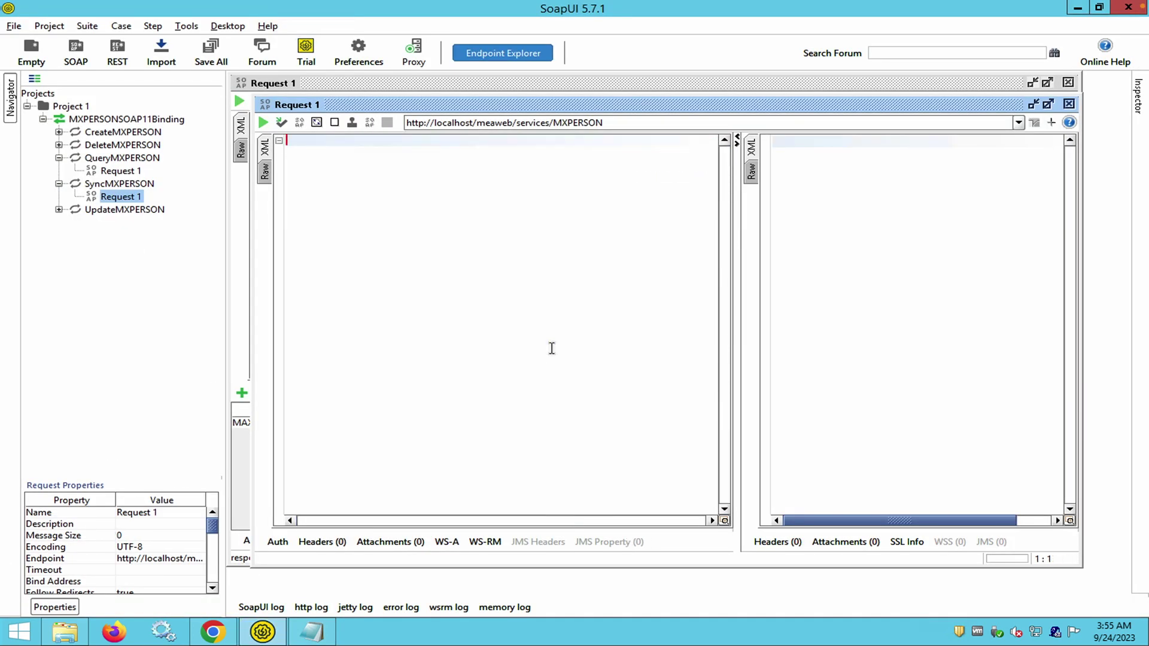
{"action": "key", "text": "ctrl+v"}
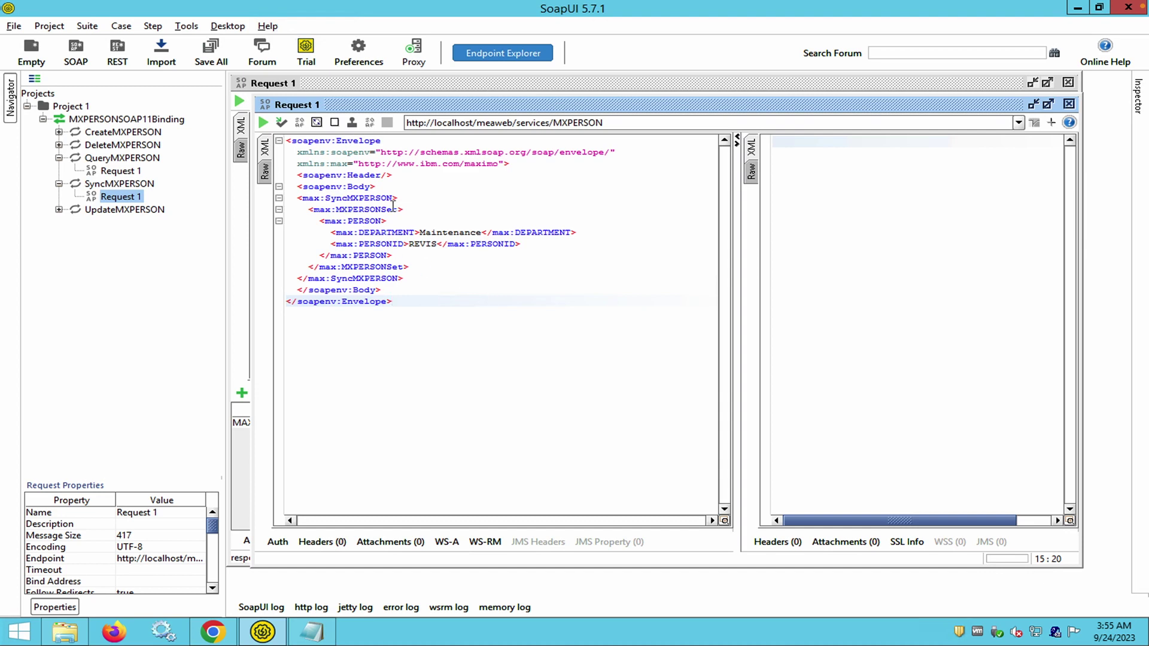
Check the PERSONID and DEPARTMENT values in the pasted SyncMXPERSON envelope.
{"action": "left_click", "coordinate": [424, 240]}
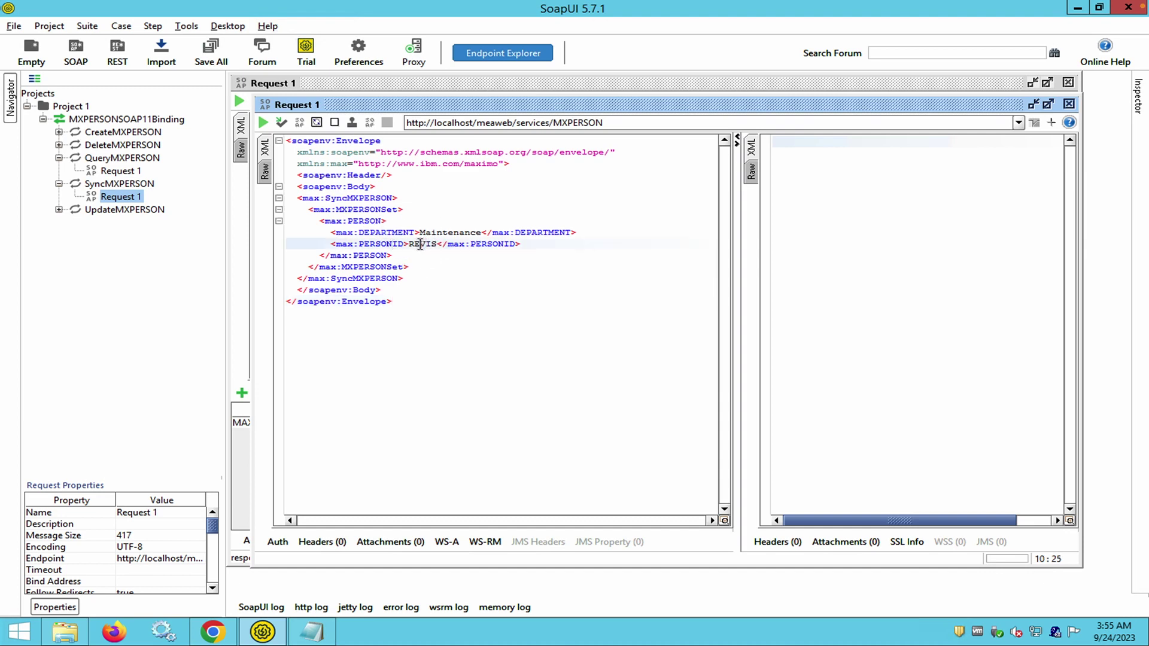
{"action": "double_click", "coordinate": [423, 240]}
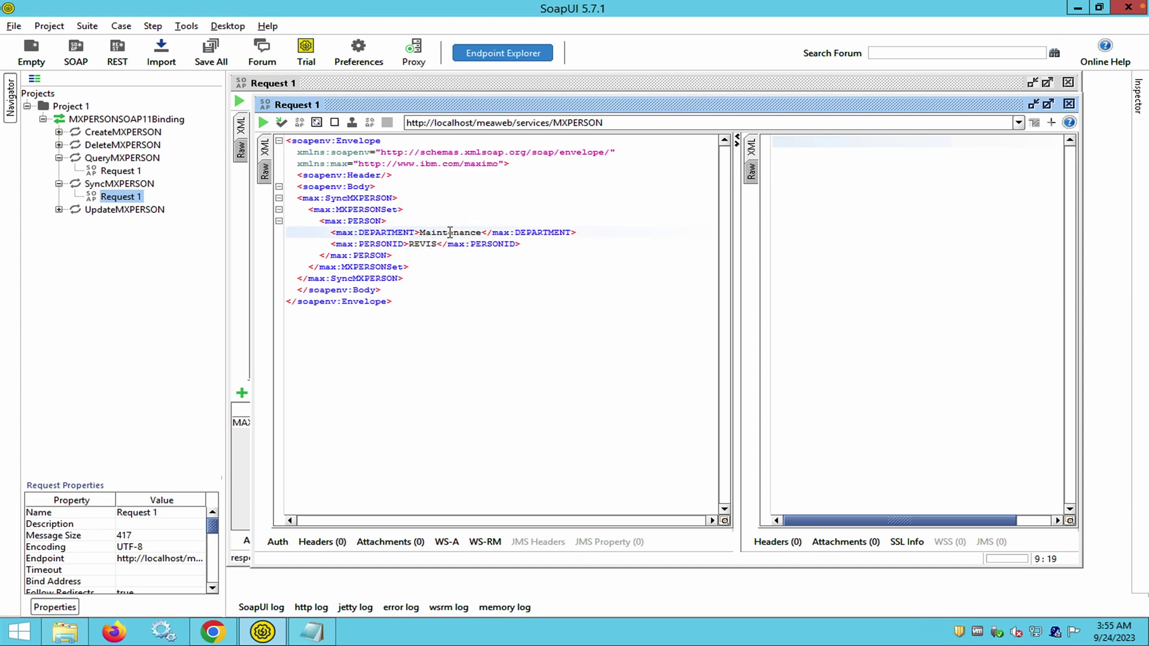
{"action": "double_click", "coordinate": [450, 233]}
Switch to Maximo in Chrome and open the People application from the Administration resources.
{"action": "left_click", "coordinate": [211, 635]}
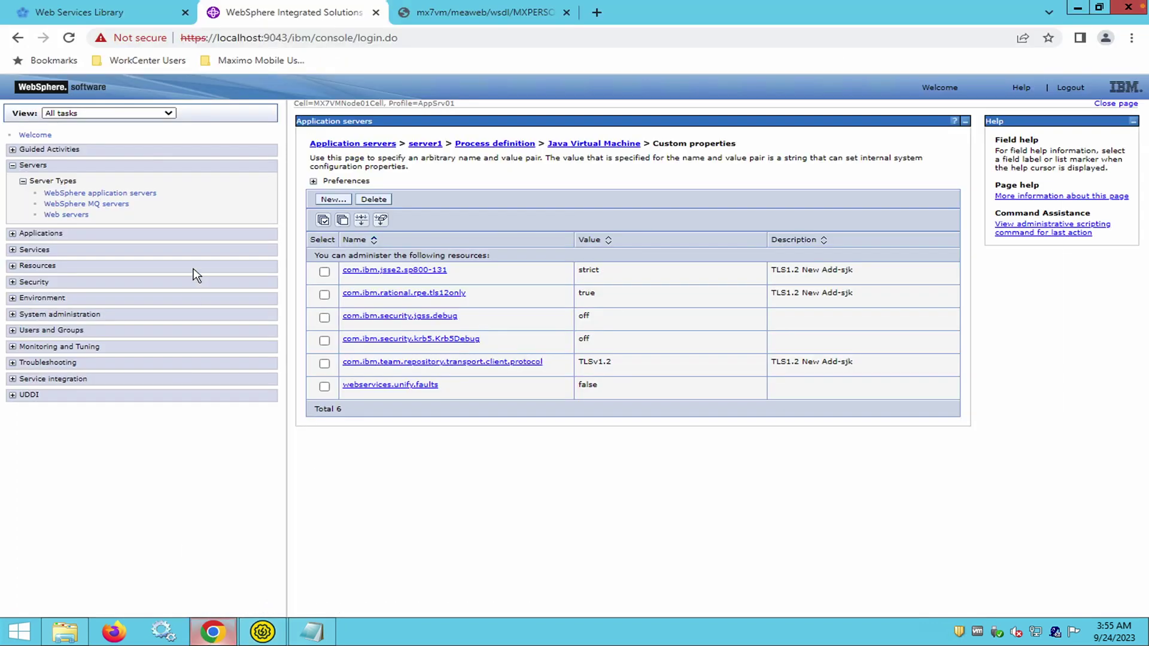
{"action": "left_click", "coordinate": [94, 18]}
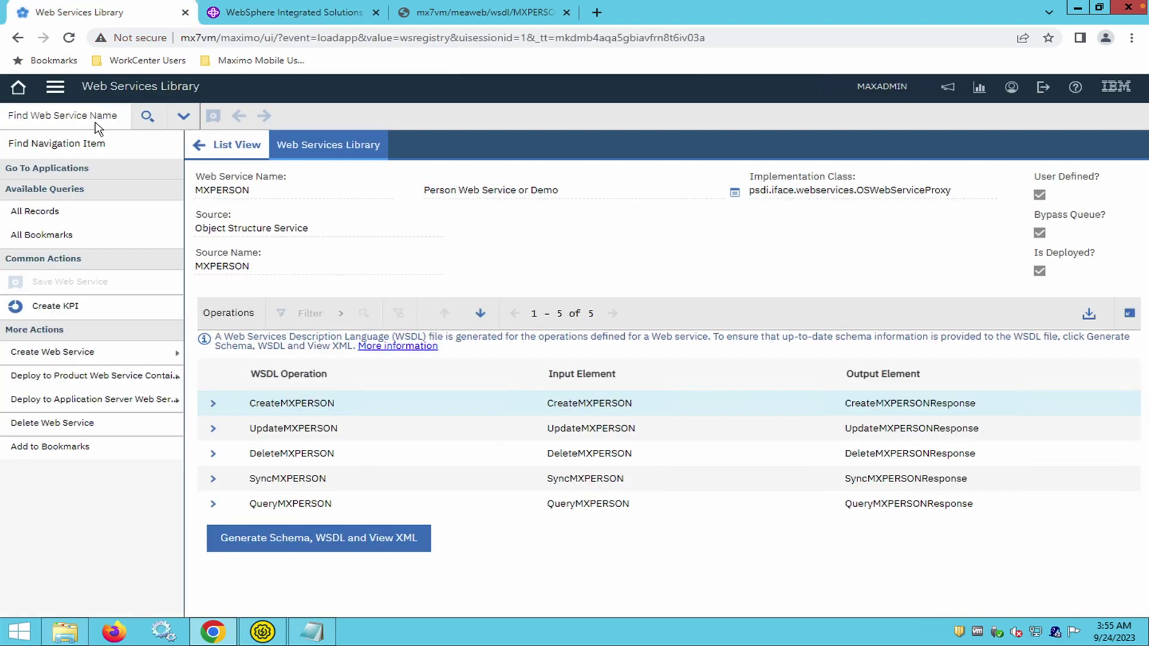
{"action": "left_click", "coordinate": [55, 90]}
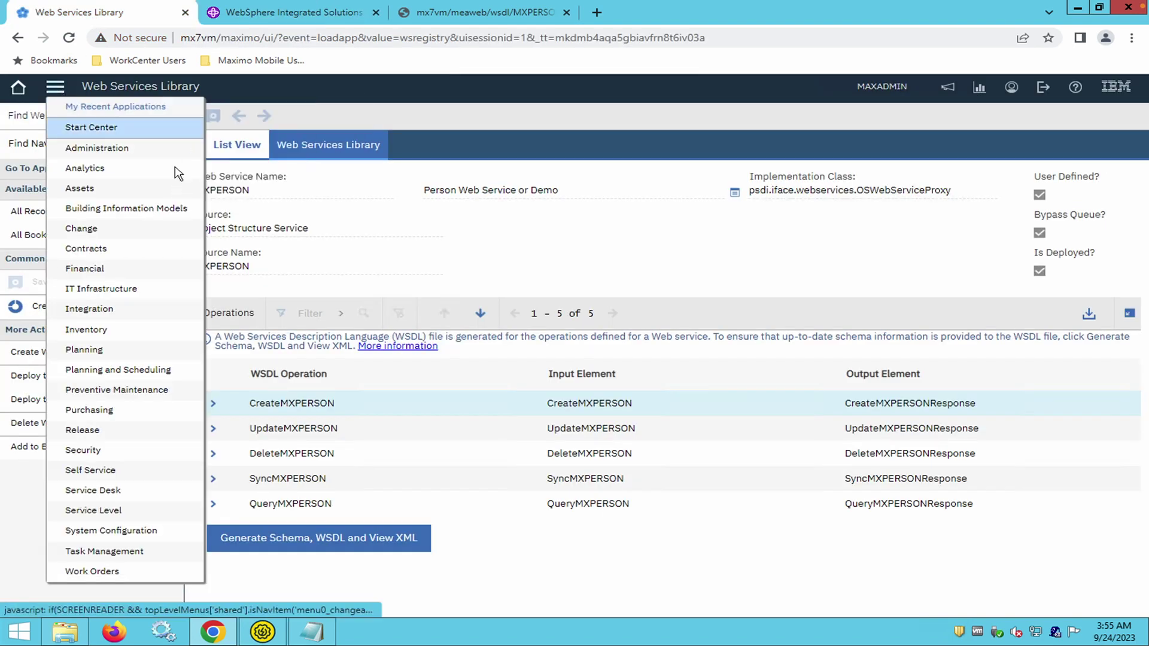
{"action": "mouse_move", "coordinate": [198, 155]}
{"action": "mouse_move", "coordinate": [349, 210]}
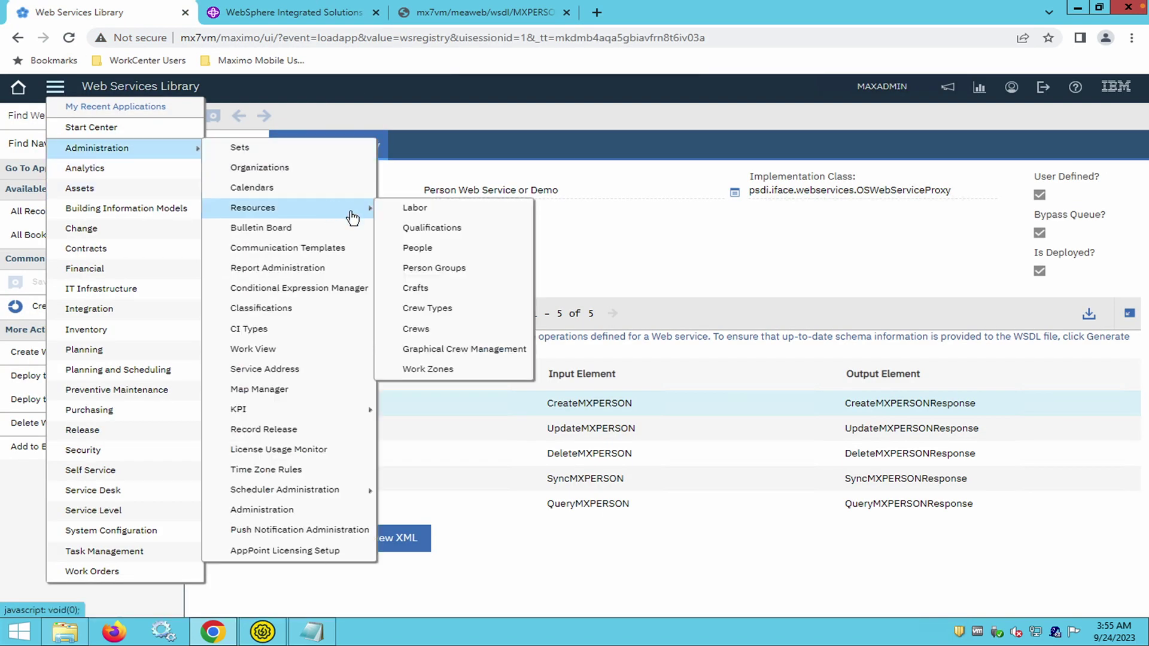
{"action": "left_click", "coordinate": [421, 250]}
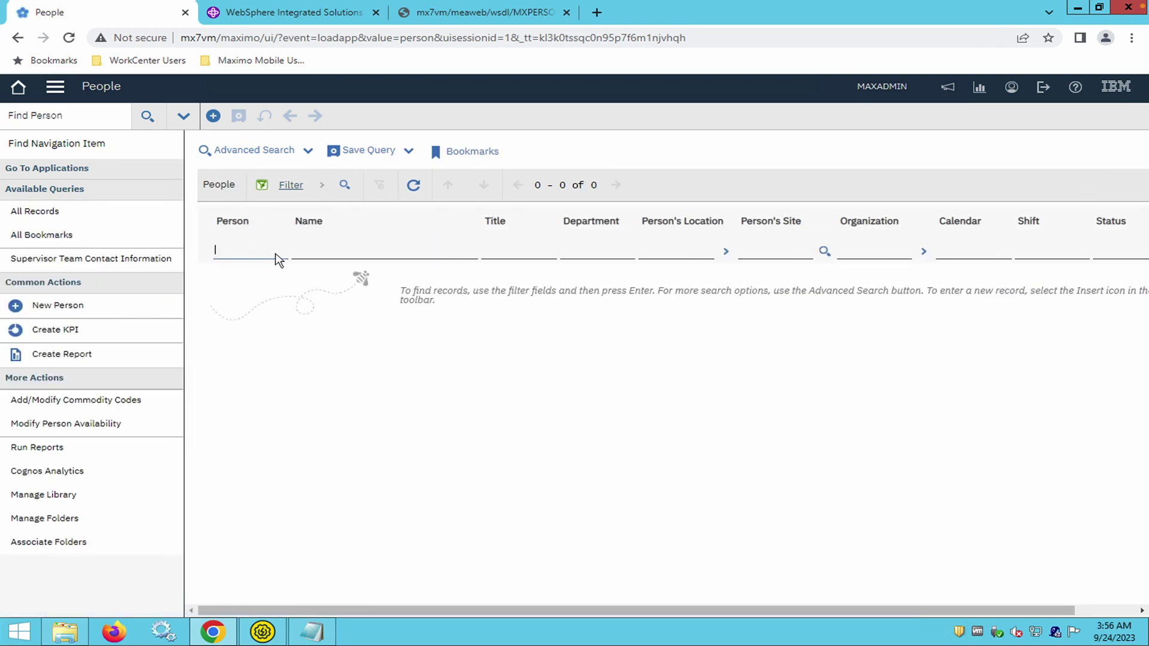
Filter the people list by the person ID used in the request, open the matching record, and check its Department field.
{"action": "type", "text": "S"}
{"action": "key", "text": "Return"}
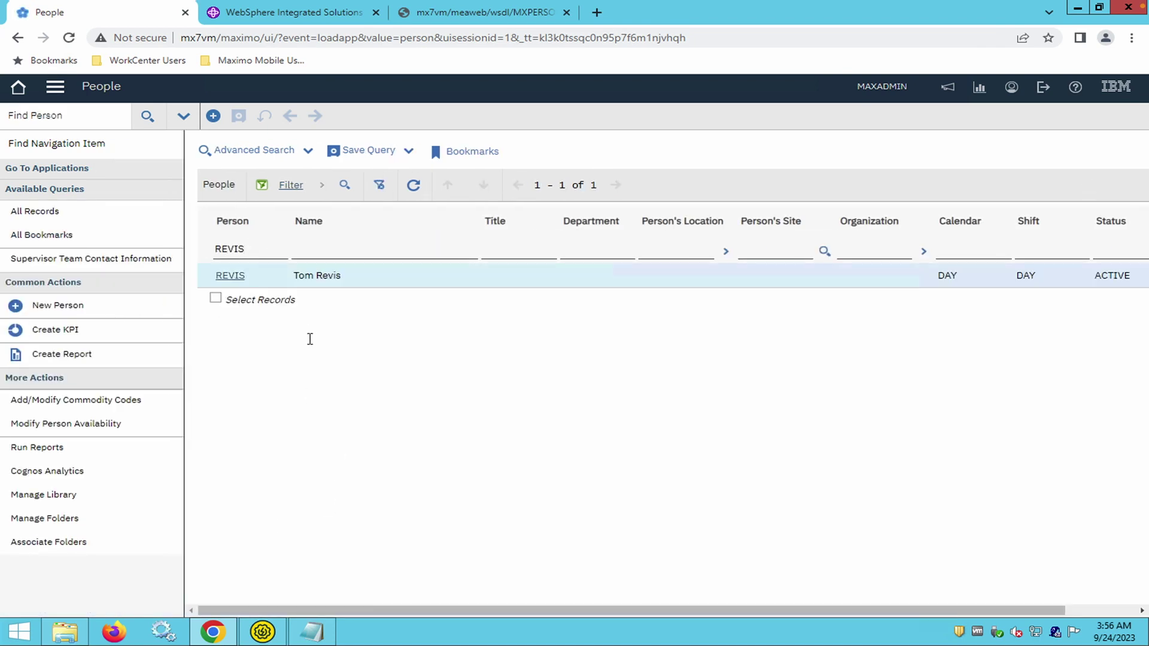
{"action": "left_click", "coordinate": [230, 275]}
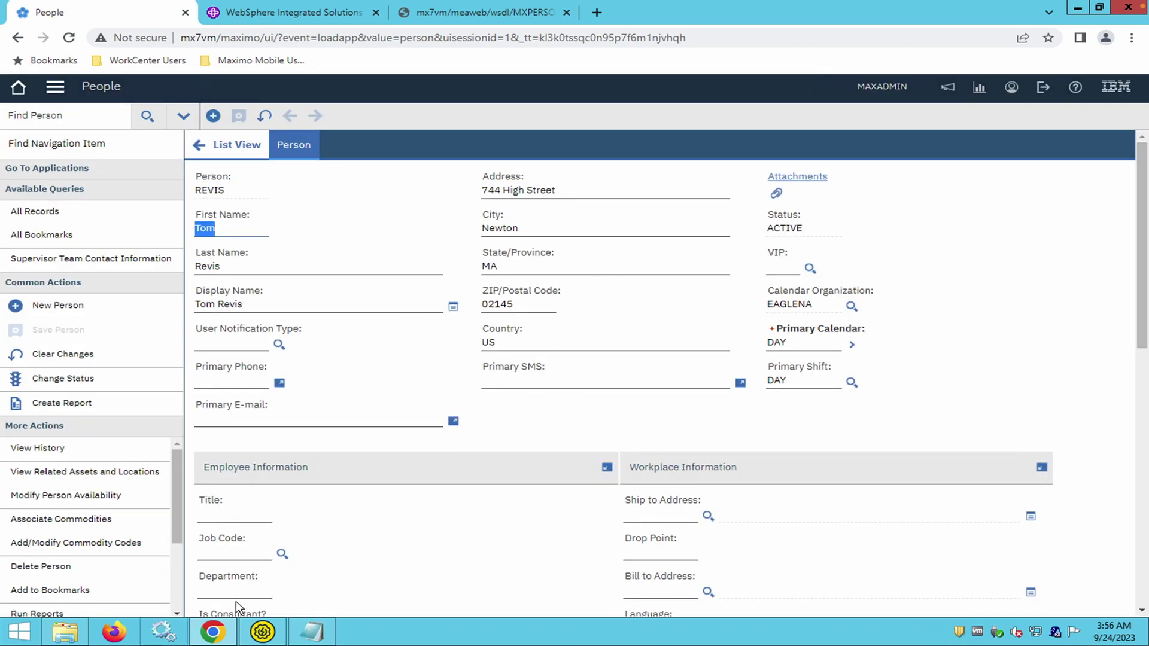
{"action": "left_click", "coordinate": [230, 592]}
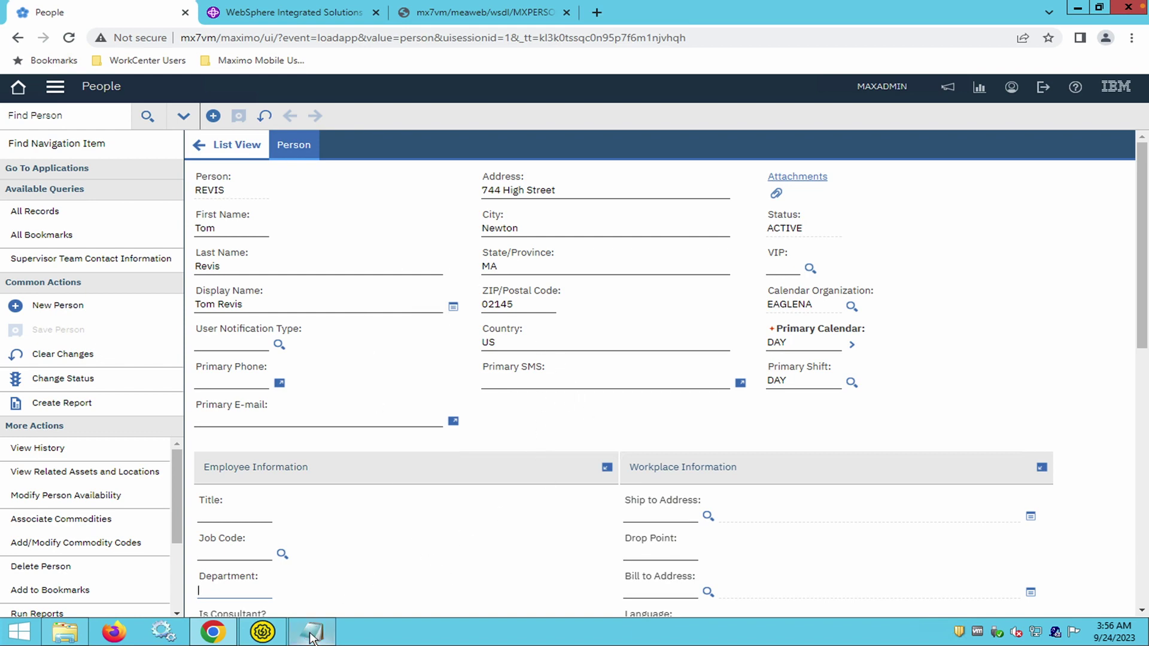
Return to SoapUI and compare the SyncMXPERSON request's PERSONID and DEPARTMENT values with the Maximo person record.
{"action": "mouse_move", "coordinate": [311, 636]}
{"action": "left_click", "coordinate": [264, 634]}
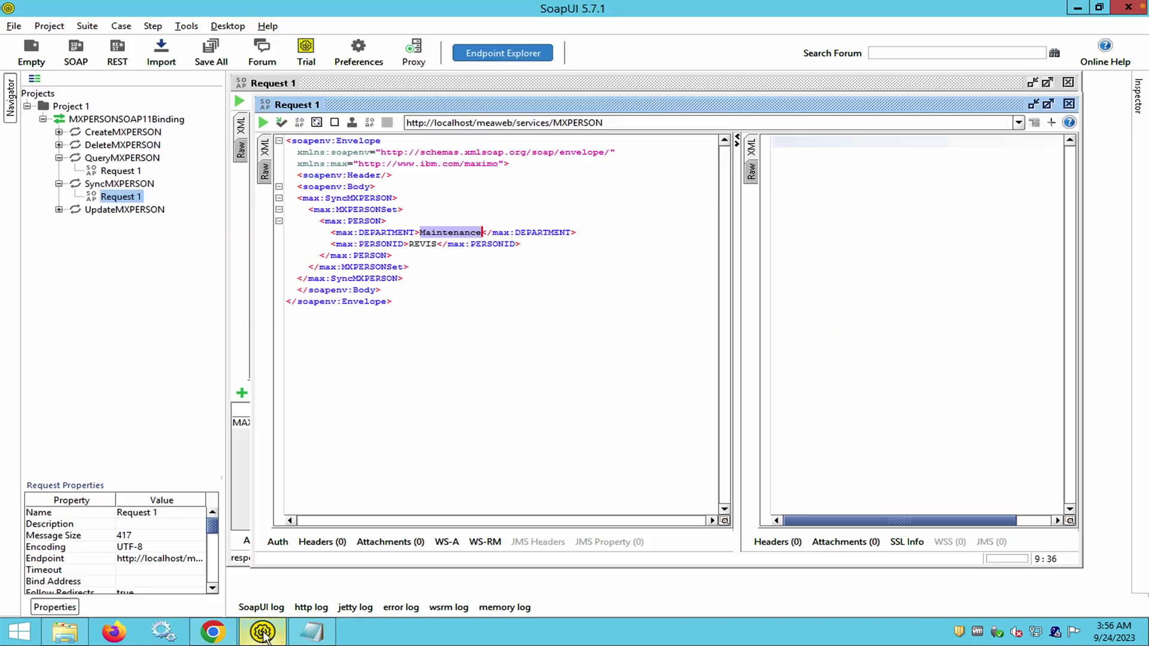
{"action": "double_click", "coordinate": [425, 245]}
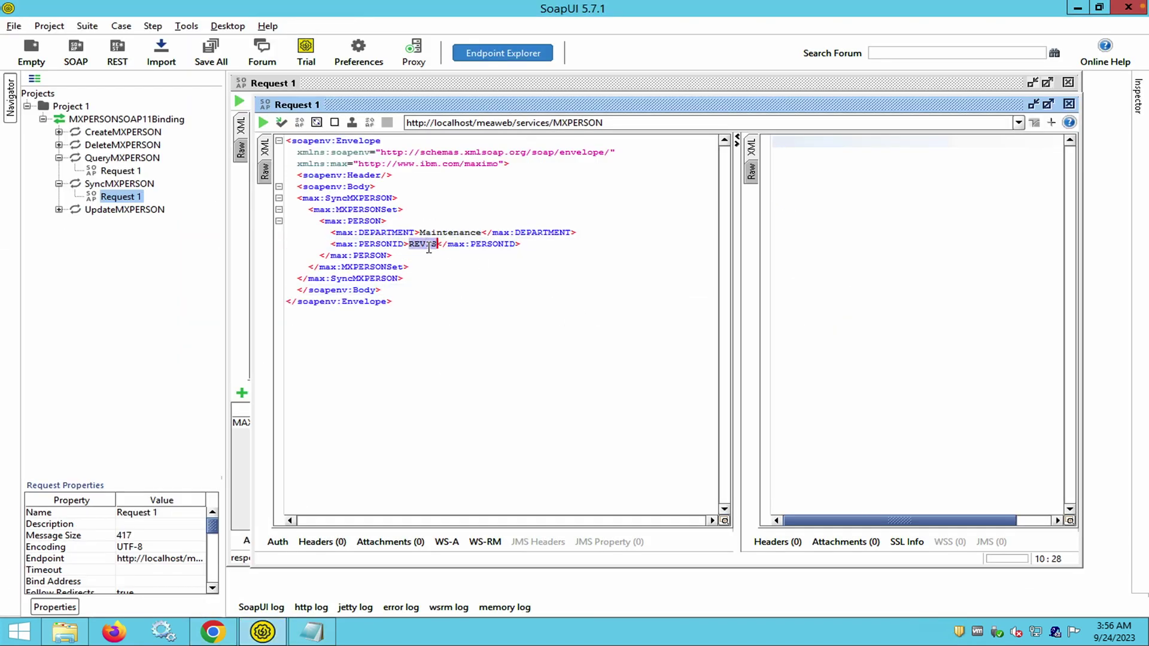
{"action": "double_click", "coordinate": [452, 234]}
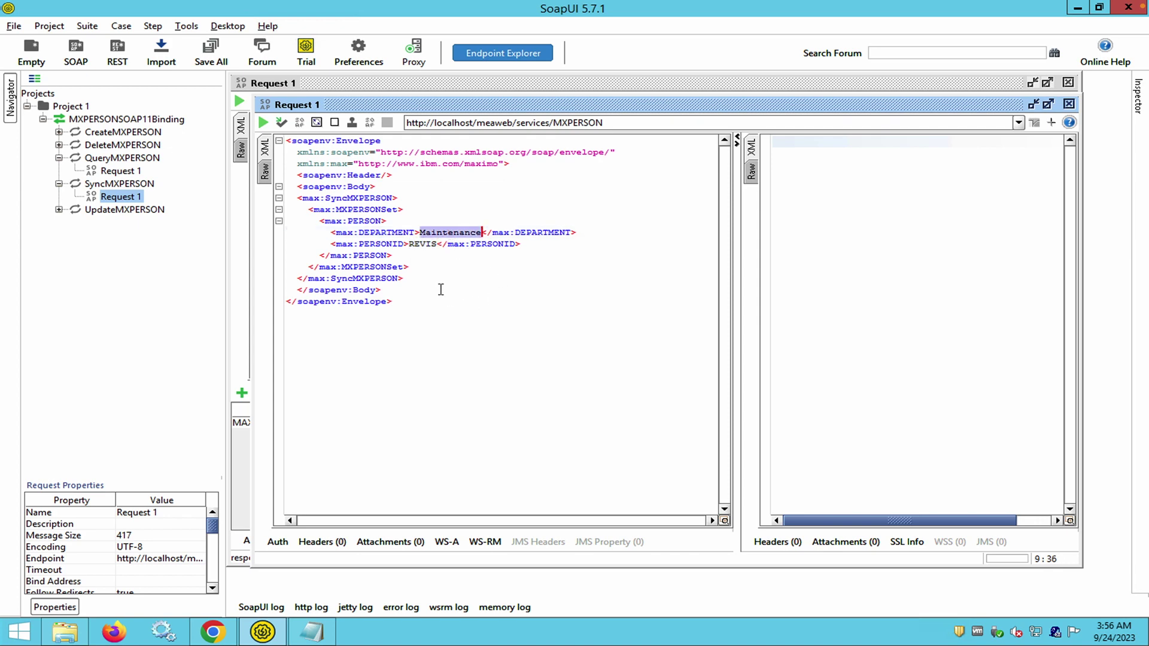
{"action": "left_click", "coordinate": [488, 282]}
{"action": "double_click", "coordinate": [462, 239]}
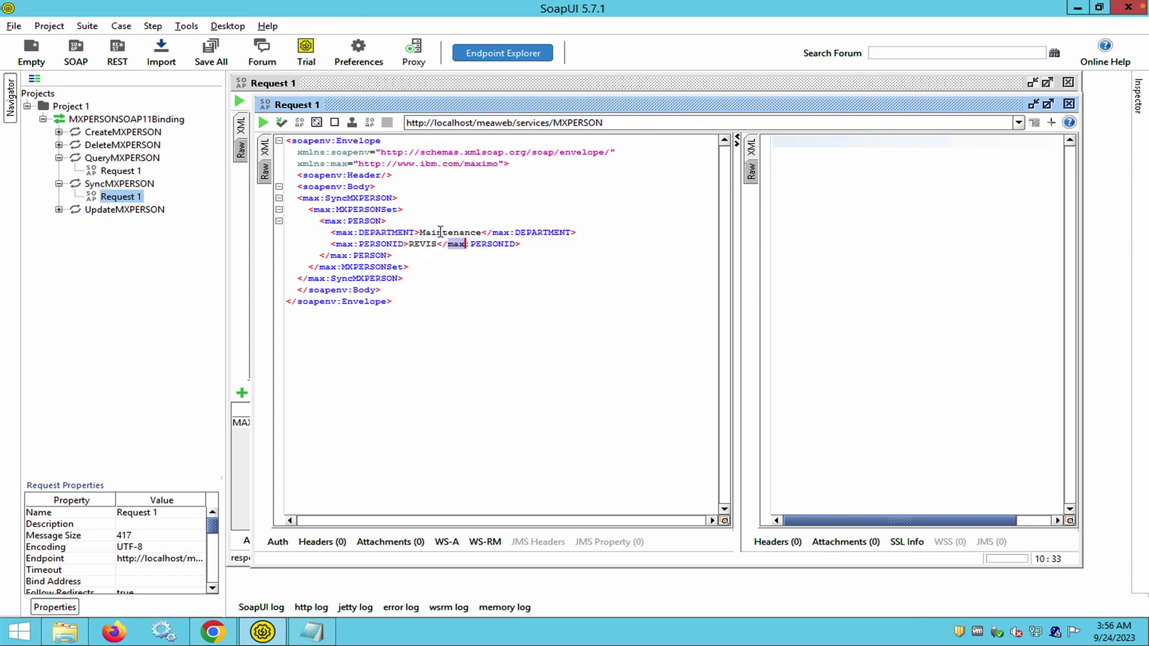
{"action": "left_click", "coordinate": [438, 233]}
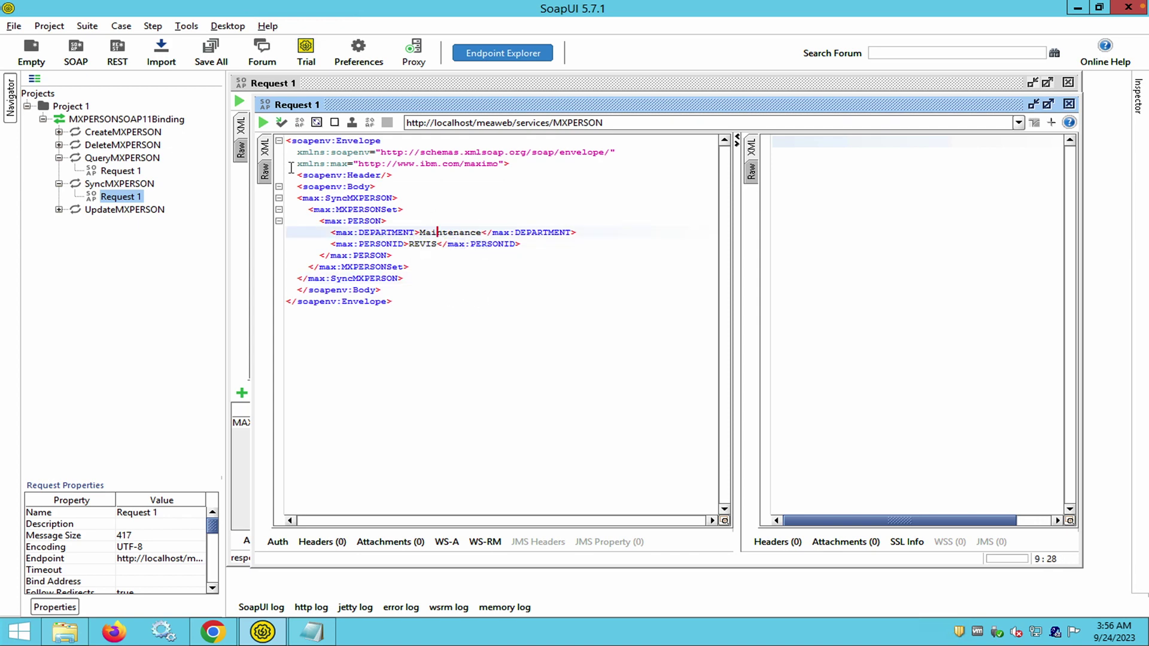
Submit the SyncMXPERSON request without an authentication header and view its response as XML.
{"action": "left_click", "coordinate": [262, 122]}
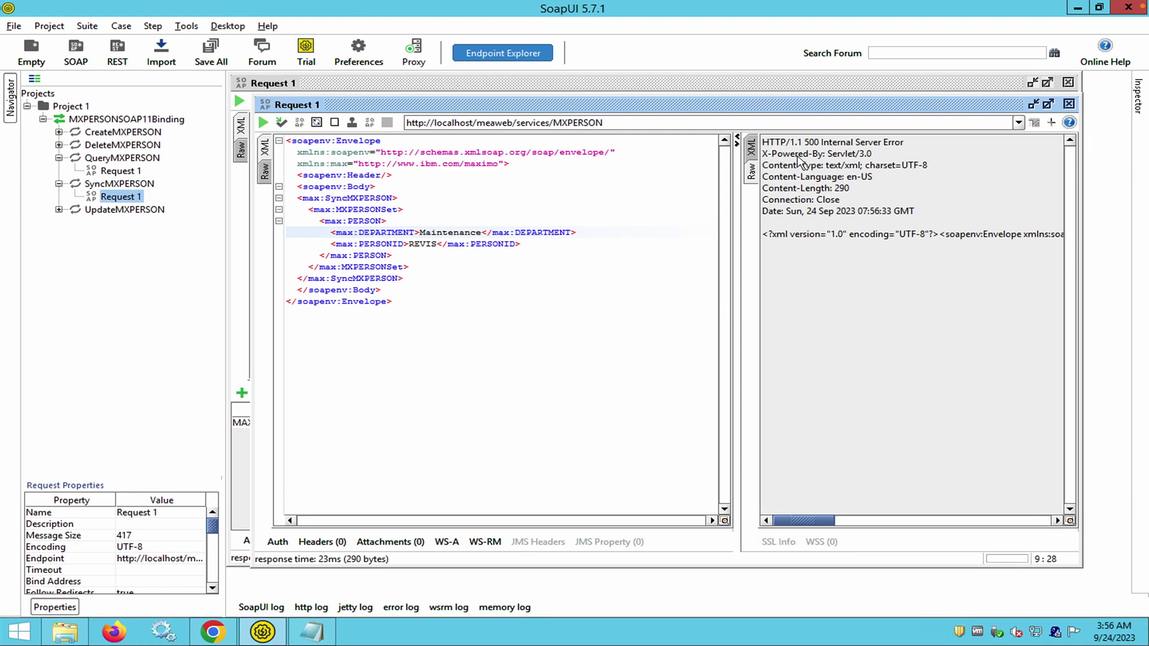
{"action": "left_click", "coordinate": [753, 146]}
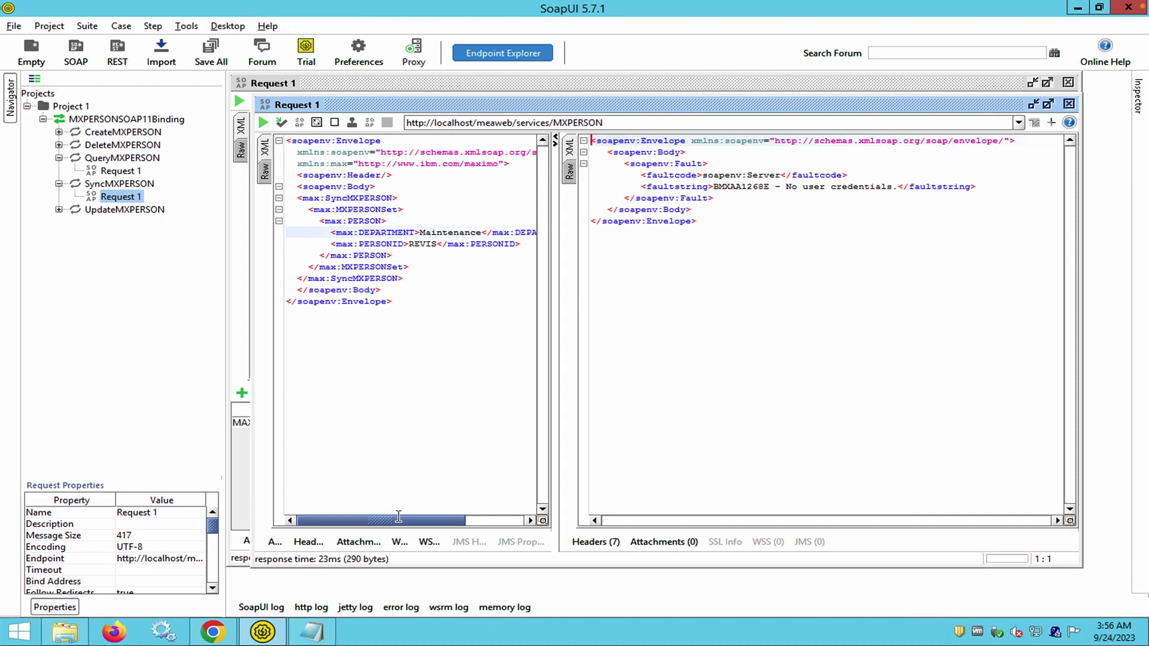
Add an HTTP header named MAXAUTH to the SyncMXPERSON request.
{"action": "left_click", "coordinate": [308, 541]}
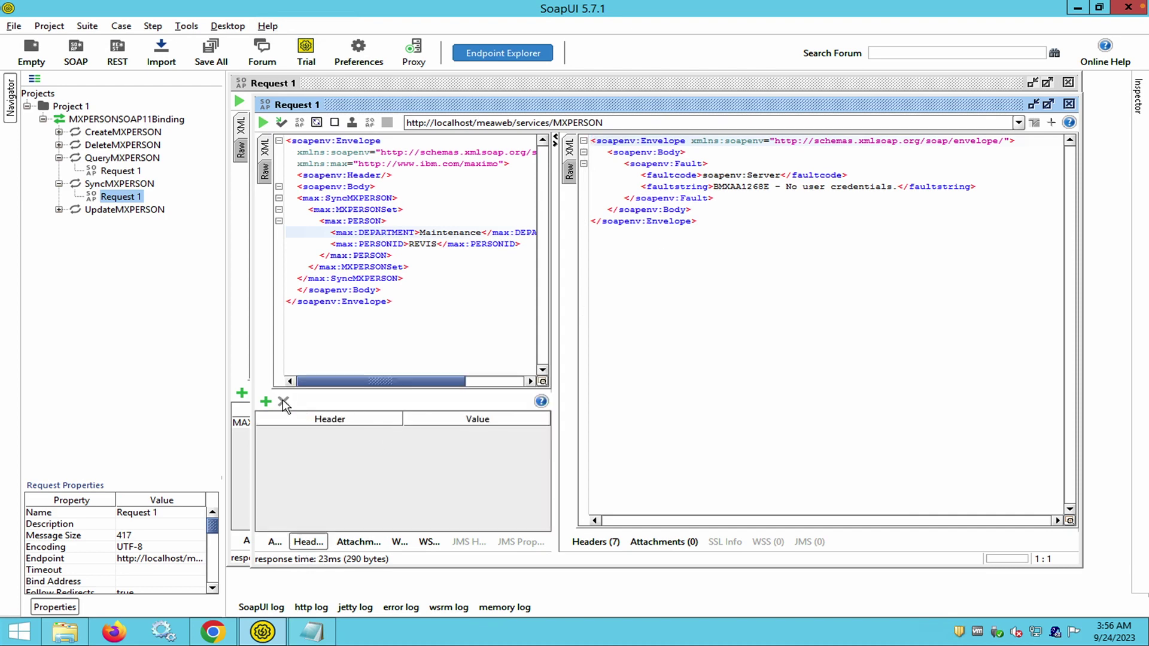
{"action": "left_click", "coordinate": [265, 401]}
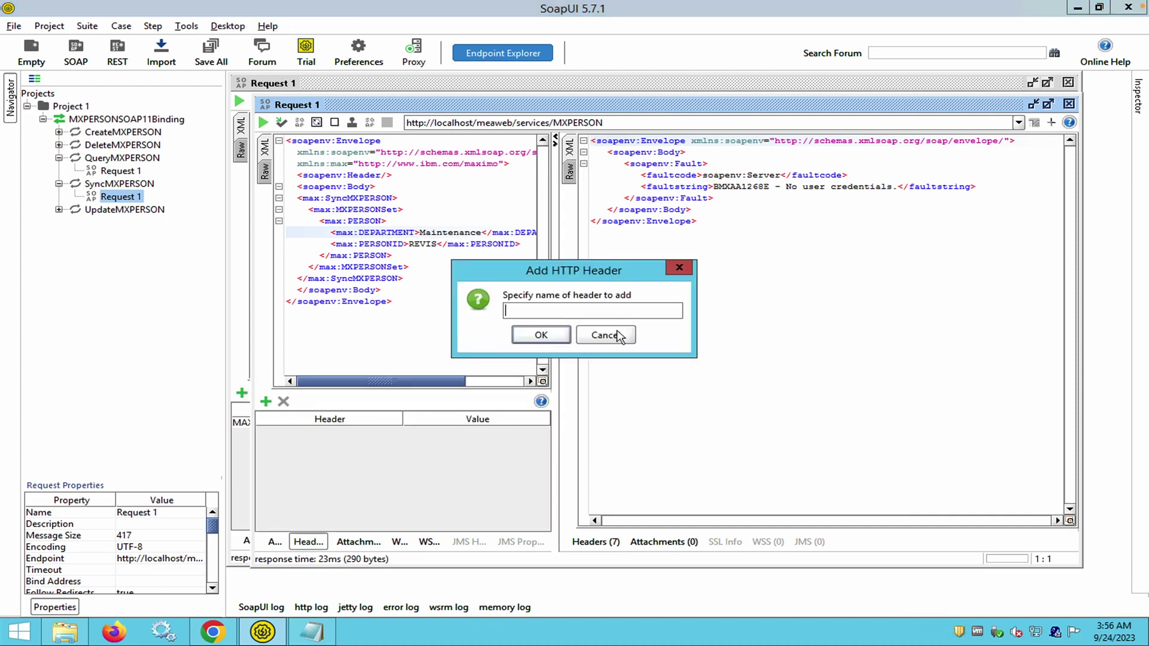
{"action": "type", "text": "MAXAUTH"}
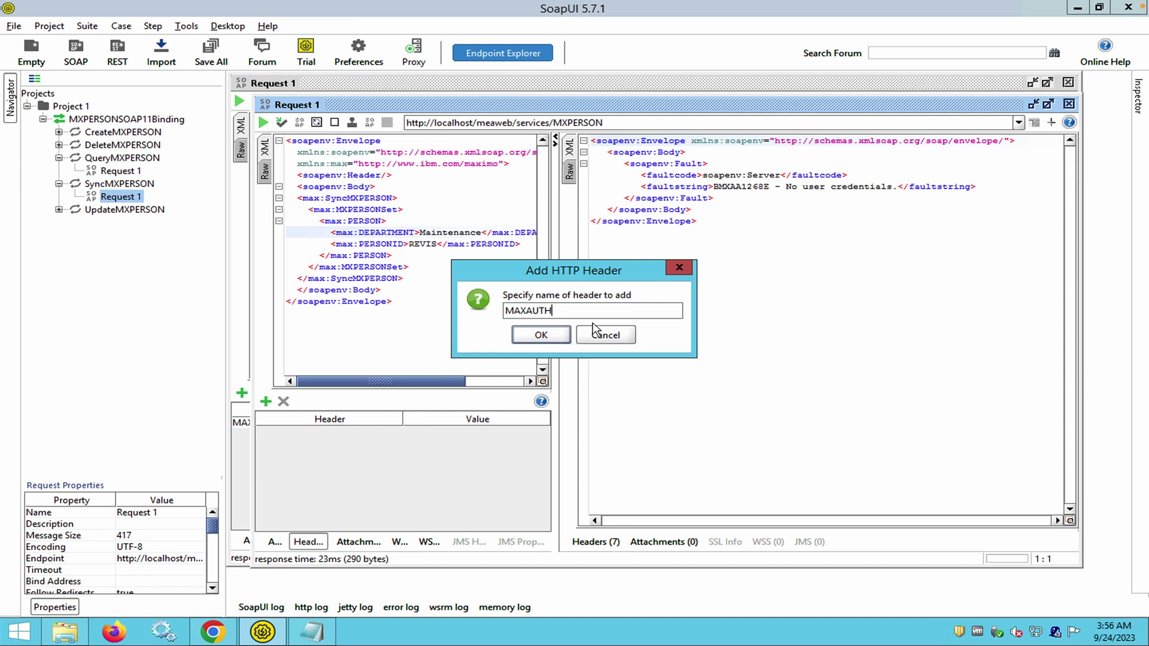
{"action": "left_click", "coordinate": [526, 332]}
Copy the MAXAUTH credential from WS.txt in Notepad into the SoapUI header value, then resend the SyncMXPERSON request and view its XML response.
{"action": "left_click", "coordinate": [303, 640]}
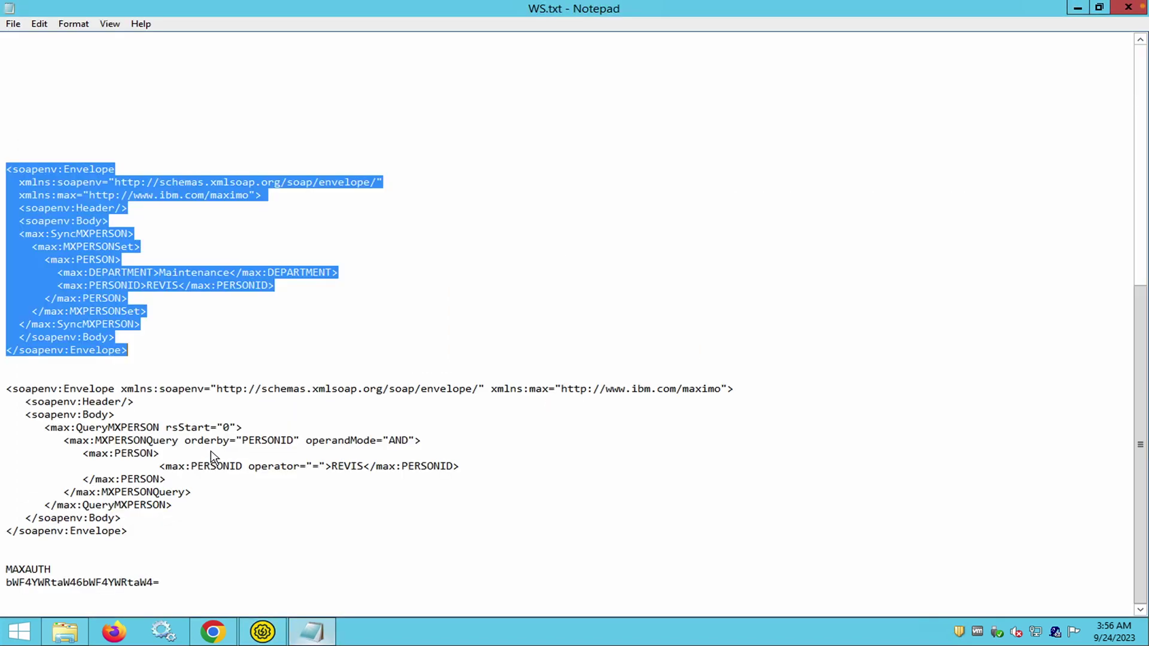
{"action": "left_click", "coordinate": [181, 590]}
{"action": "left_click", "coordinate": [5, 582], "text": "shift"}
{"action": "key", "text": "ctrl+c"}
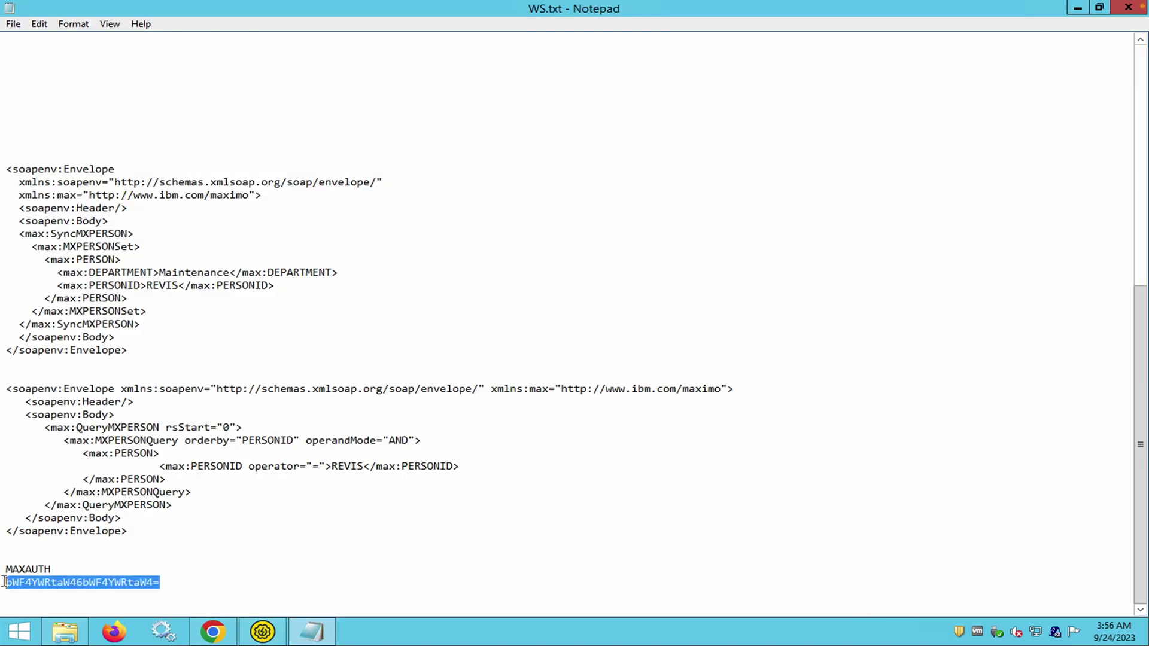
{"action": "left_click", "coordinate": [262, 632]}
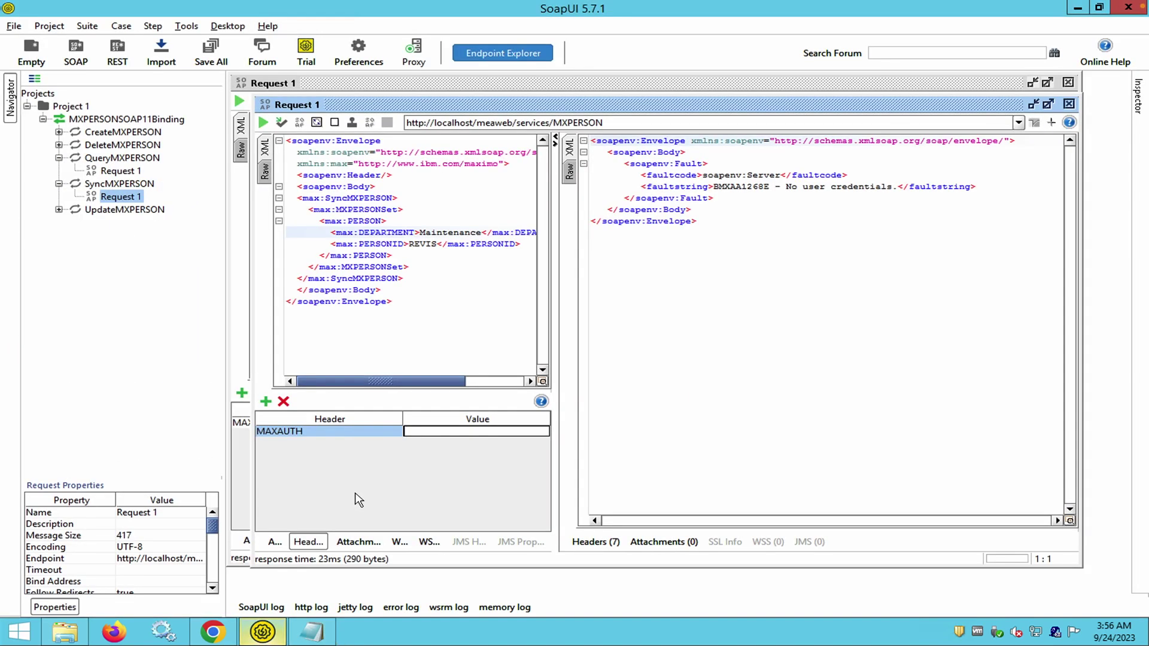
{"action": "key", "text": "ctrl+v"}
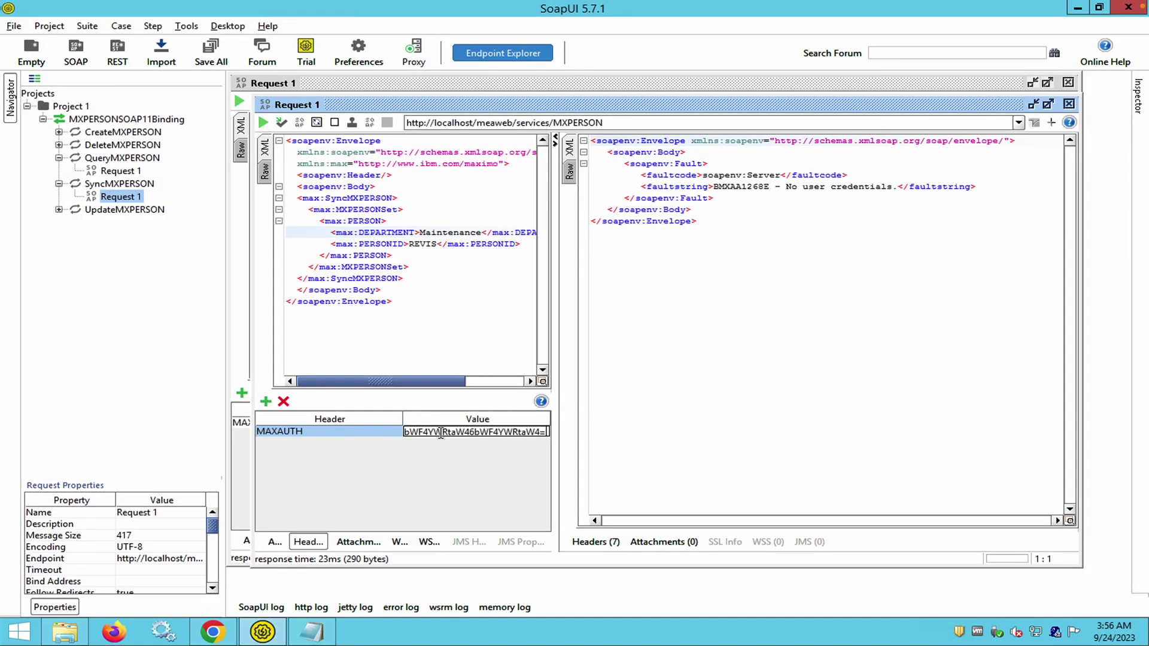
{"action": "key", "text": "Return"}
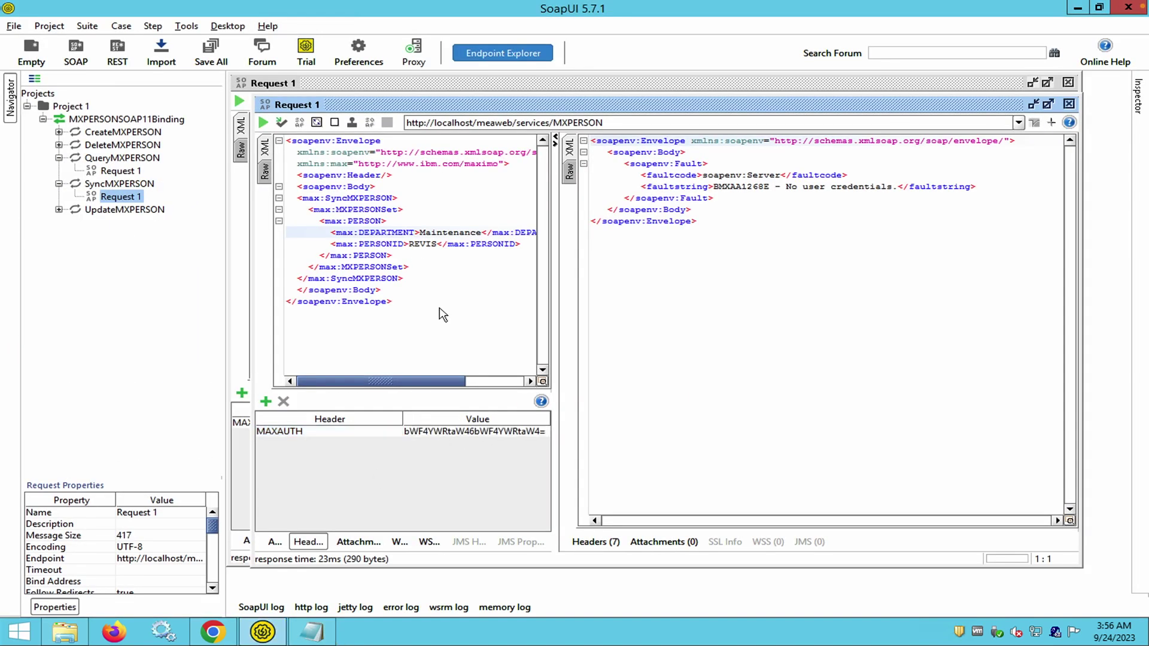
{"action": "left_click", "coordinate": [262, 122]}
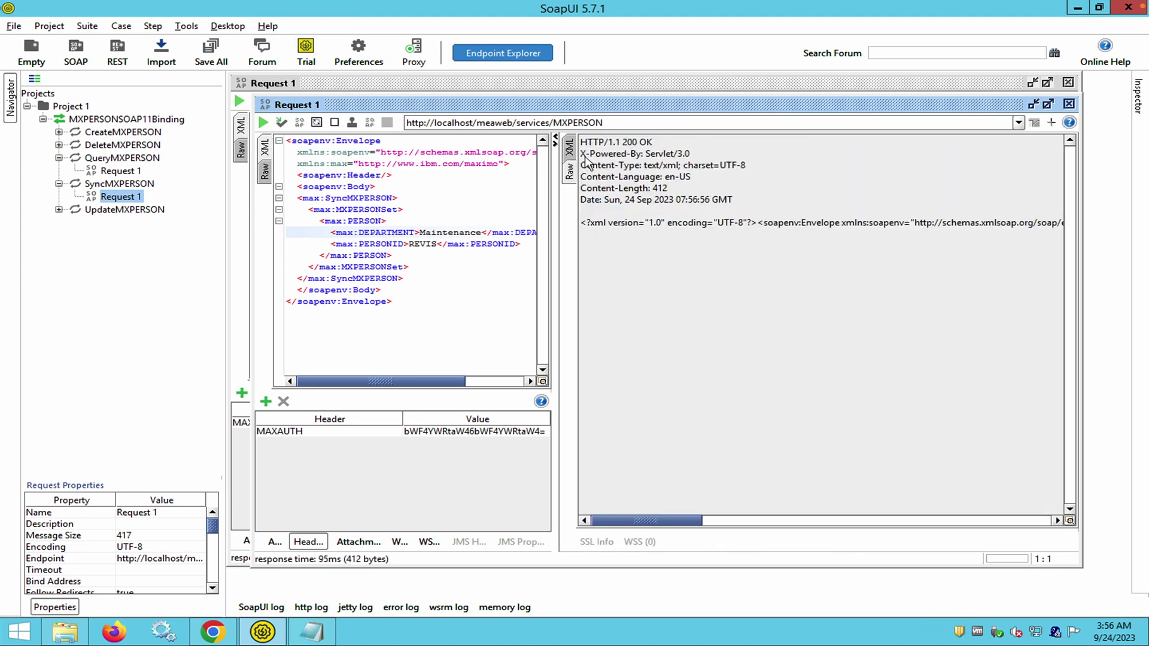
{"action": "left_click", "coordinate": [570, 147]}
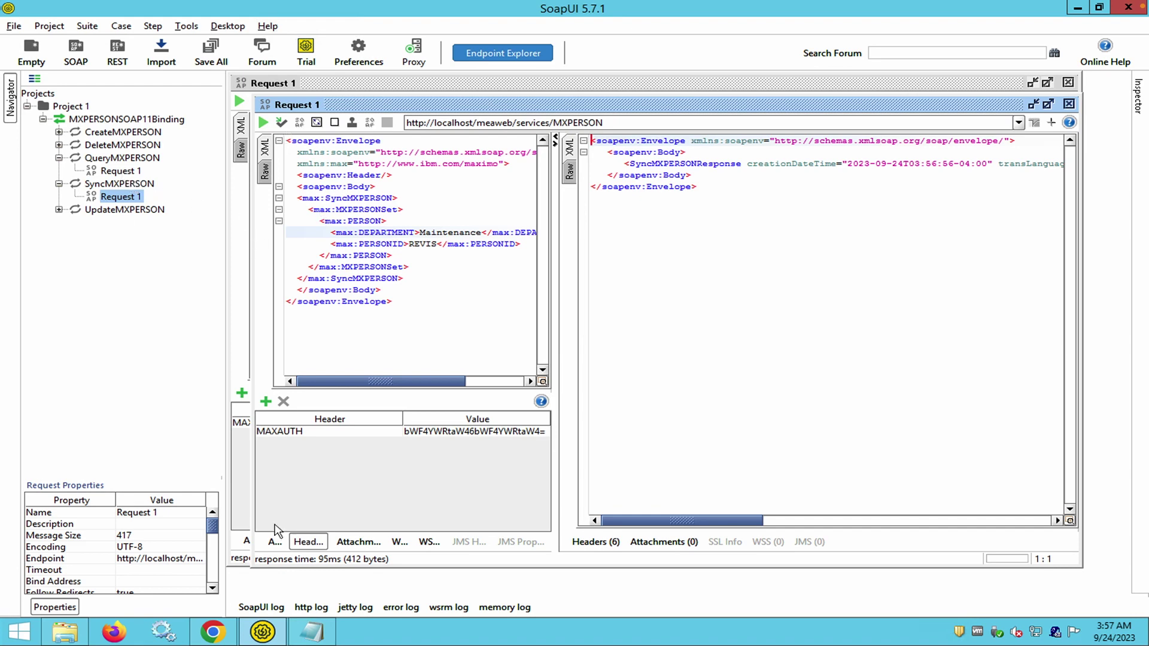
Switch to Maximo in Chrome, reload the person record, and check its Department field.
{"action": "left_click", "coordinate": [223, 635]}
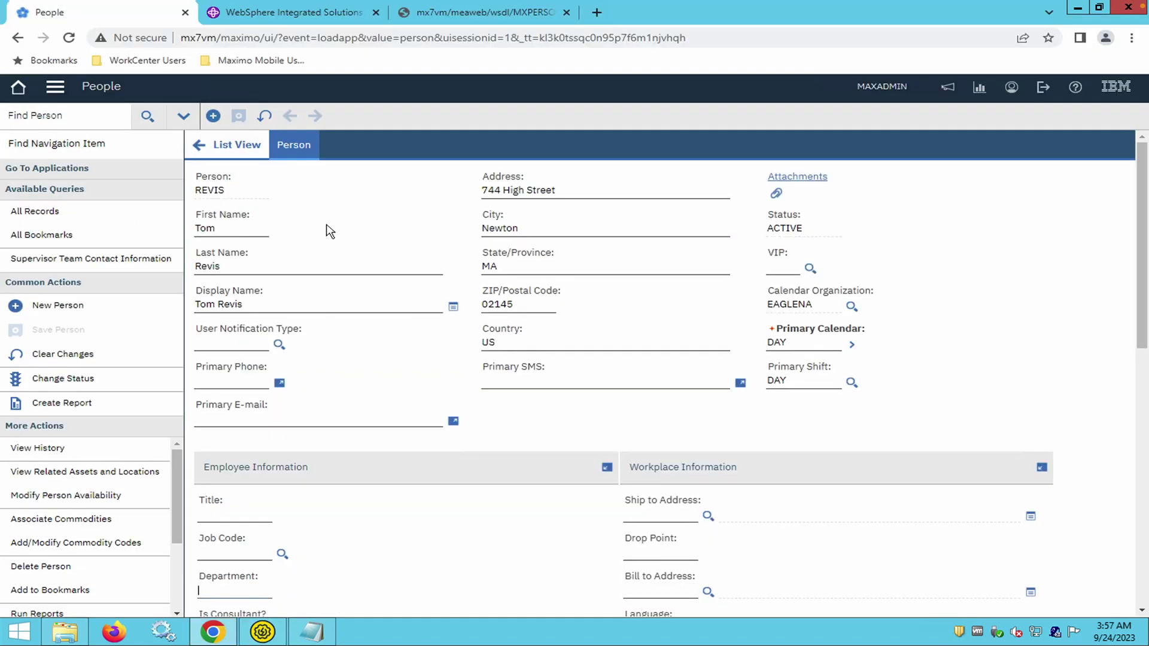
{"action": "double_click", "coordinate": [218, 192]}
{"action": "key", "text": "ctrl+c"}
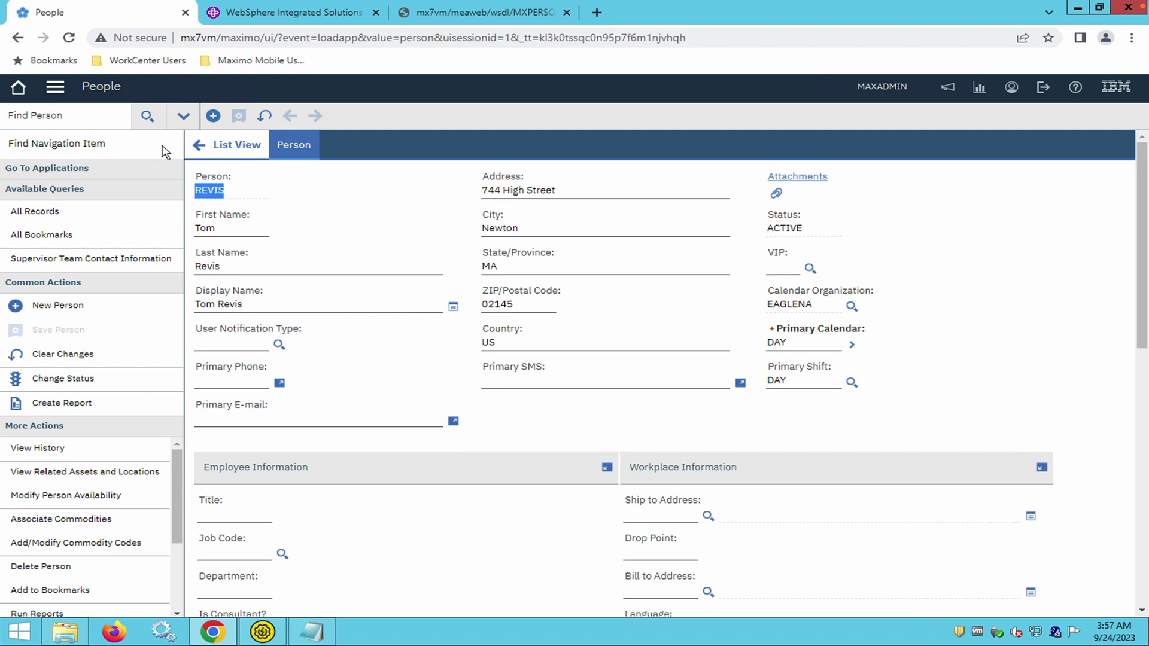
{"action": "left_click", "coordinate": [72, 112]}
{"action": "key", "text": "ctrl+v"}
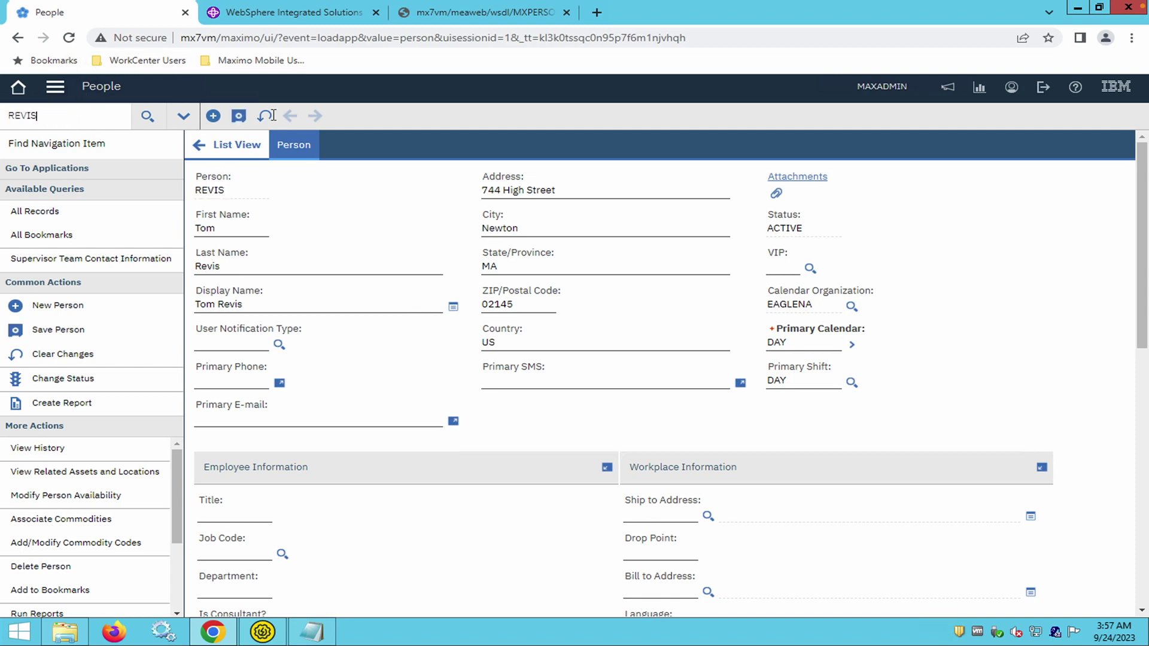
{"action": "left_click", "coordinate": [264, 115]}
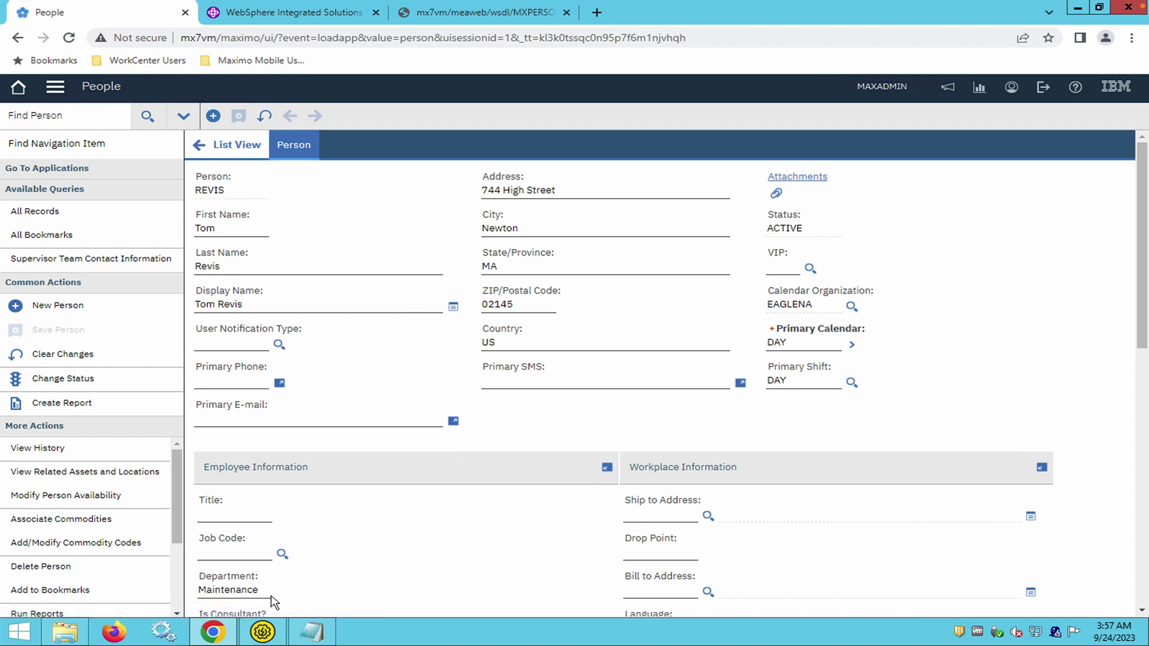
Return to SoapUI, rerun the QueryMXPERSON request, and check the DEPARTMENT element in its XML response.
{"action": "left_click", "coordinate": [262, 632]}
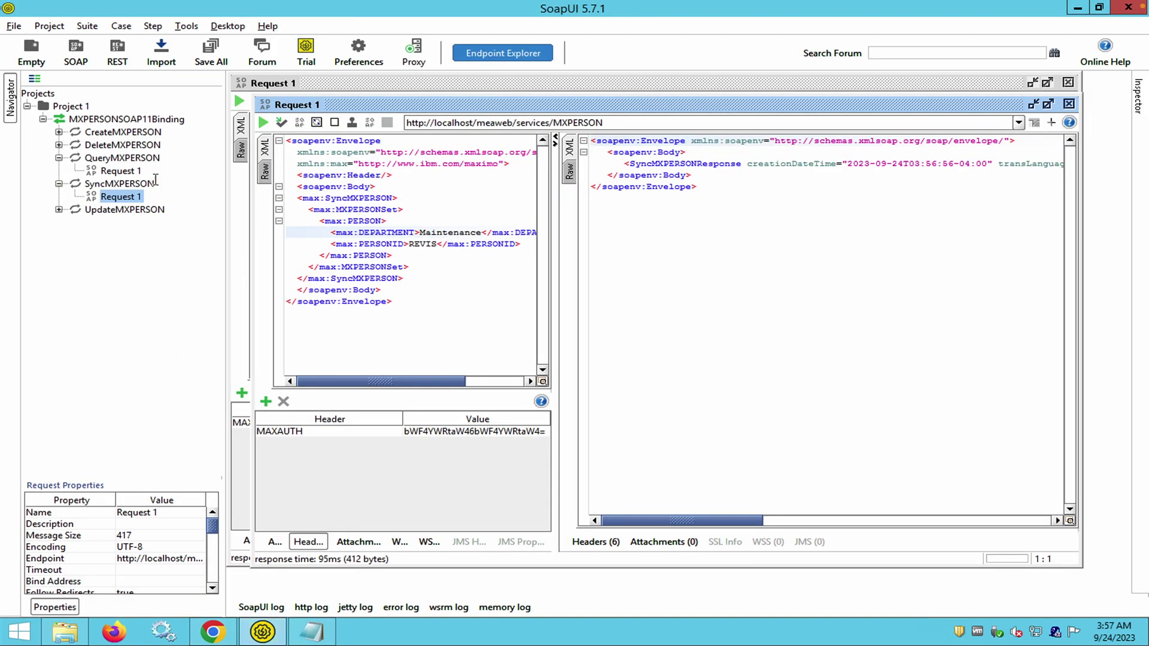
{"action": "double_click", "coordinate": [120, 171]}
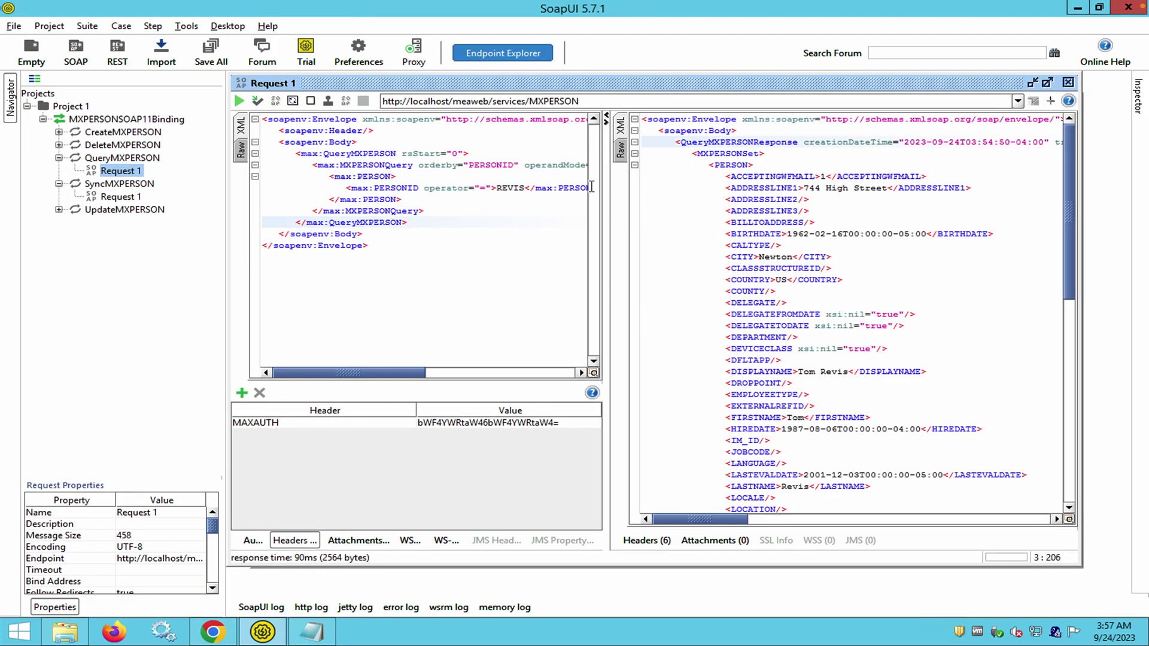
{"action": "left_click", "coordinate": [239, 101]}
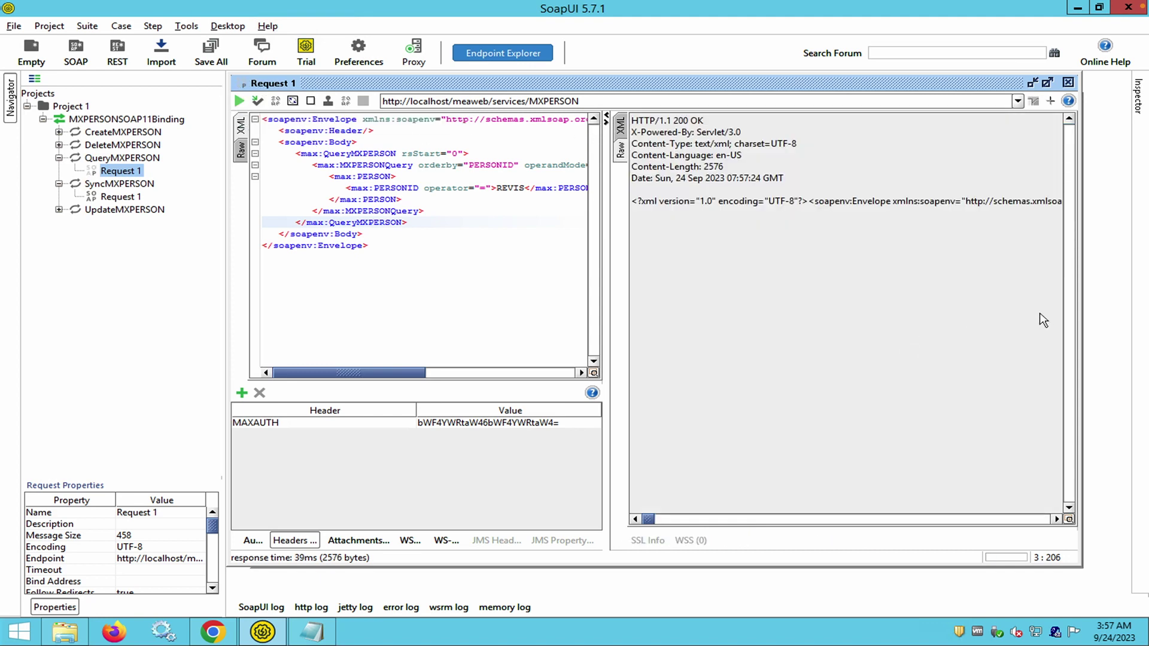
{"action": "left_click", "coordinate": [620, 128]}
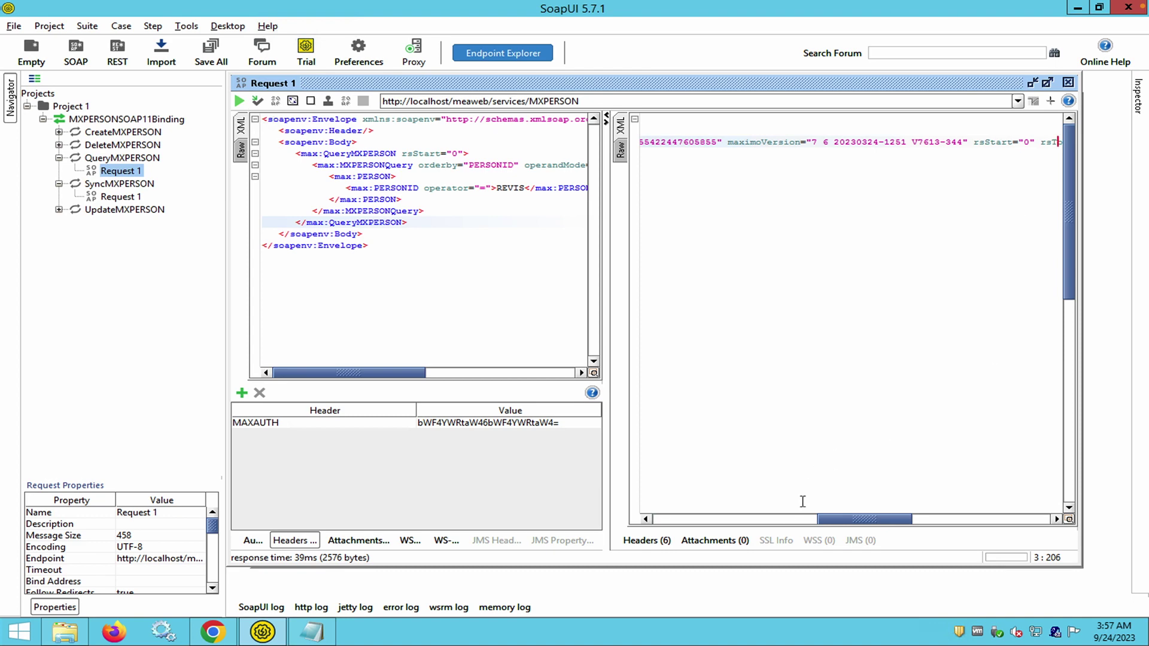
{"action": "left_click", "coordinate": [775, 519]}
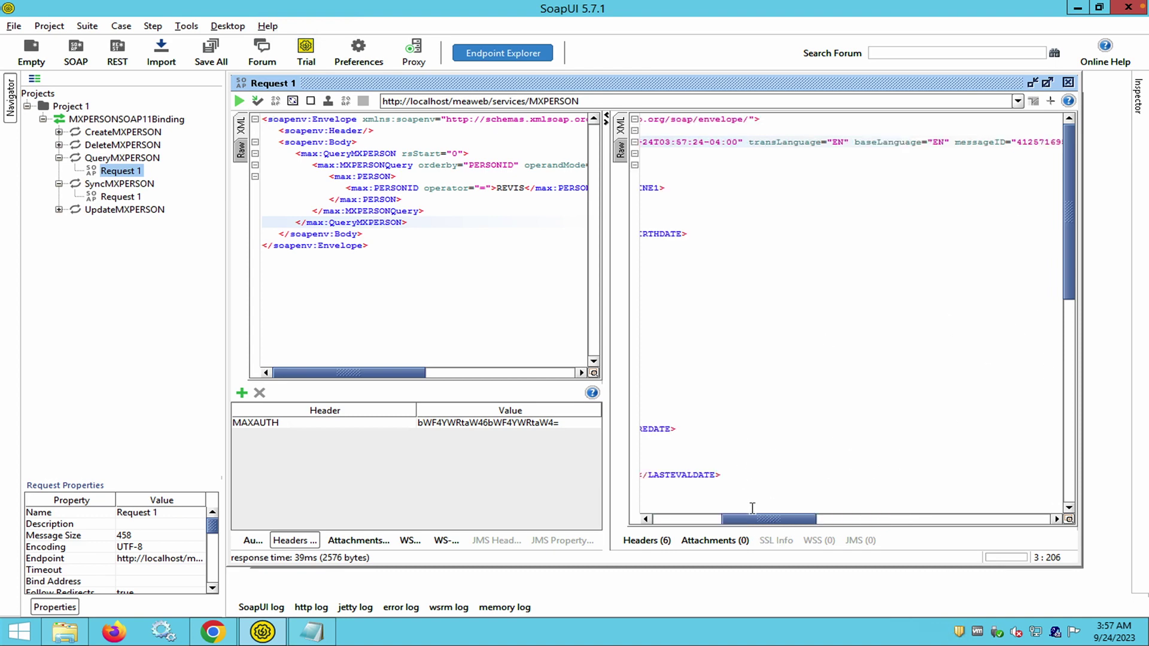
{"action": "left_click", "coordinate": [717, 519]}
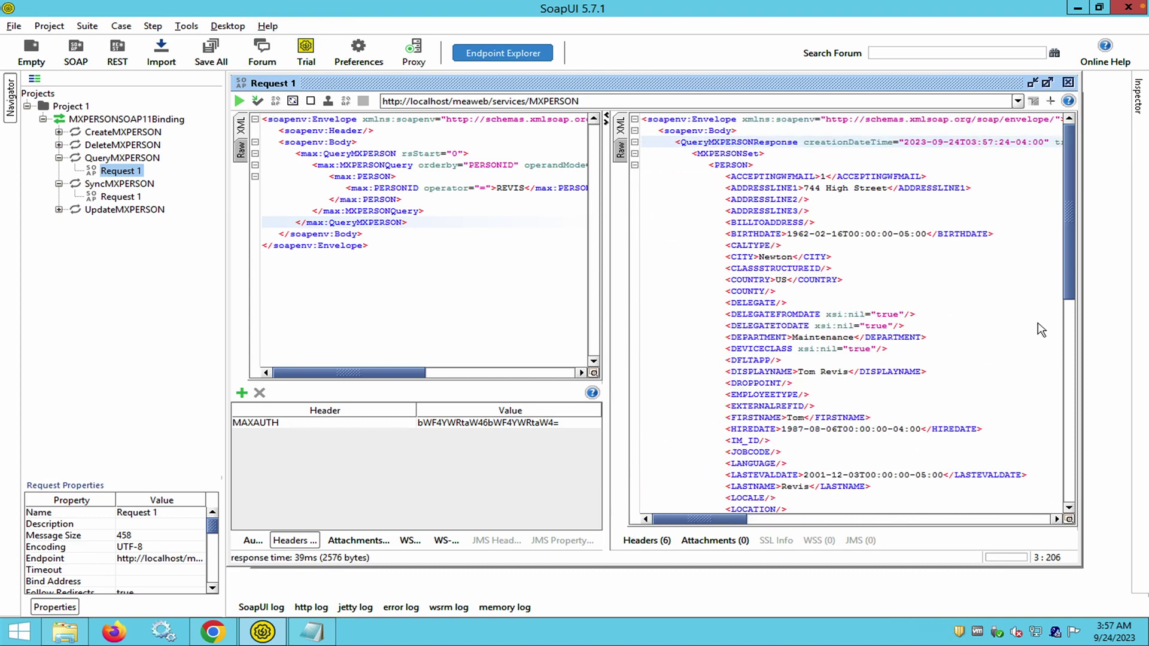
{"action": "left_click", "coordinate": [772, 337]}
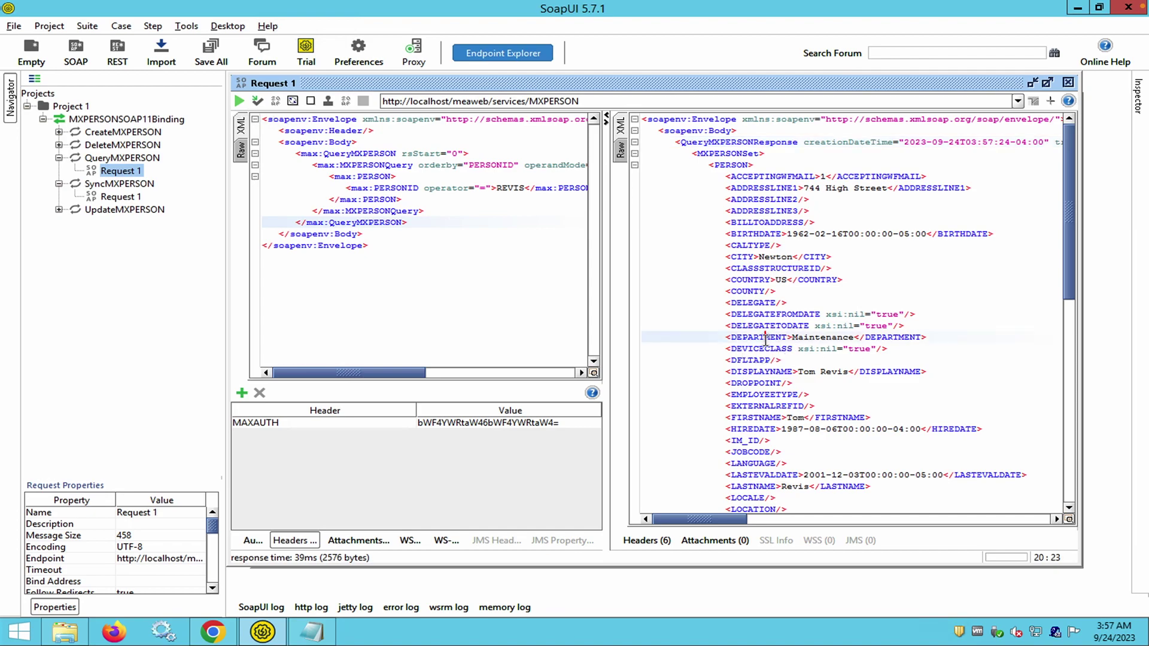